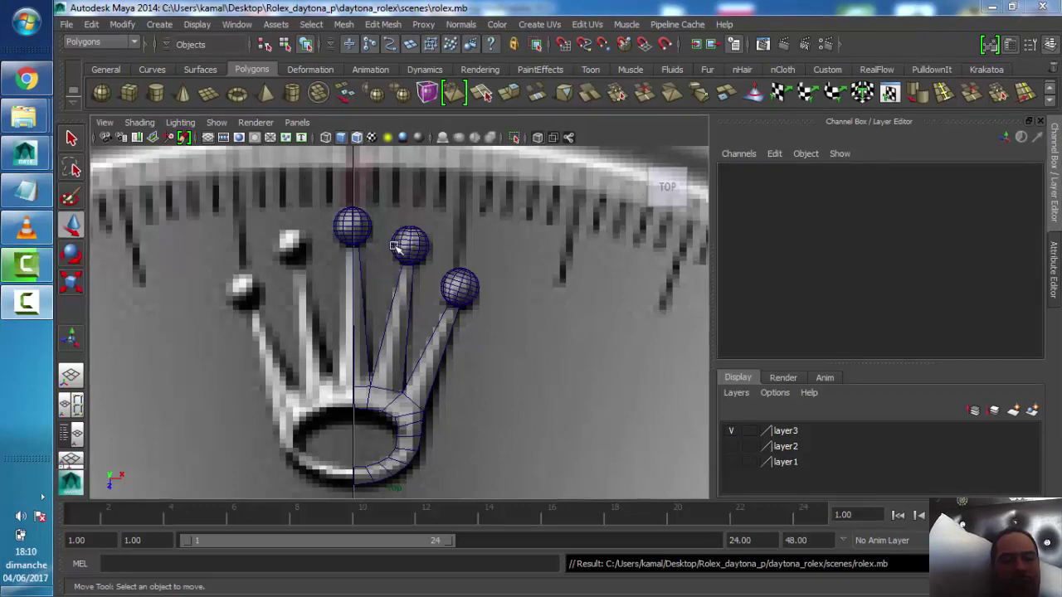
Undo the previously placed crown-tip spheres
click(363, 218)
key(ctrl+z)
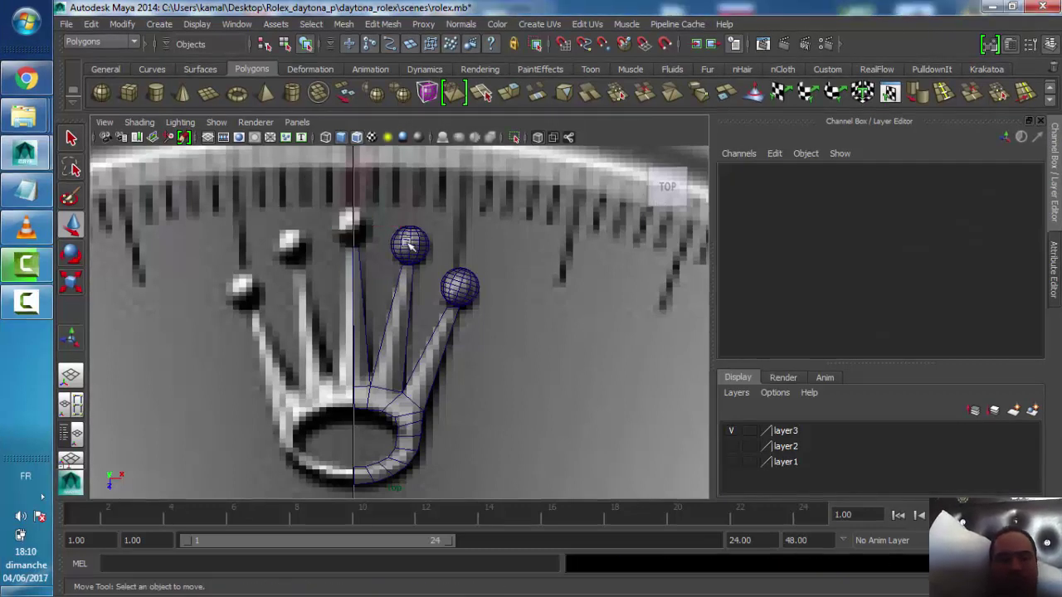
key(ctrl+z)
key(ctrl+z)
key(ctrl+z)
key(ctrl+z)
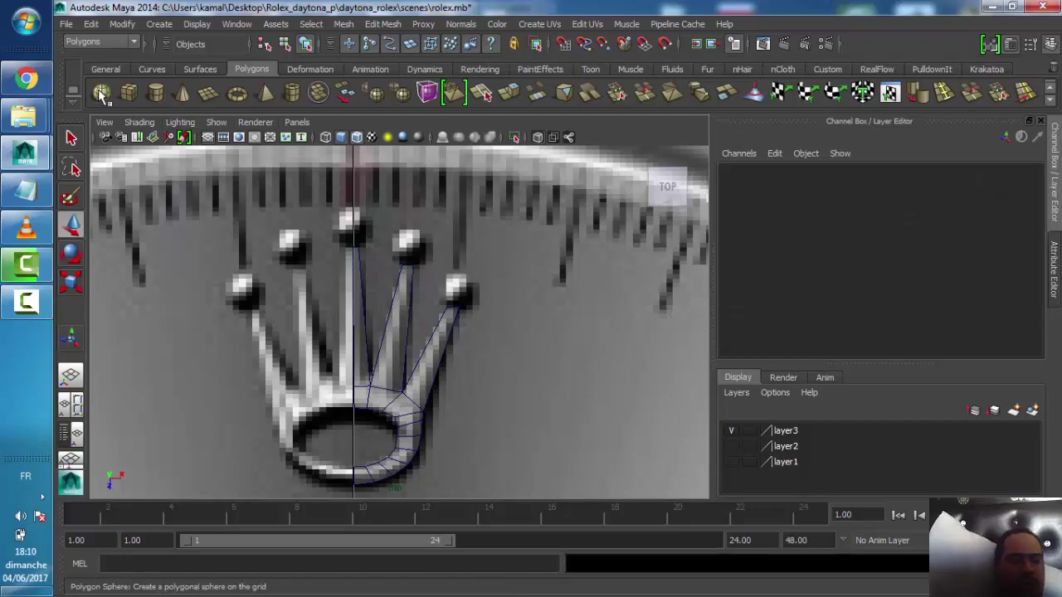
Create a polygon sphere and move it up over the crown logo
click(100, 92)
scroll(384, 310, down, 5)
scroll(379, 312, up, 1)
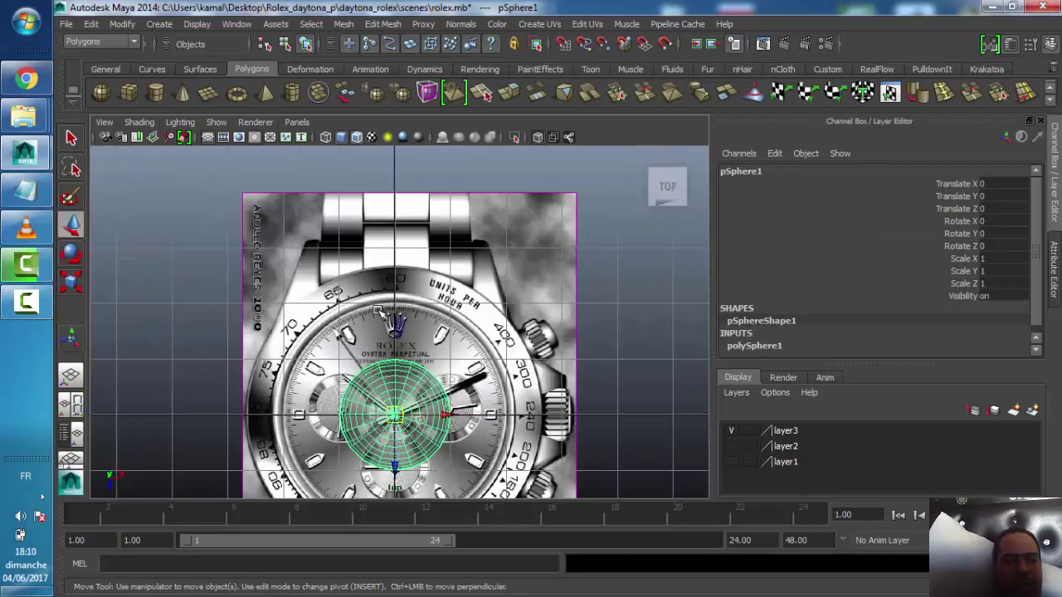
drag(399, 461, 399, 372)
scroll(402, 327, up, 3)
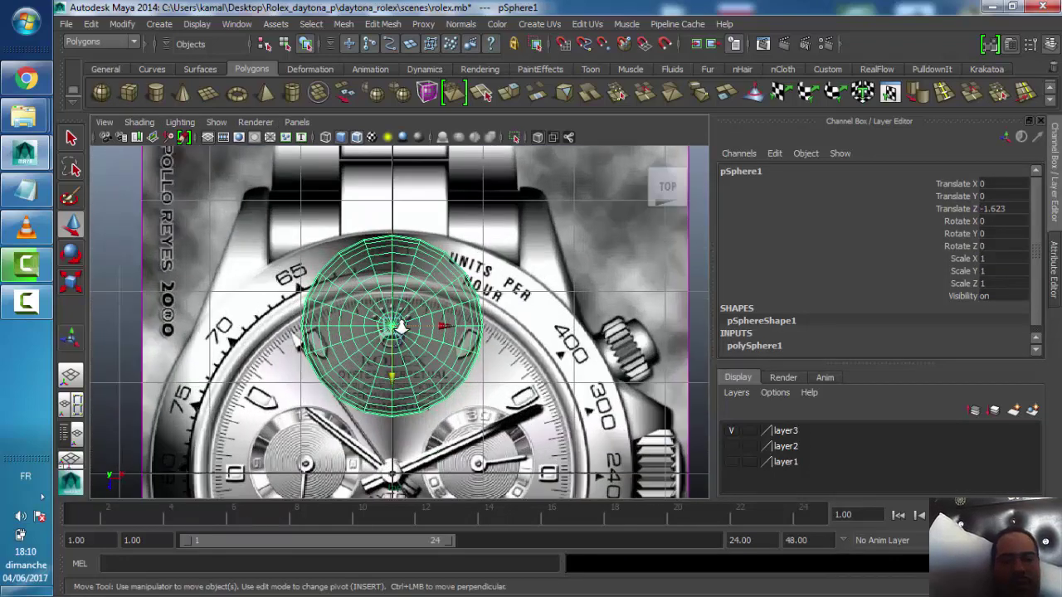
Set the sphere's Subdivisions Axis and Subdivisions Height to 8
click(761, 340)
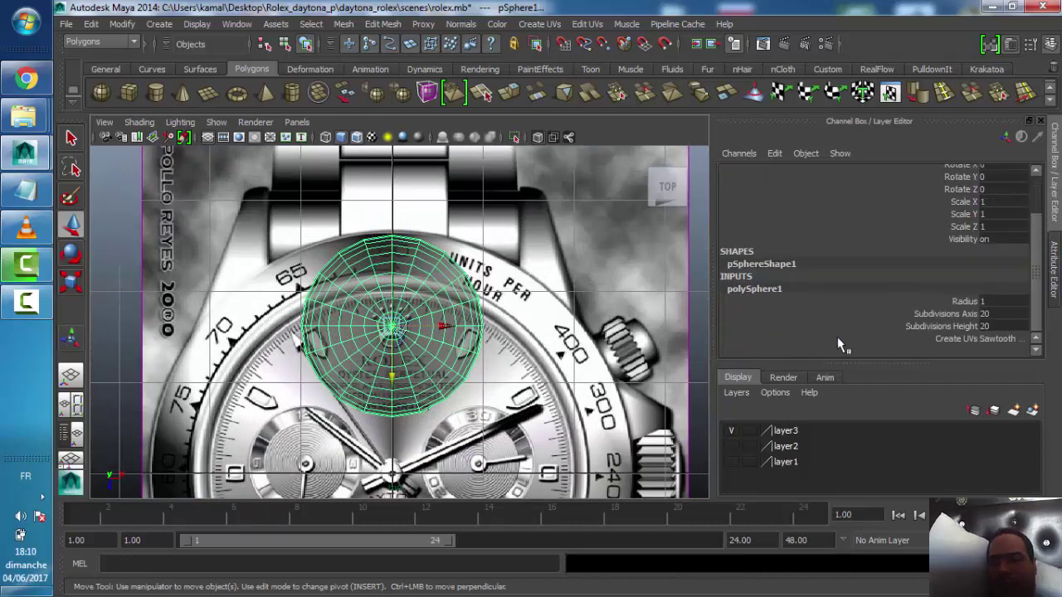
drag(944, 322, 944, 314)
mouse_move(645, 325)
middle_down()
mouse_move(510, 326)
mouse_move(535, 328)
middle_up()
click(71, 253)
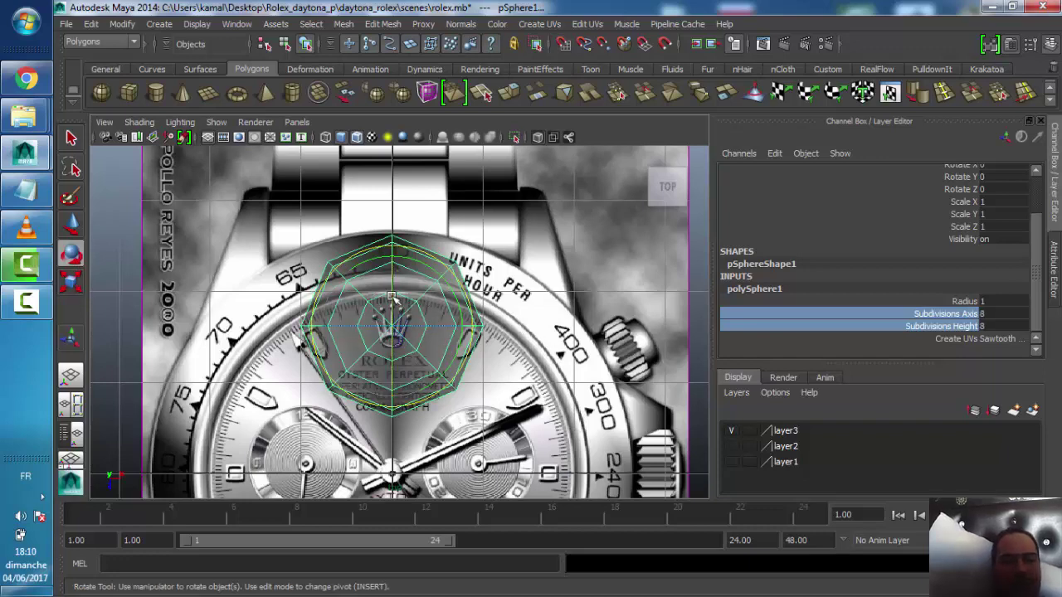
Rotate the sphere to 90 in X so it stands upright
drag(394, 299, 393, 328)
scroll(1029, 227, up, 1)
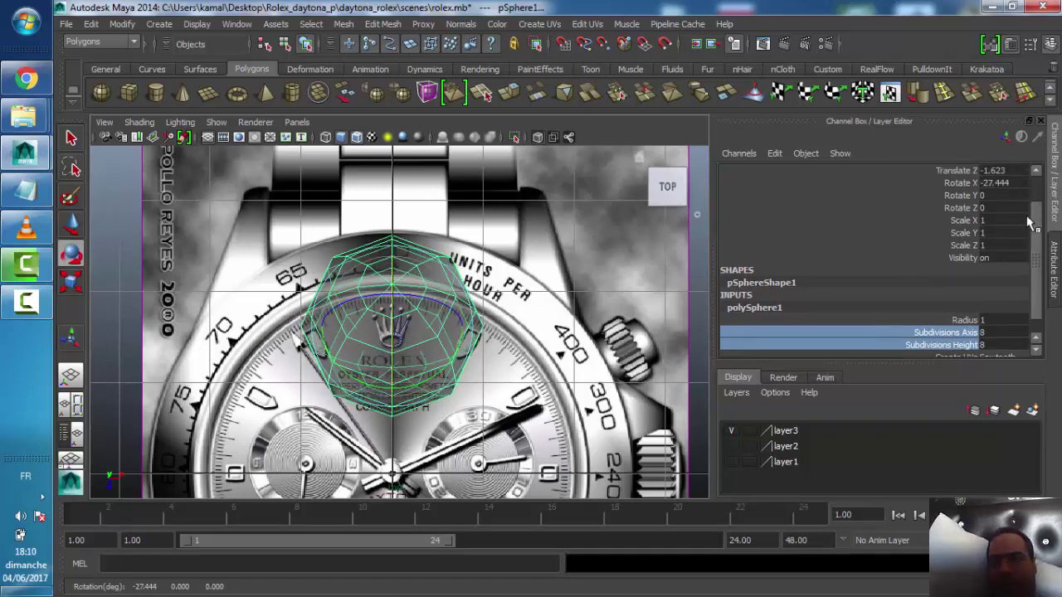
double_click(999, 183)
text(90)
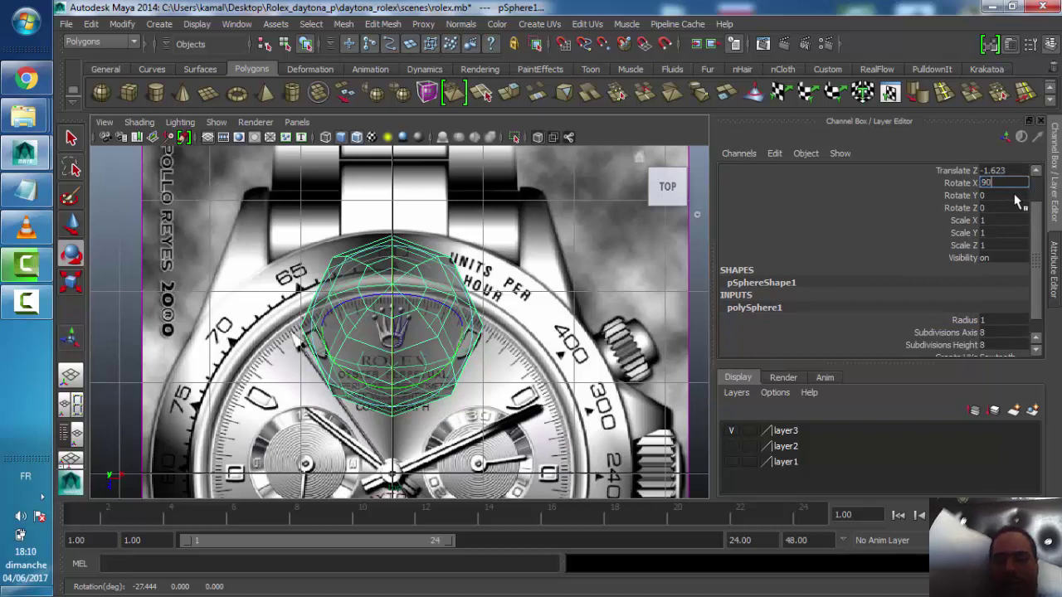
key(Return)
Scale the sphere down to a small ball
key(w)
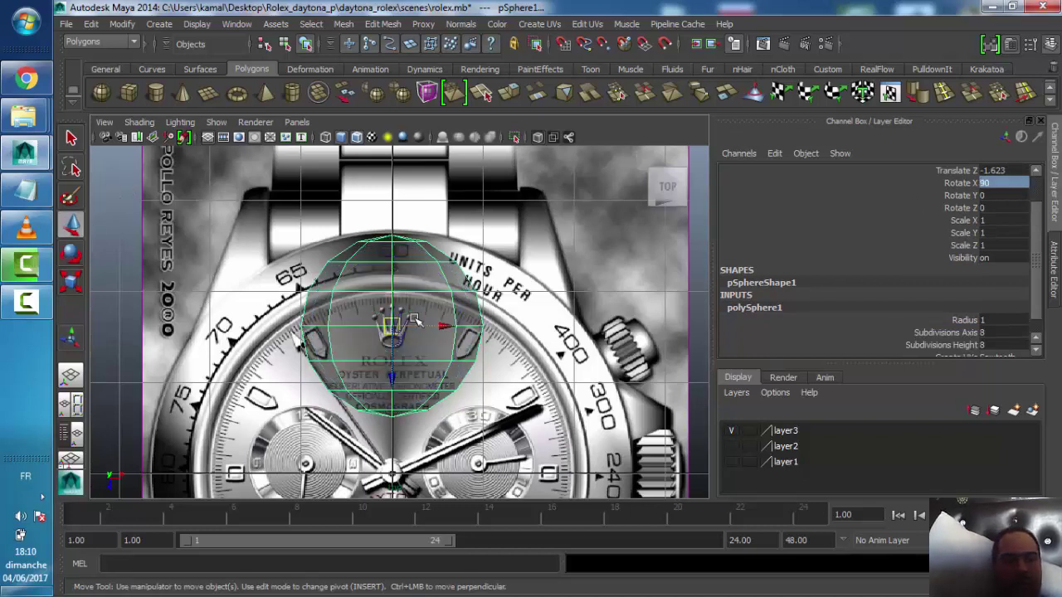
click(68, 284)
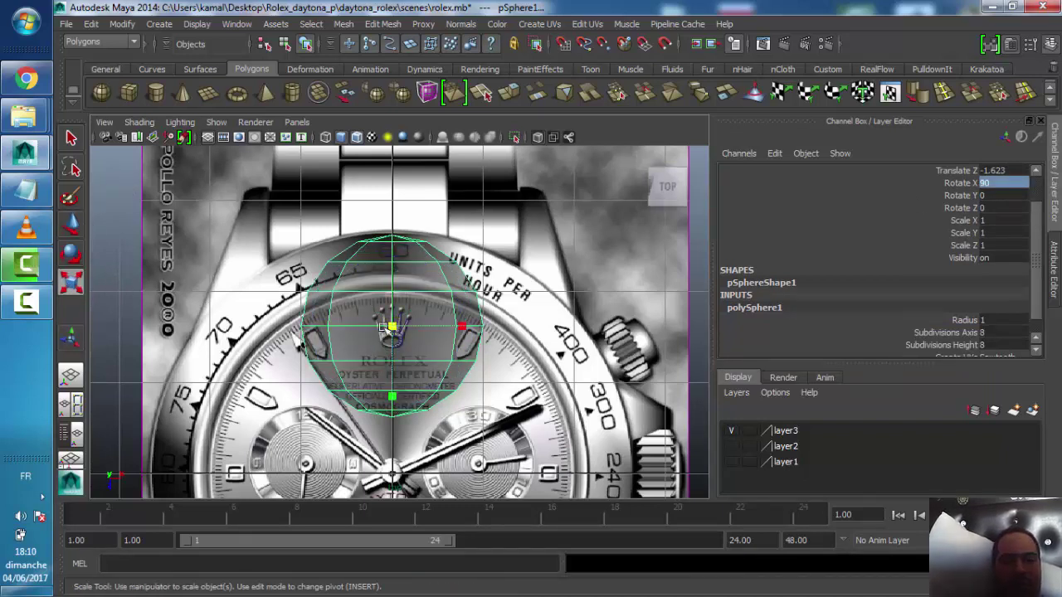
drag(384, 328, 261, 341)
key(f)
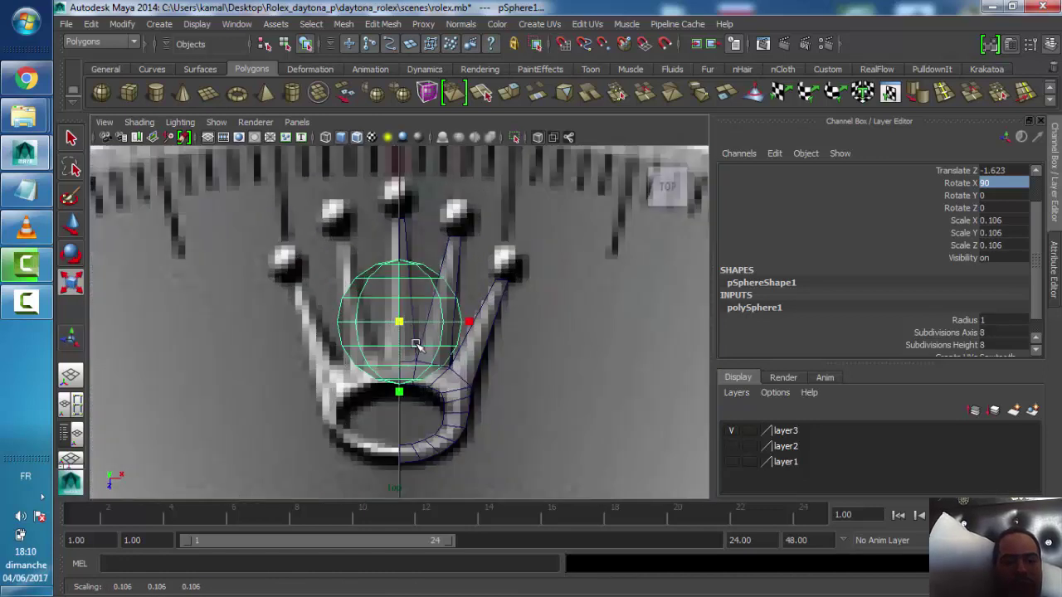
drag(399, 321, 332, 332)
Place the ball on the crown's top-centre tip at scale 0.032, then duplicate it
key(w)
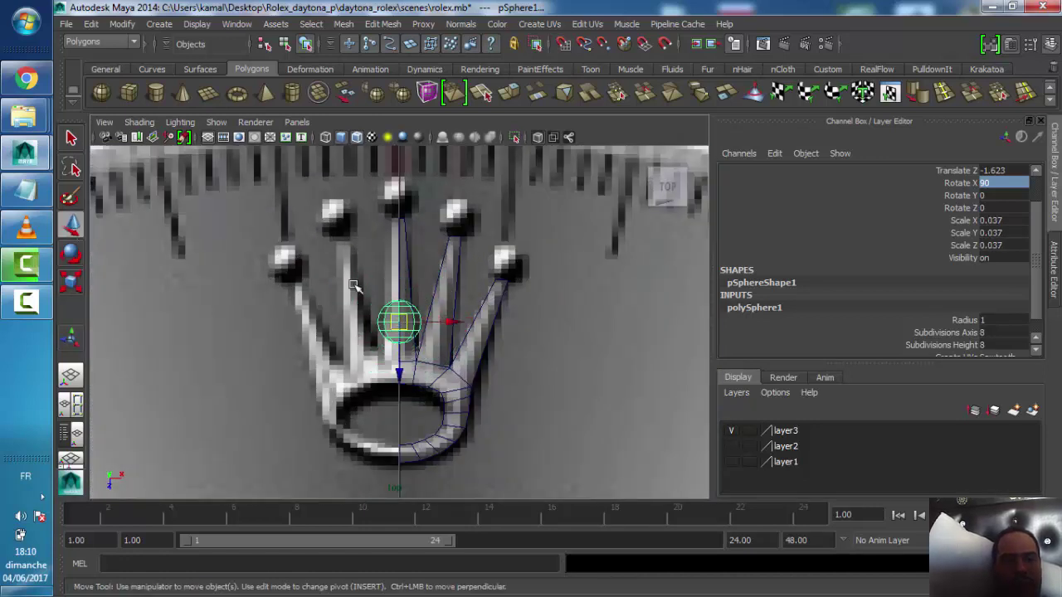
drag(401, 324, 400, 199)
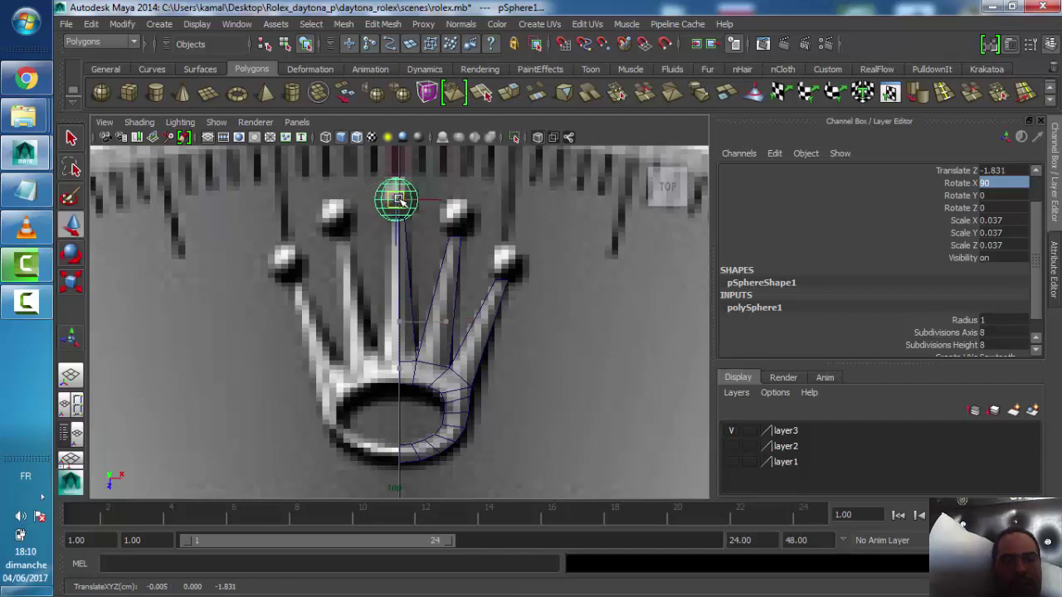
key(f)
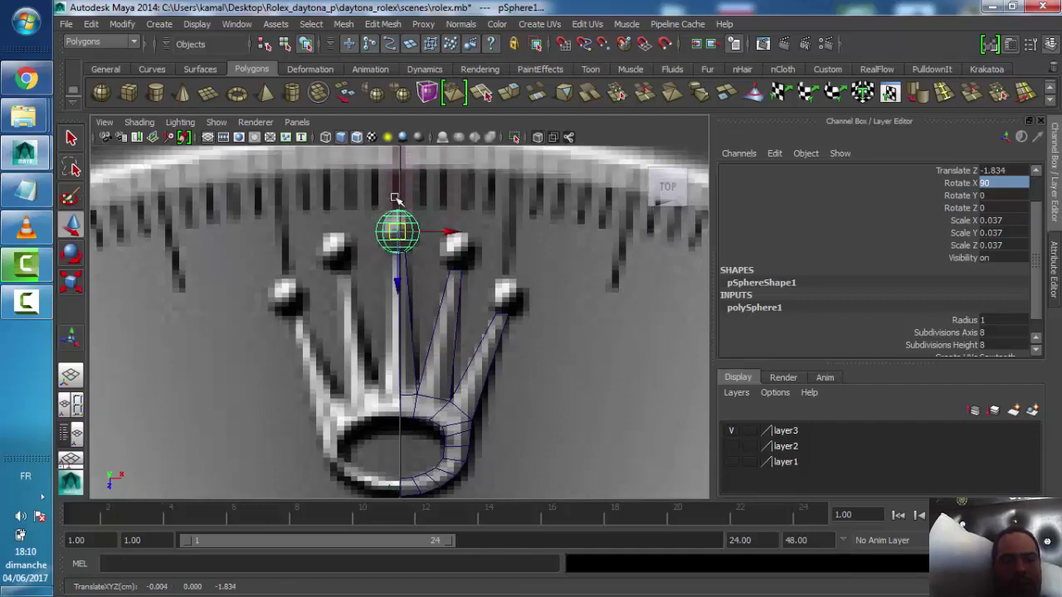
click(78, 282)
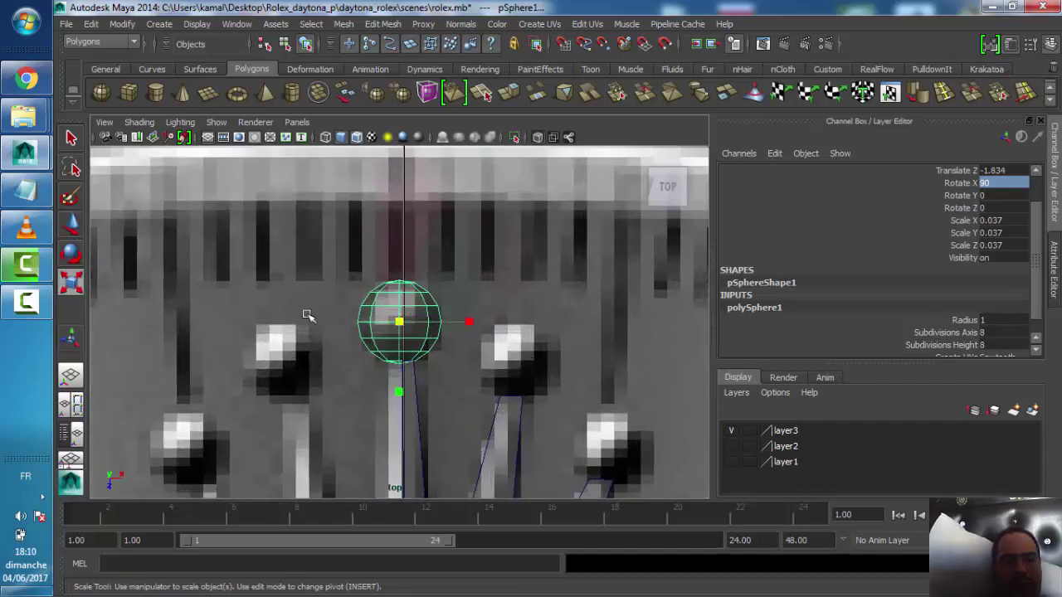
drag(402, 326, 386, 324)
click(71, 224)
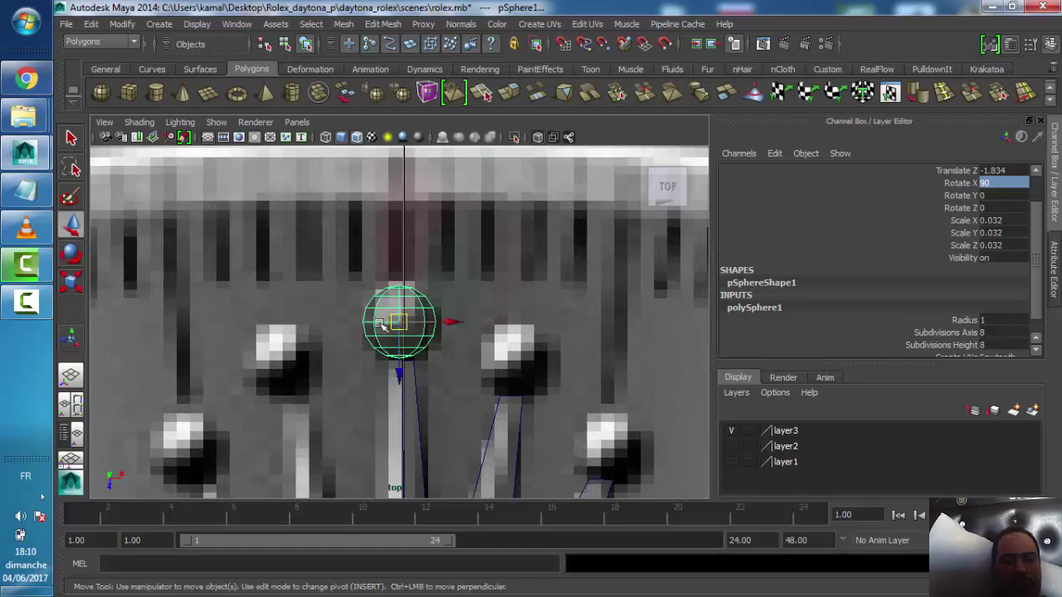
scroll(433, 355, up, 1)
alt+middle_drag(433, 355, 392, 258)
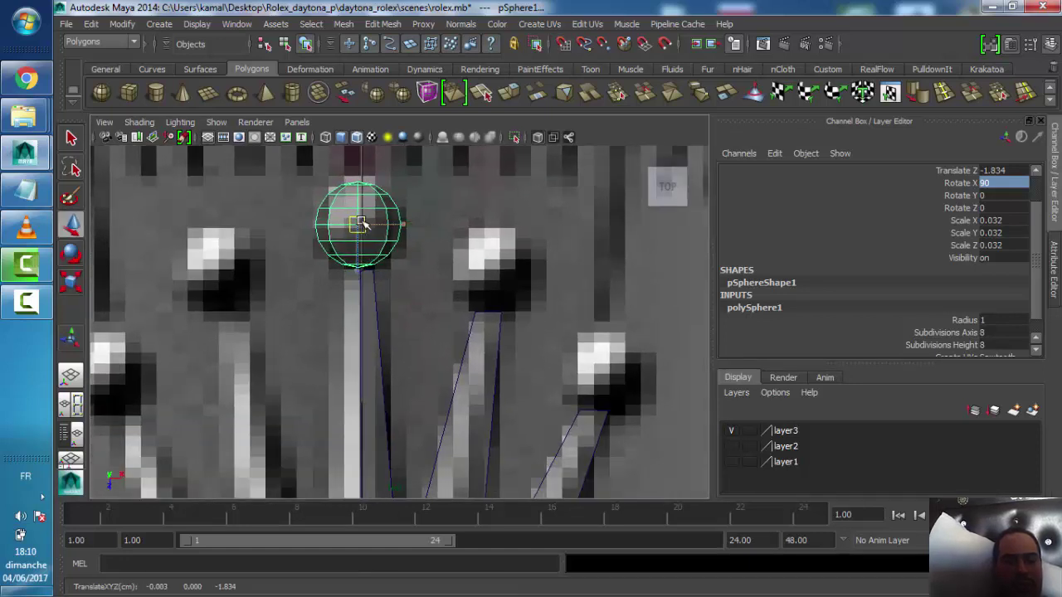
key(ctrl+d)
Move the copy onto the next tip right and tilt it along its prong
drag(357, 224, 492, 262)
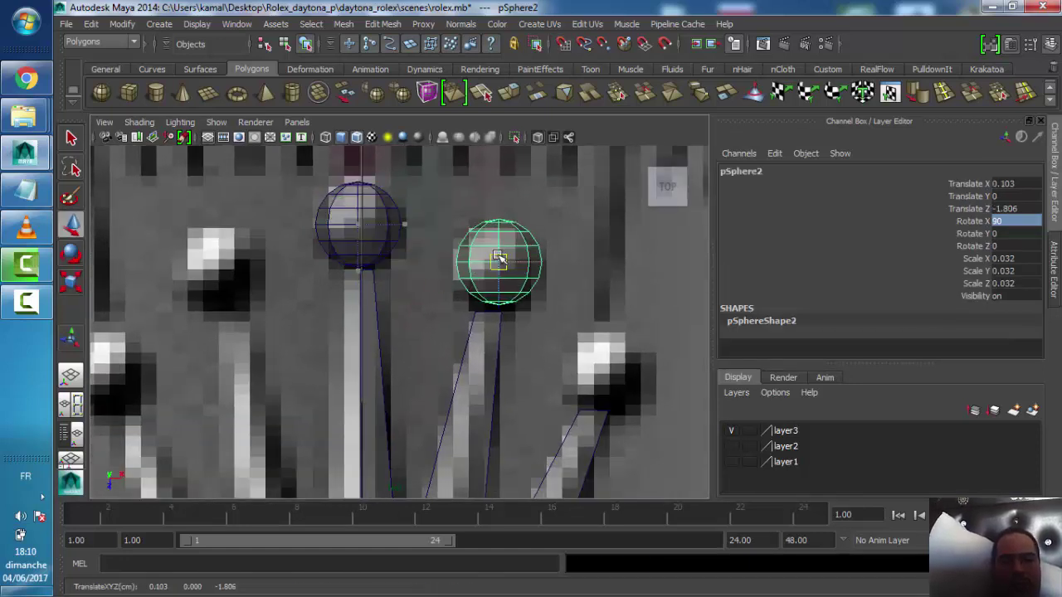
click(72, 253)
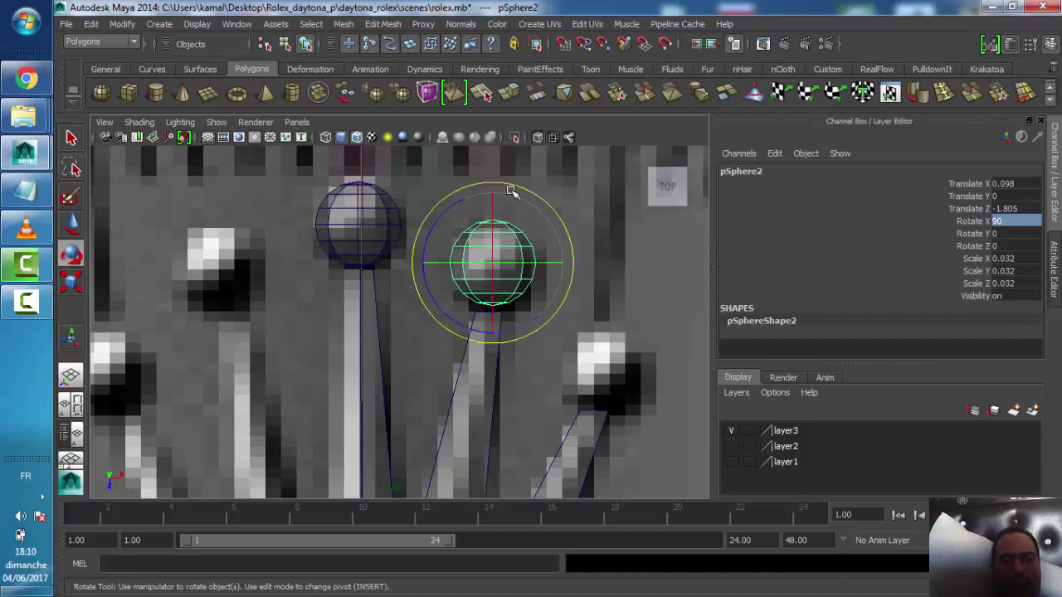
drag(509, 190, 522, 189)
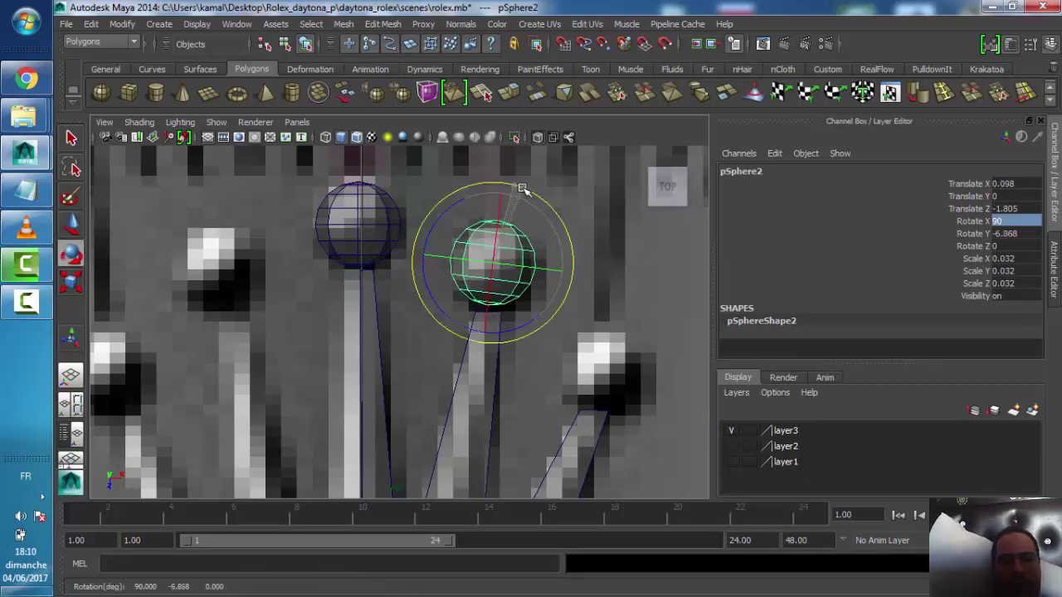
click(71, 224)
drag(495, 263, 496, 264)
Select pPipe1's prong-top vertices and scale them to fit inside the ball
click(469, 328)
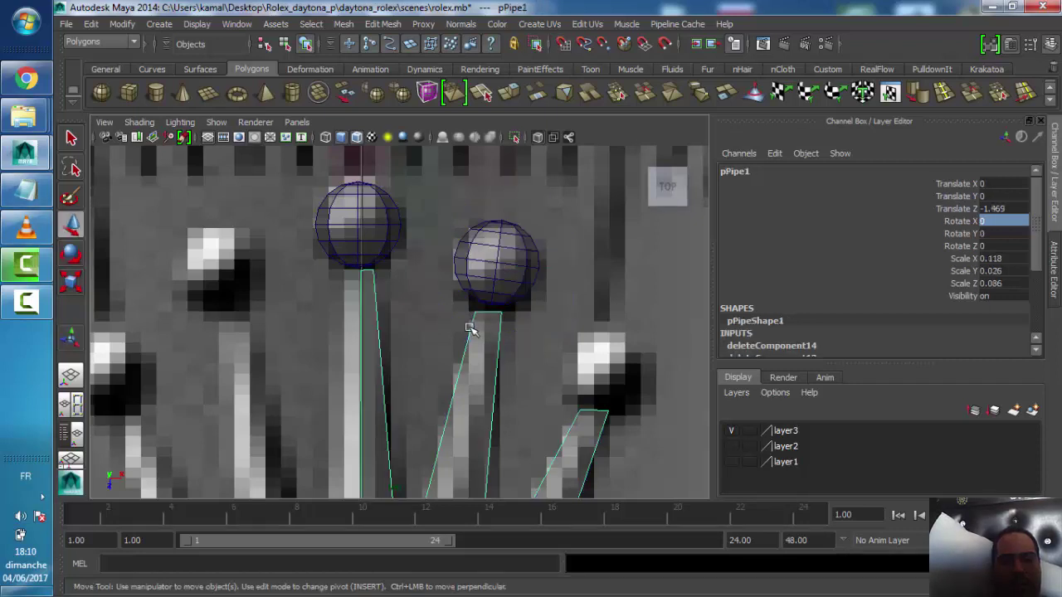
right_drag(469, 327, 469, 222)
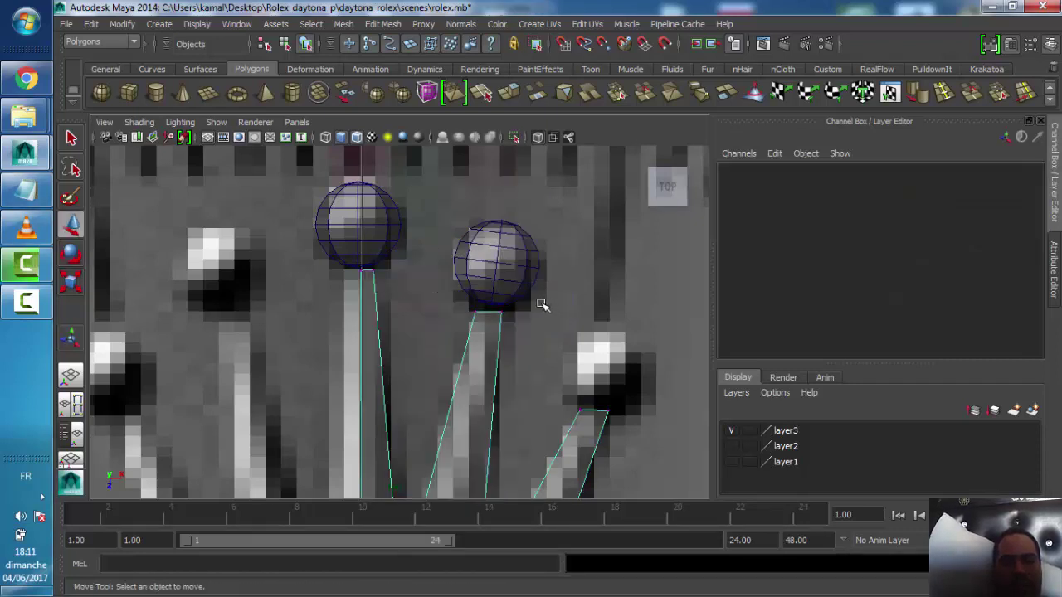
drag(540, 301, 487, 314)
click(71, 282)
key(w)
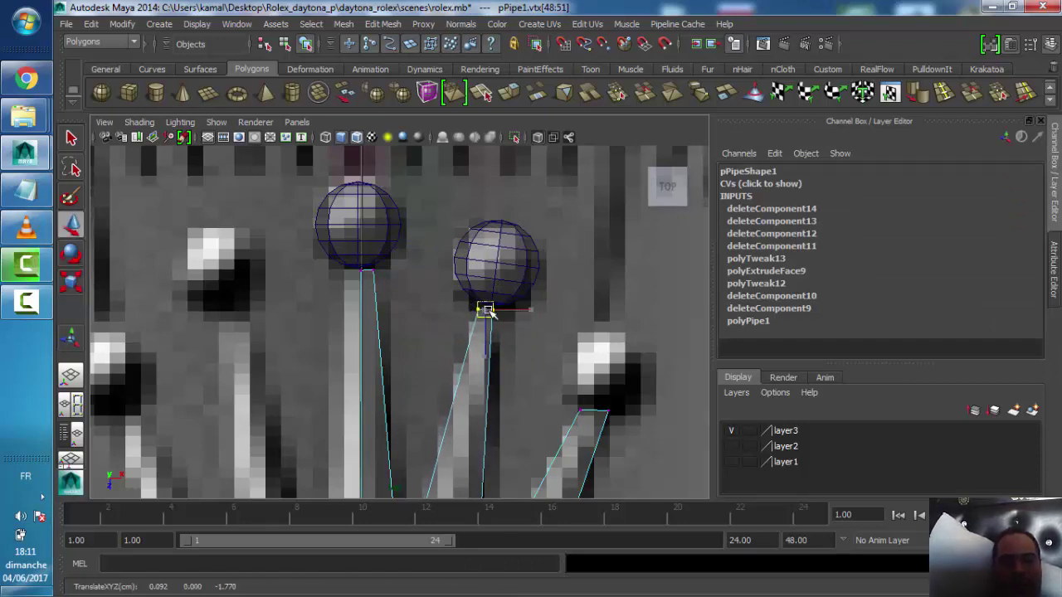
alt+middle_drag(532, 380, 444, 313)
Duplicate the second ball onto the outer right prong, rotated -17.602 in Y
click(422, 199)
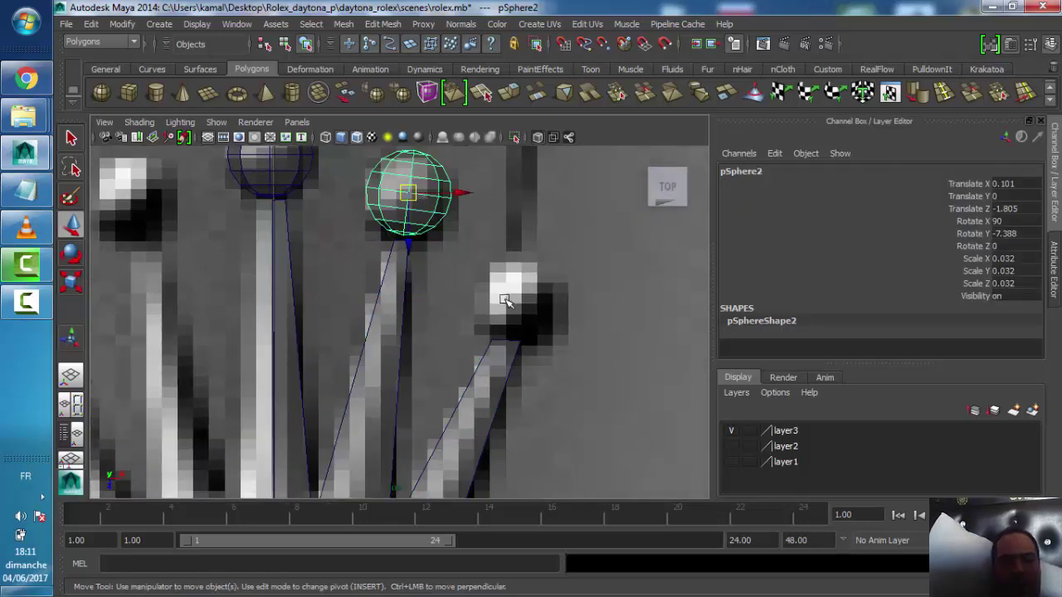
key(ctrl+d)
drag(408, 192, 519, 292)
click(71, 254)
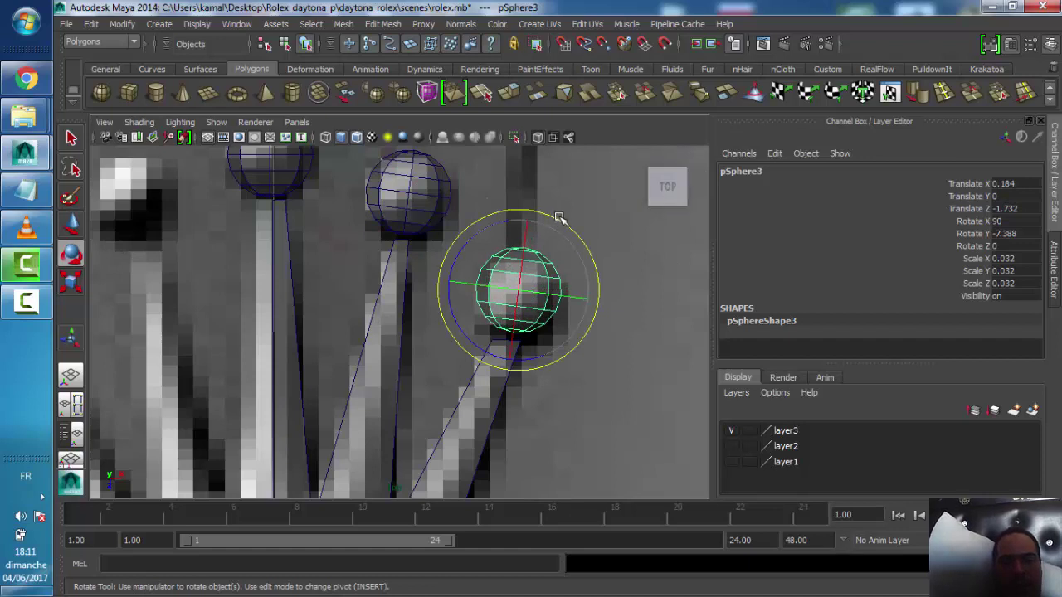
drag(553, 224, 571, 224)
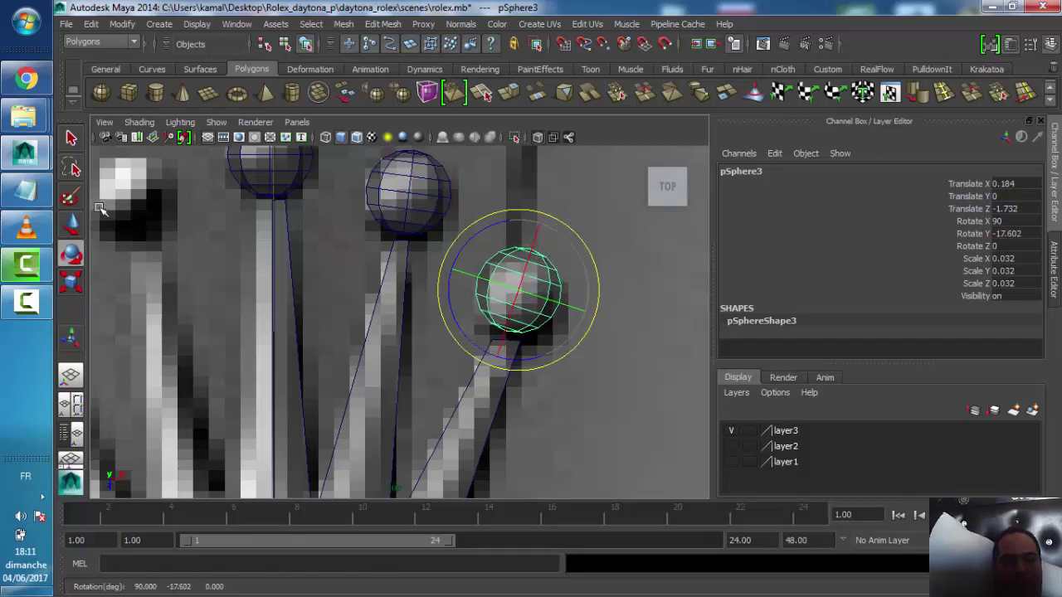
click(71, 224)
drag(522, 296, 523, 294)
scroll(529, 374, up, 1)
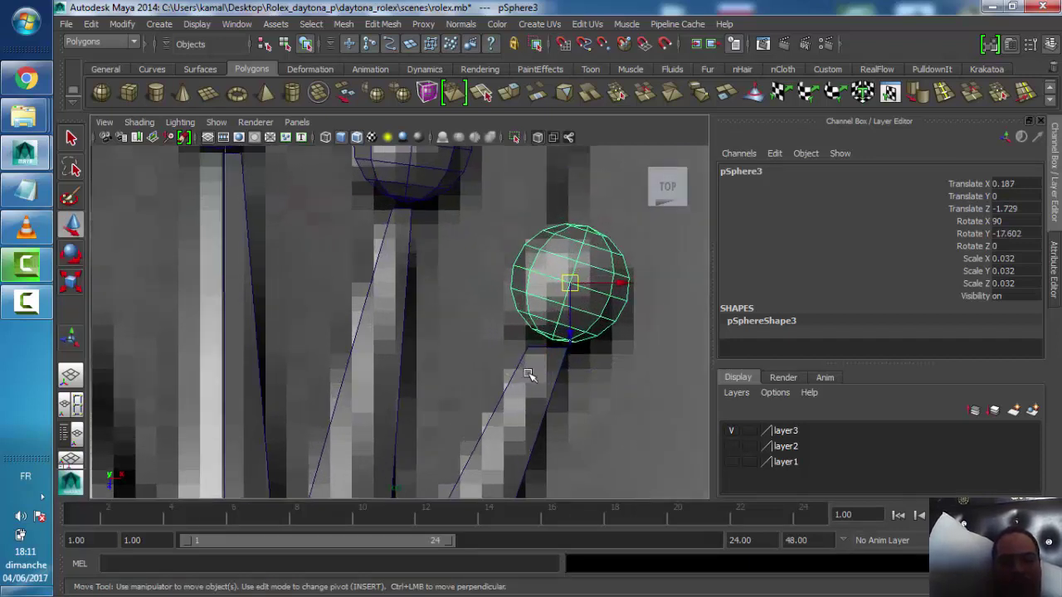
scroll(498, 315, up, 1)
Rotate and shrink the right prong's four top vertices to fit under its sphere
click(496, 306)
right_drag(503, 285, 455, 261)
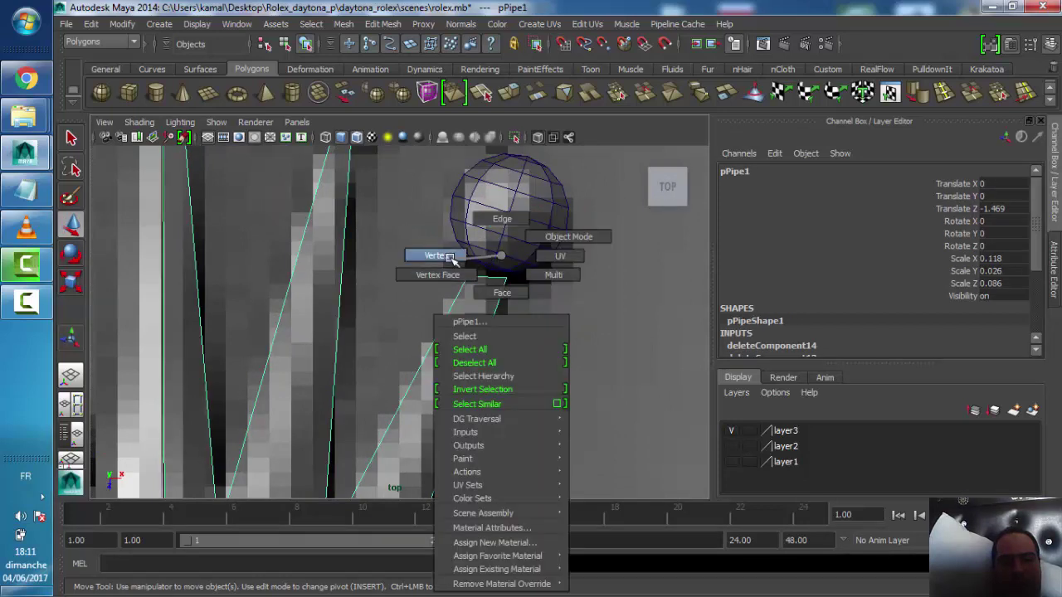
drag(538, 270, 456, 283)
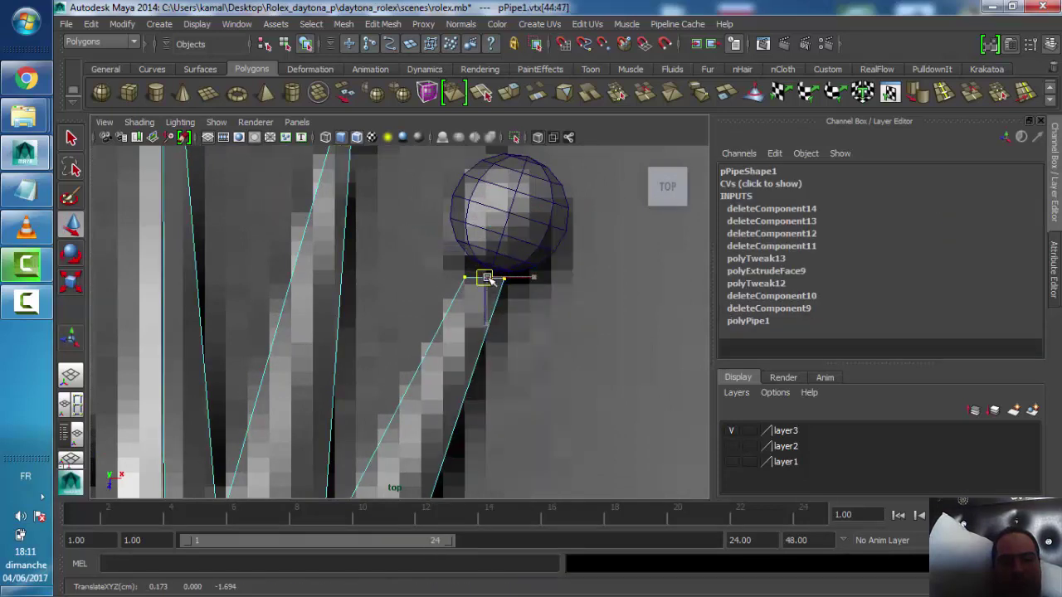
click(74, 254)
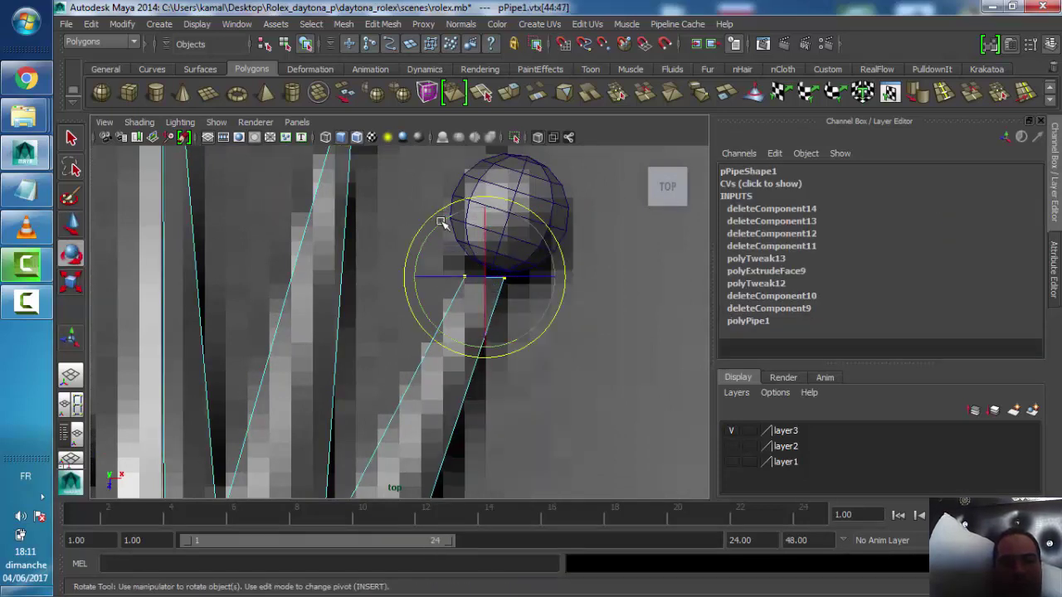
drag(515, 212, 463, 220)
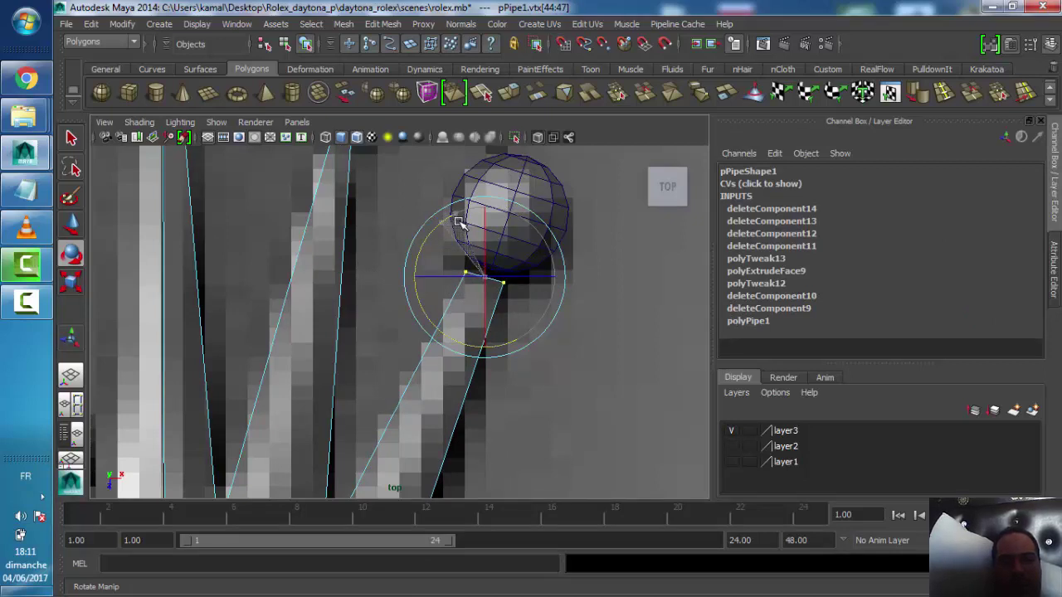
click(71, 282)
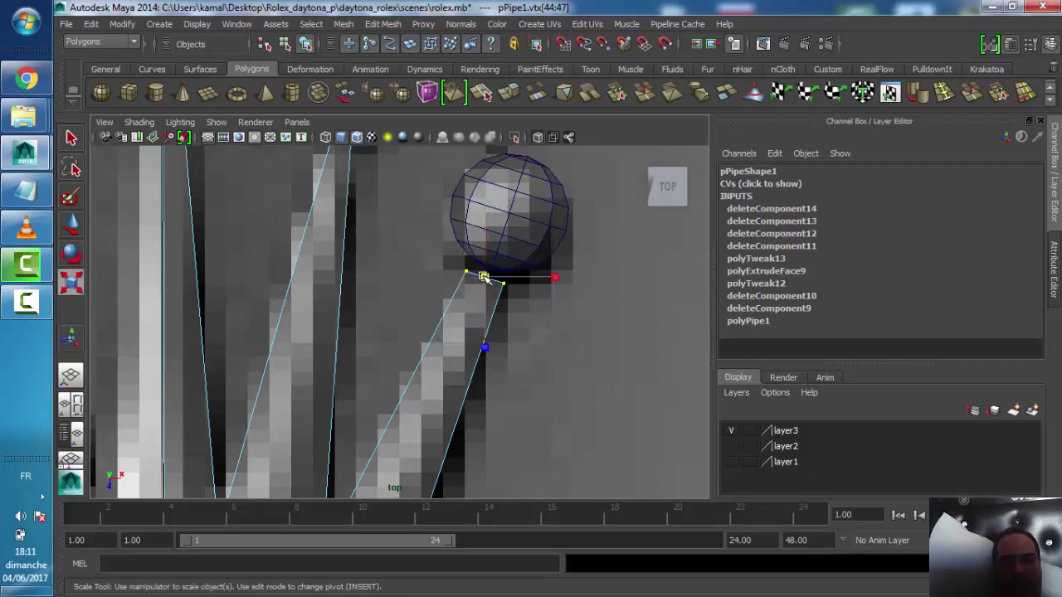
drag(483, 276, 479, 305)
key(w)
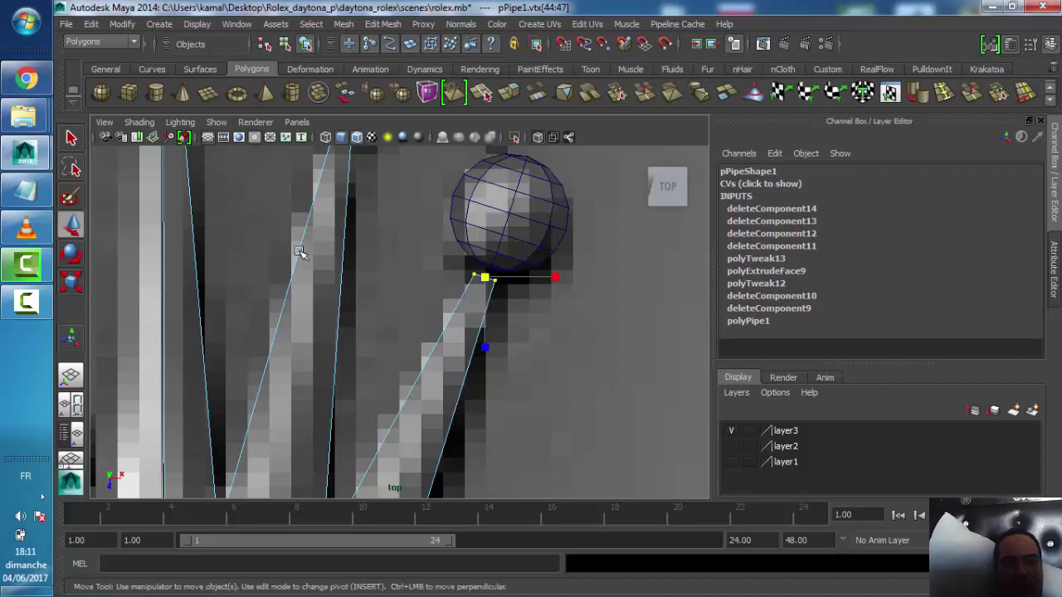
click(487, 276)
Select the middle prong's top vertices and rotate them to fit its sphere
alt+middle_drag(352, 151, 449, 264)
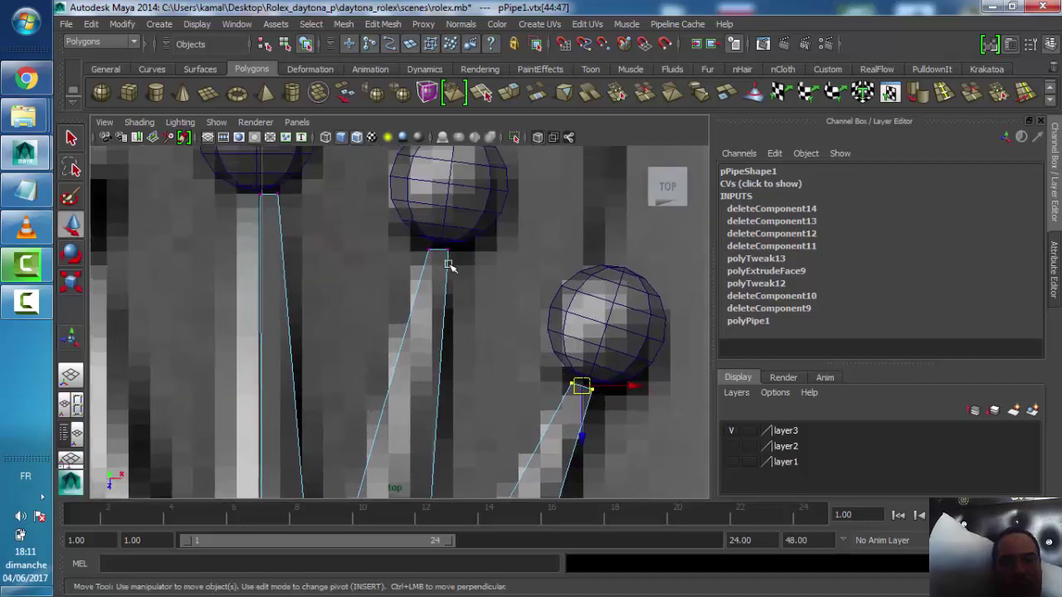
click(448, 255)
drag(471, 247, 415, 258)
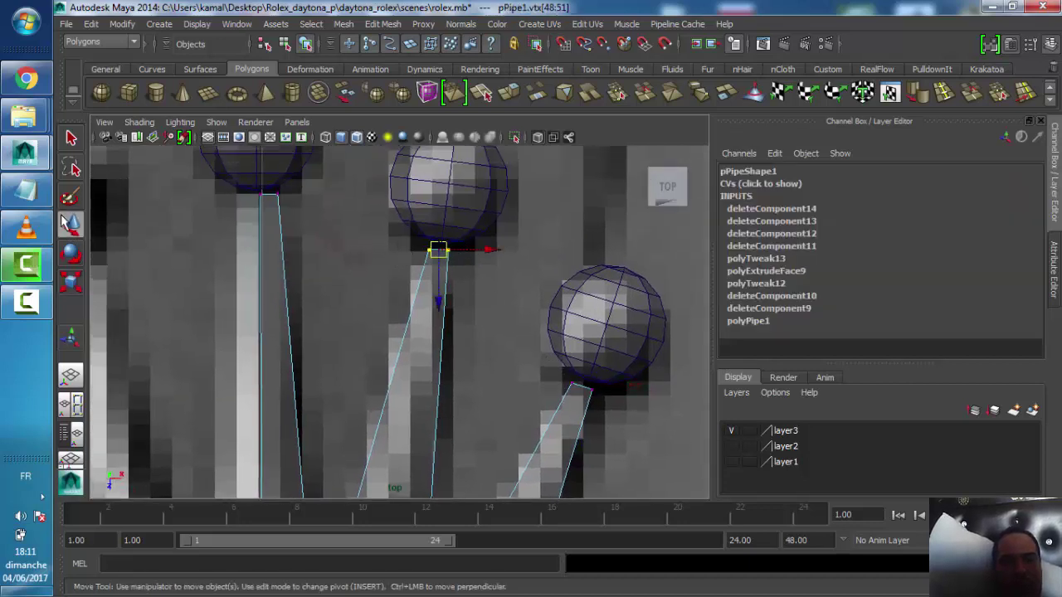
click(70, 253)
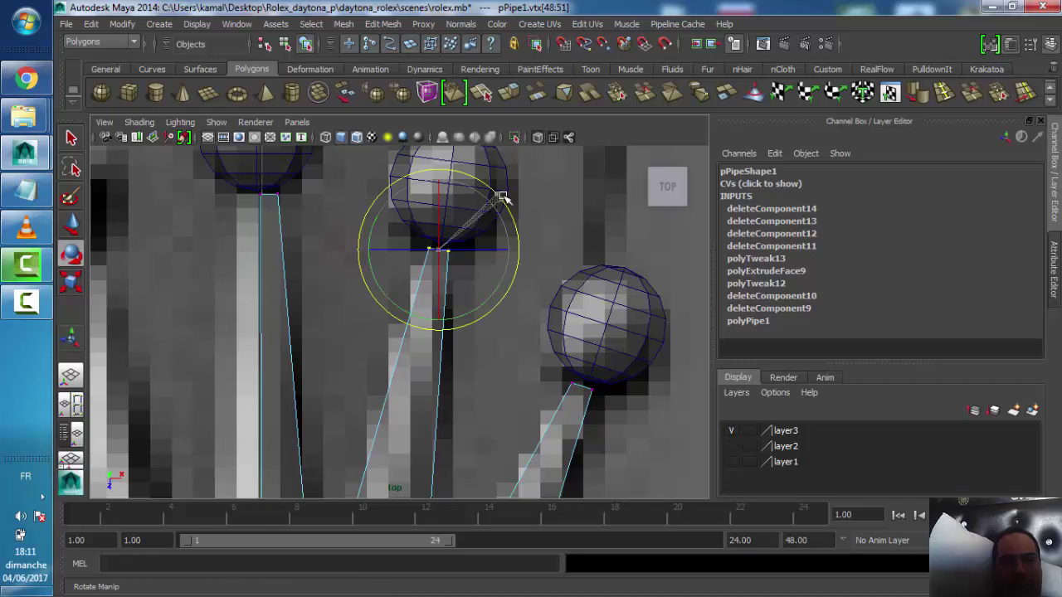
click(70, 224)
Select the left prong's sphere for component editing
alt+middle_drag(344, 238, 386, 268)
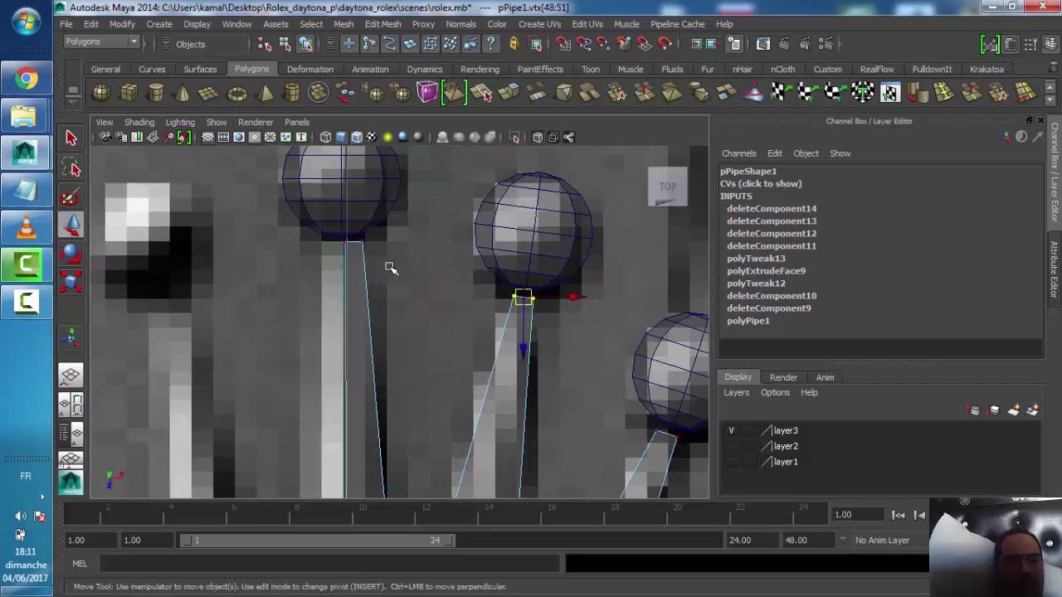
click(344, 173)
alt+middle_drag(344, 173, 353, 203)
mouse_move(330, 182)
right_down()
mouse_move(287, 198)
mouse_move(310, 218)
right_up()
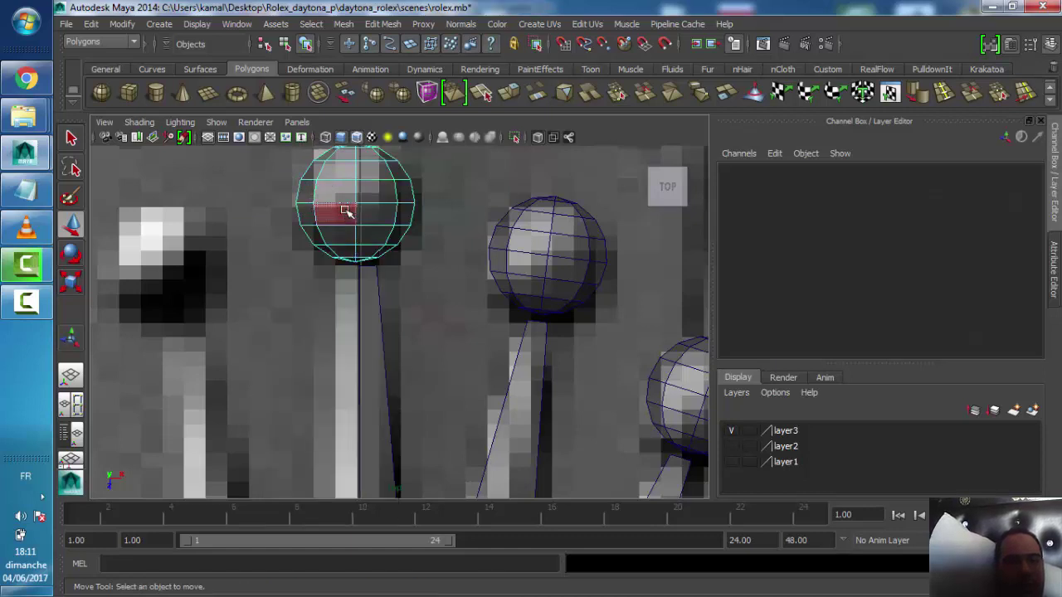
Delete the faces on the left half of the left sphere
alt+middle_drag(335, 128, 348, 161)
drag(295, 329, 294, 306)
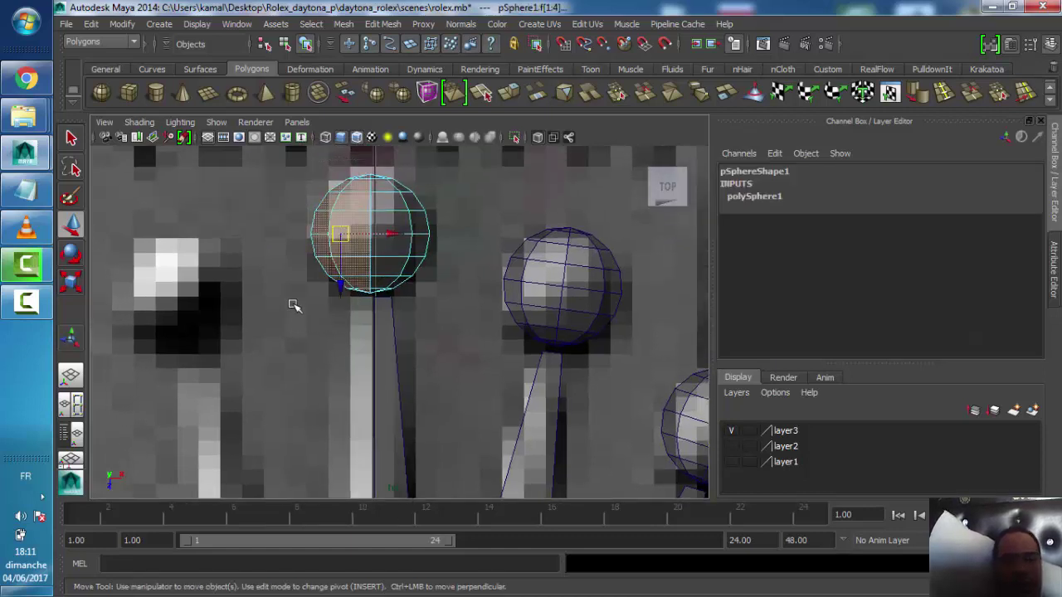
key(Delete)
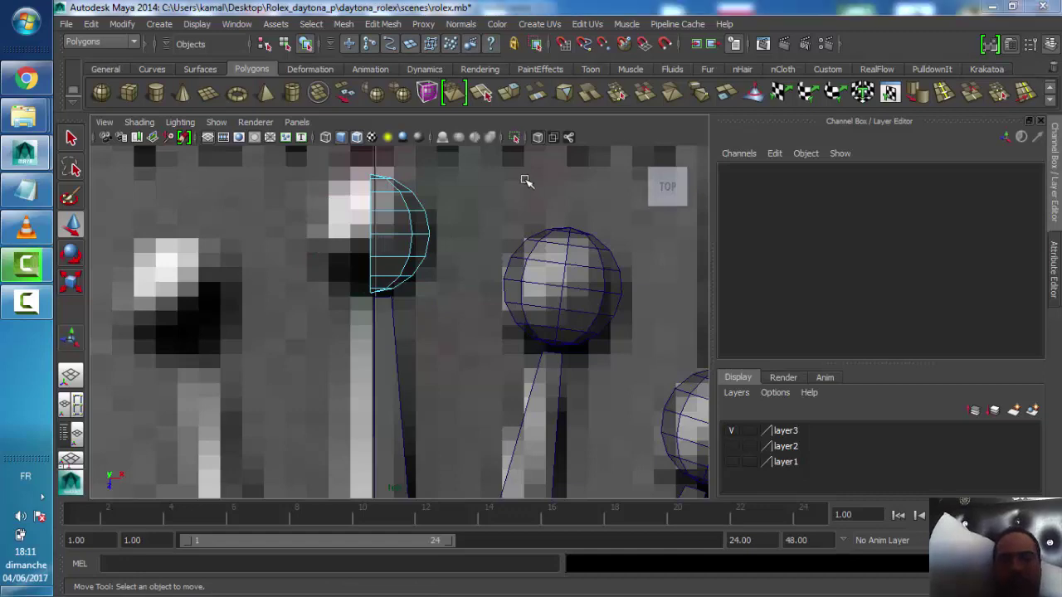
Switch to the perspective view and select the crown's right sphere
key(space)
key(space)
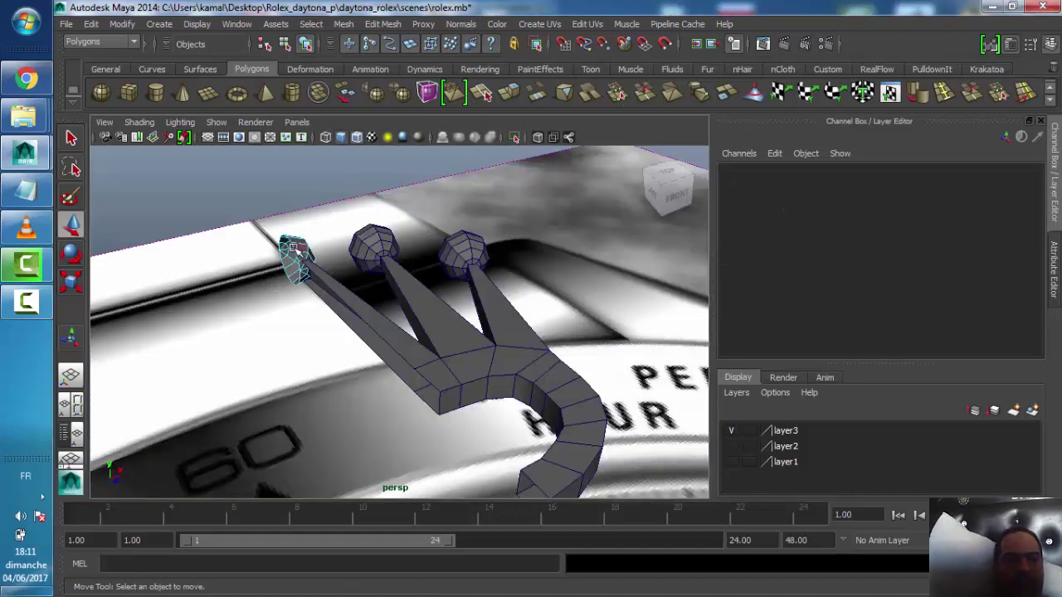
right_drag(292, 249, 357, 229)
drag(540, 202, 292, 279)
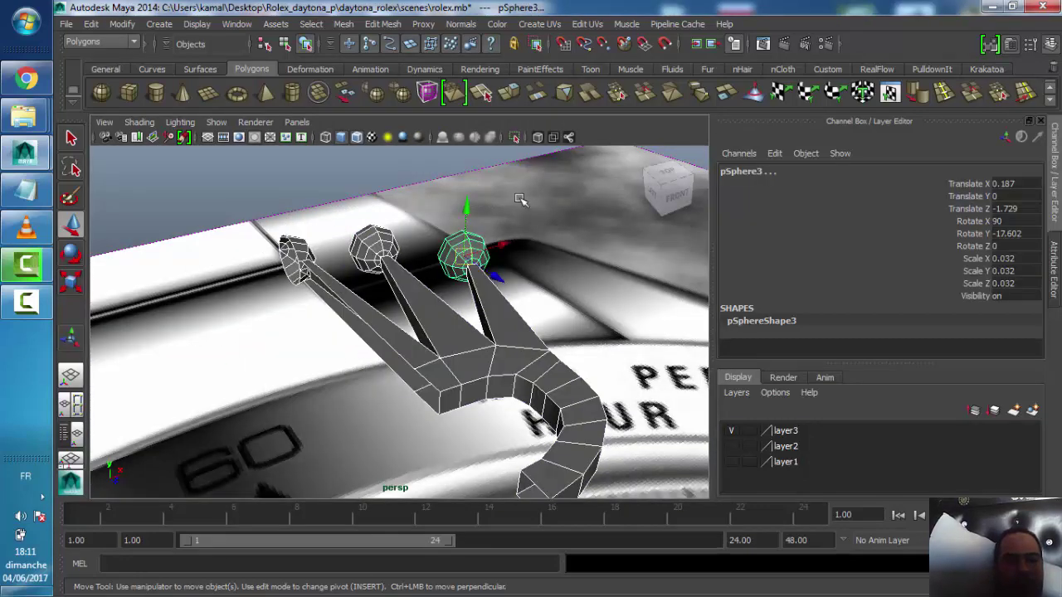
Delete the left sphere's faces where the prong bar meets it
alt+drag(506, 250, 327, 201)
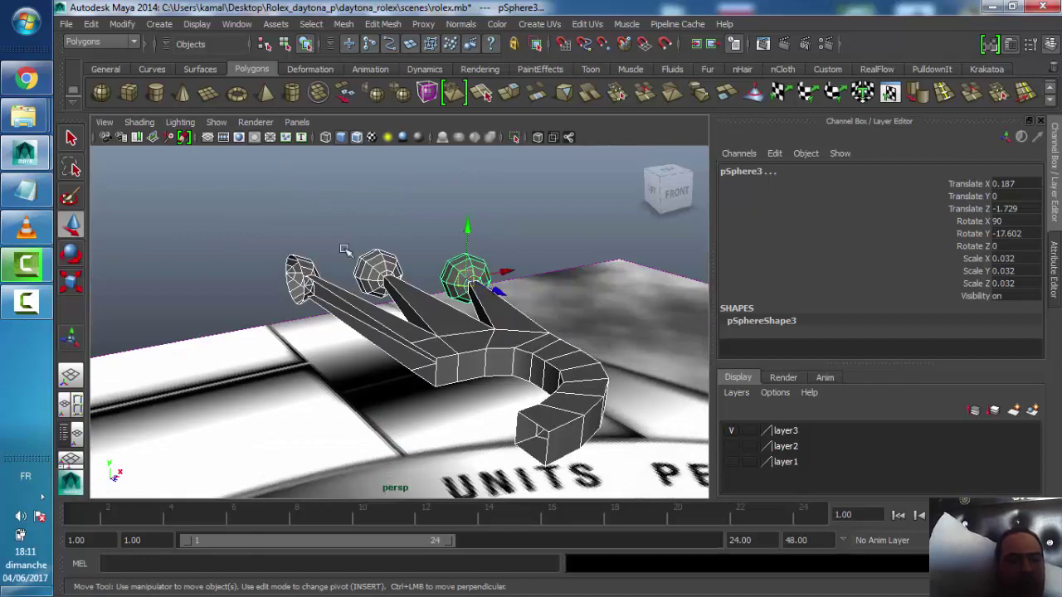
alt+right_drag(345, 251, 335, 260)
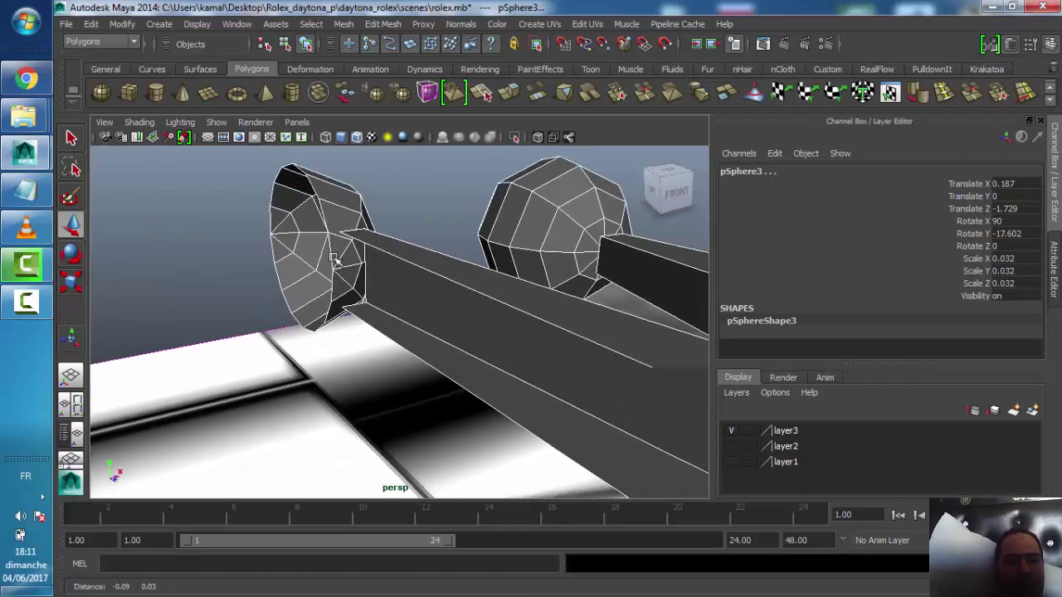
right_click(345, 231)
click(346, 267)
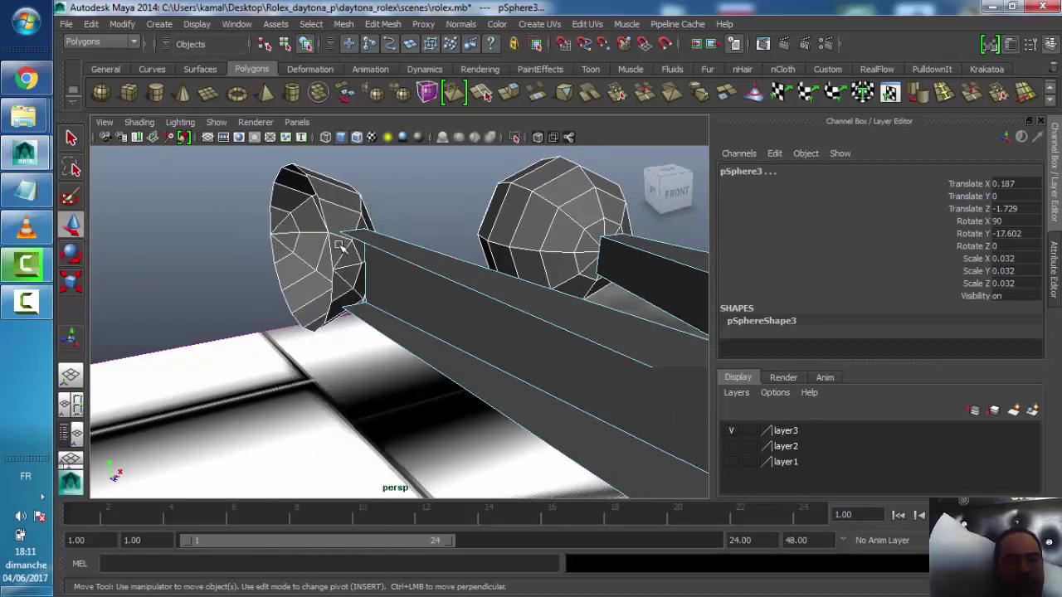
click(340, 246)
right_click(330, 235)
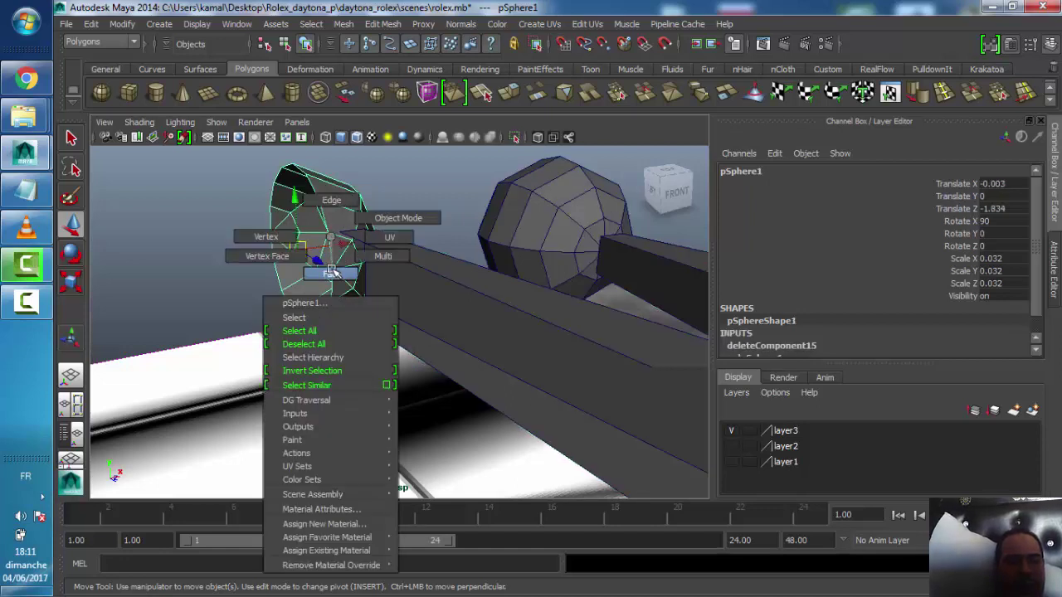
click(333, 267)
click(346, 251)
drag(347, 262, 345, 285)
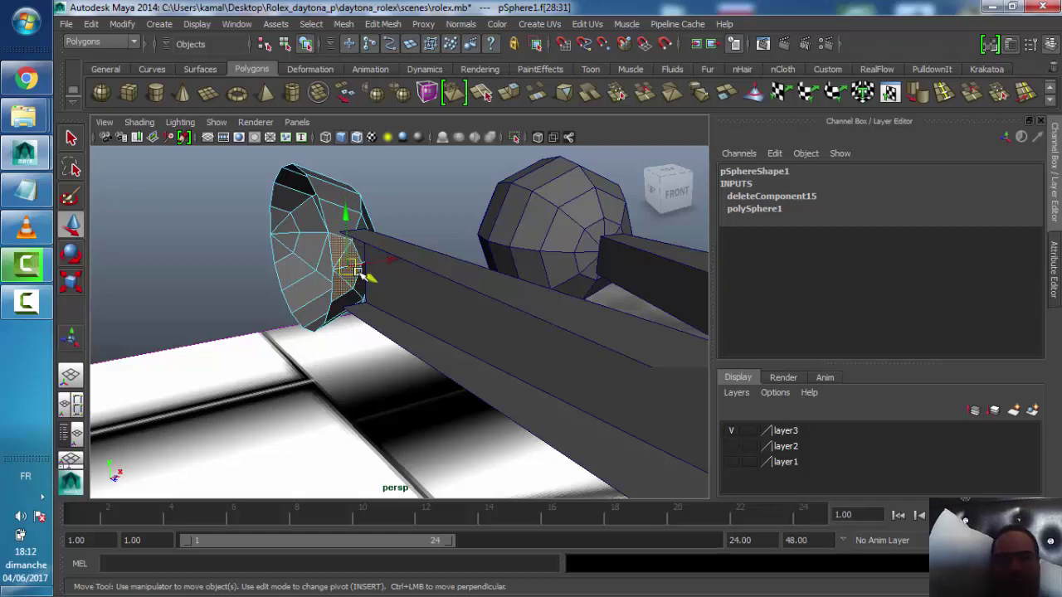
key(Delete)
Grow and delete the middle sphere's faces at the bar's end, then select the right sphere
mouse_move(397, 229)
alt+mouse_down()
mouse_move(418, 306)
mouse_move(304, 249)
mouse_move(455, 254)
mouse_move(358, 233)
alt+mouse_up()
click(358, 233)
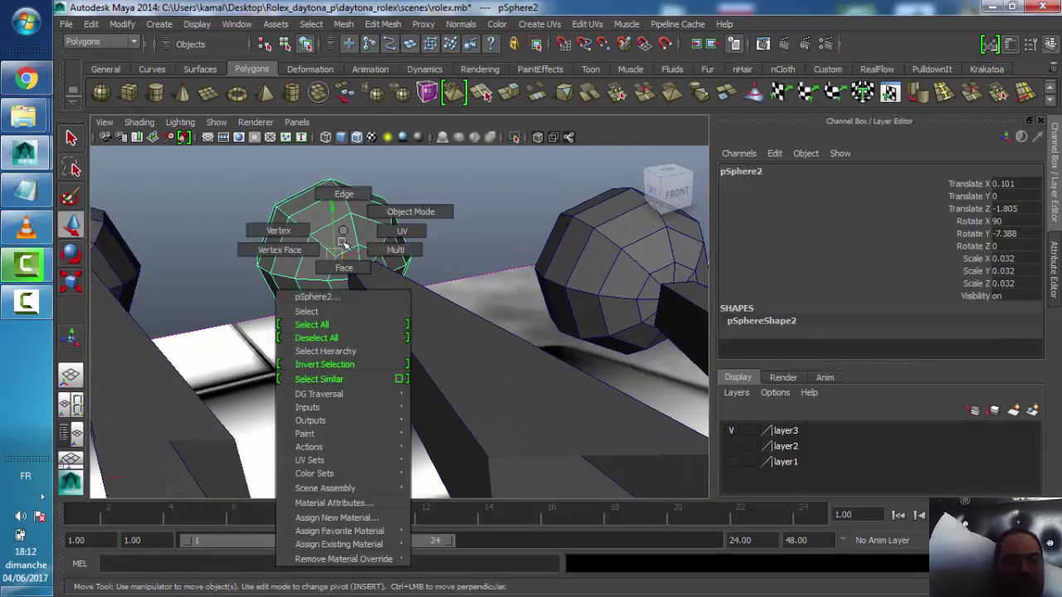
right_drag(355, 232, 344, 264)
click(346, 265)
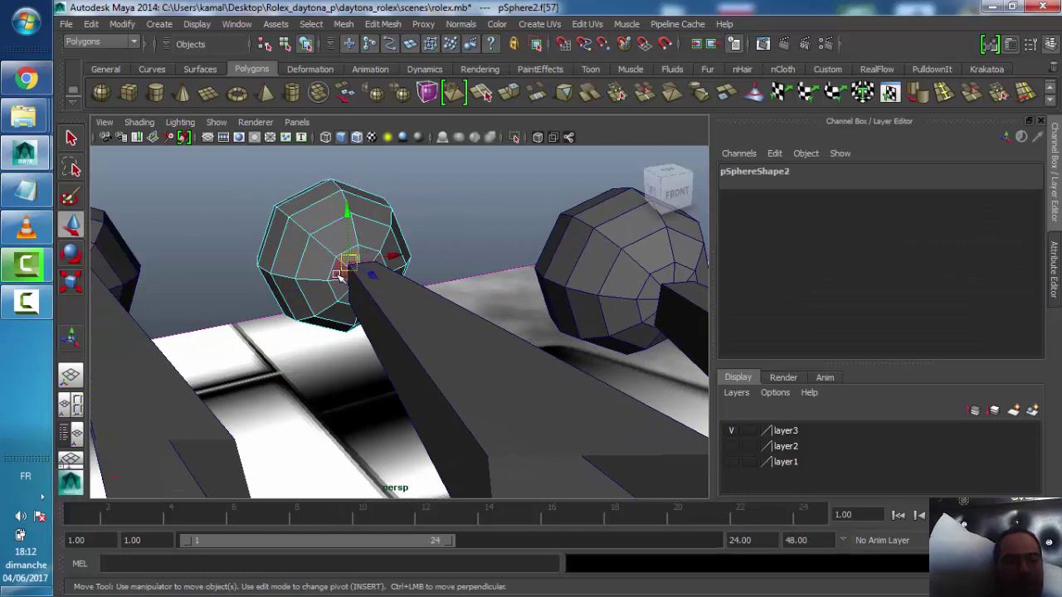
mouse_move(355, 274)
alt+mouse_down()
mouse_move(367, 268)
mouse_move(304, 304)
mouse_move(394, 263)
alt+mouse_up()
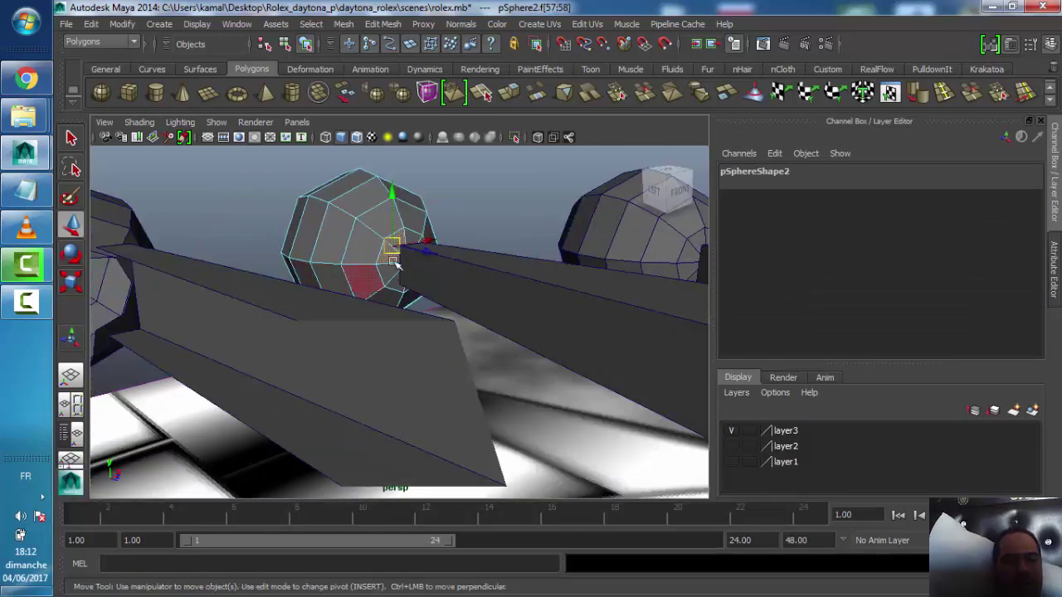
ctrl+right_click(394, 255)
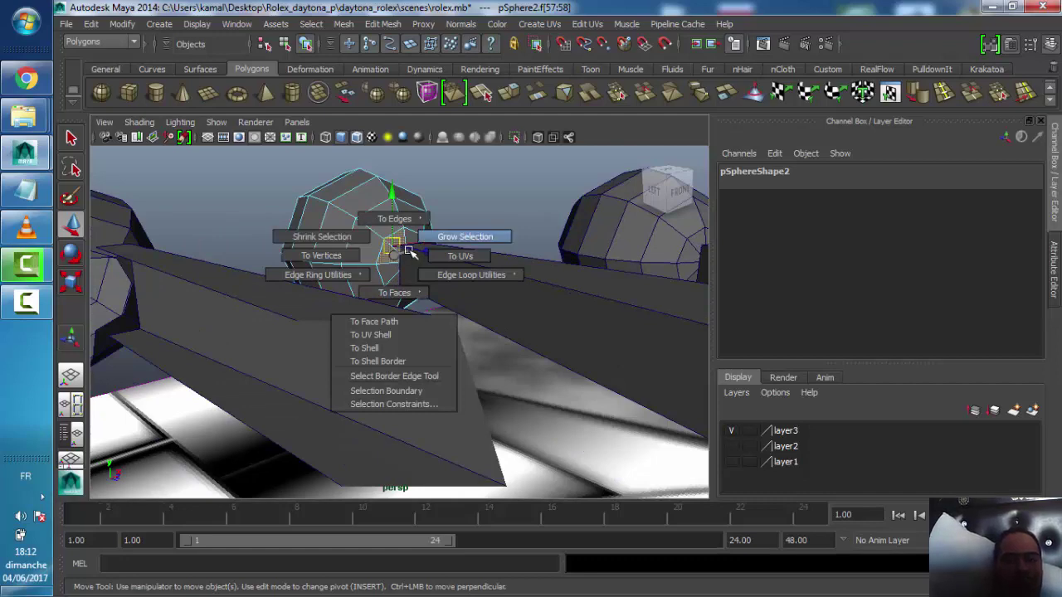
ctrl+right_drag(395, 255, 441, 252)
alt+drag(388, 256, 385, 246)
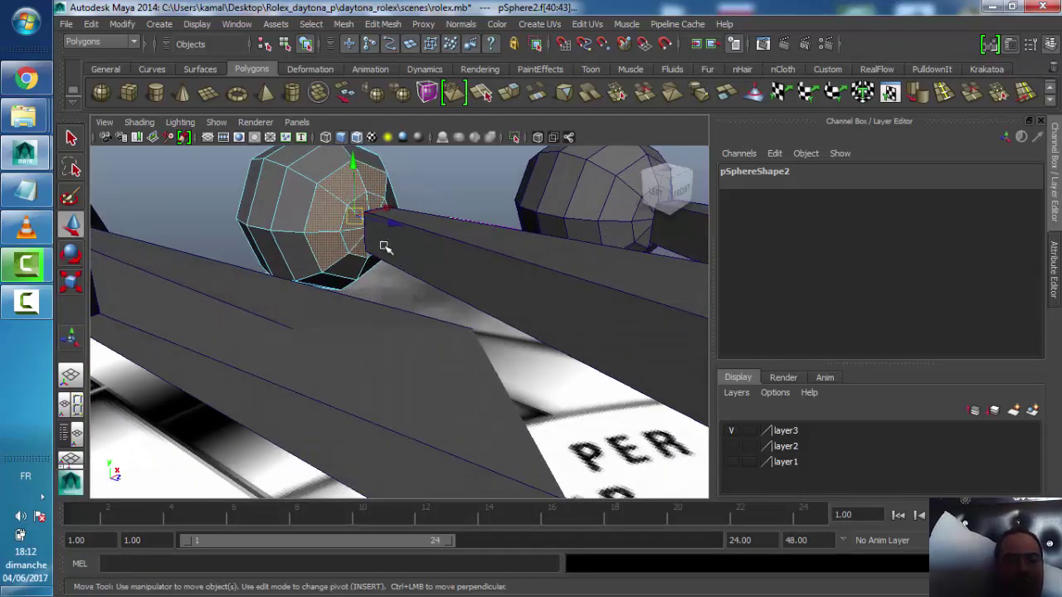
drag(376, 178, 362, 225)
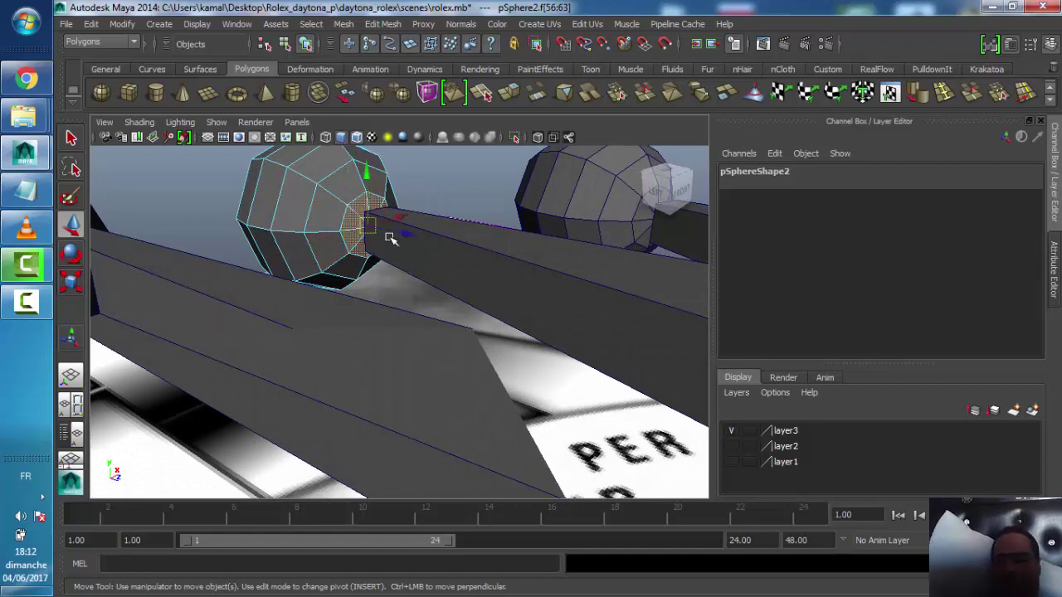
key(Delete)
mouse_move(455, 218)
alt+mouse_down()
mouse_move(356, 282)
mouse_move(423, 274)
mouse_move(407, 280)
mouse_move(516, 147)
alt+mouse_up()
click(408, 280)
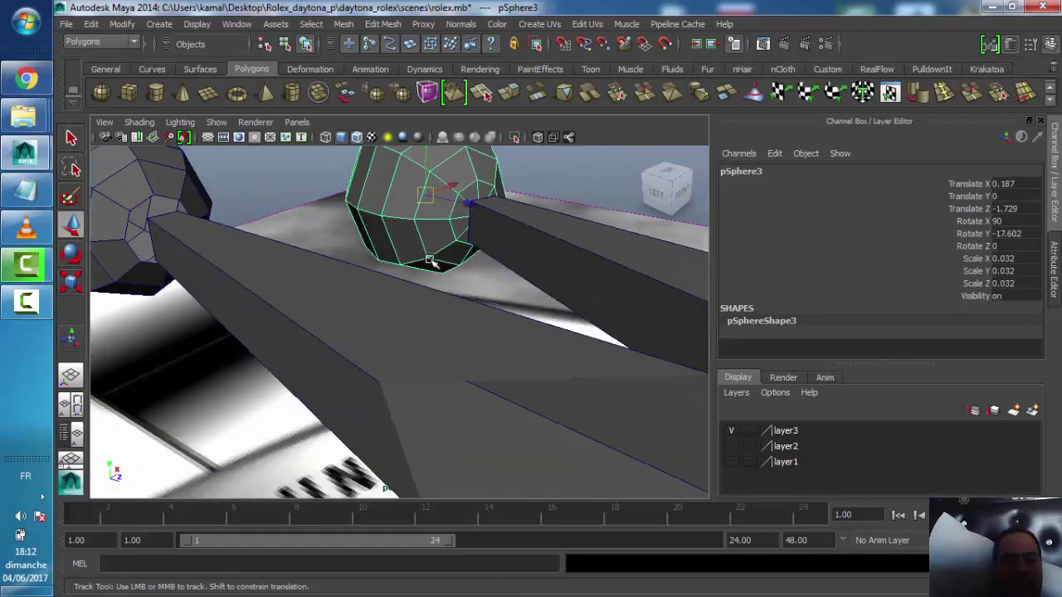
Isolate the right sphere and delete a patch of faces on its side
key(ctrl+1)
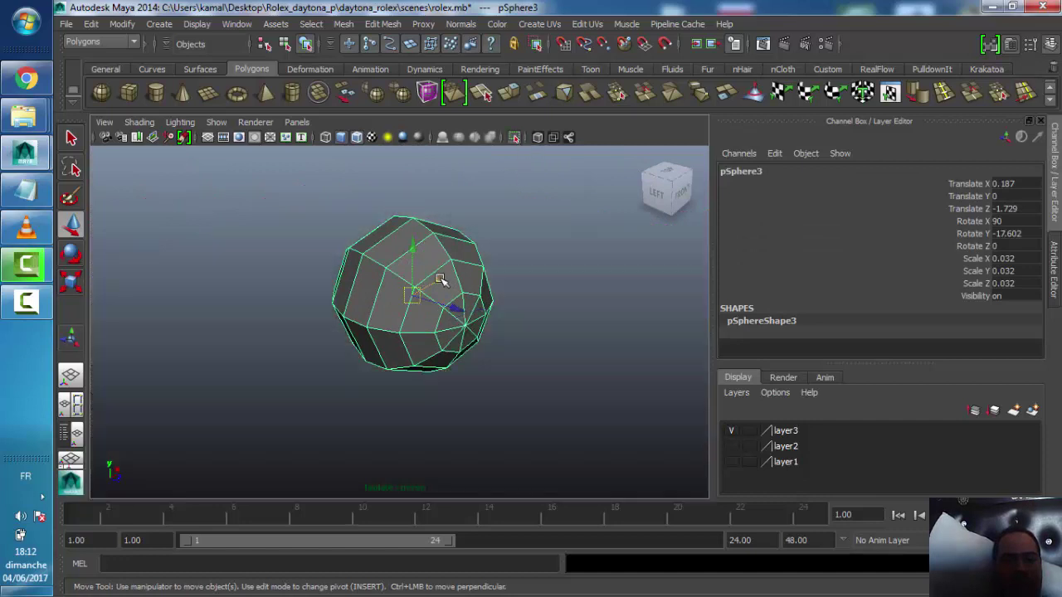
right_drag(438, 280, 439, 301)
click(450, 317)
shift+click(451, 322)
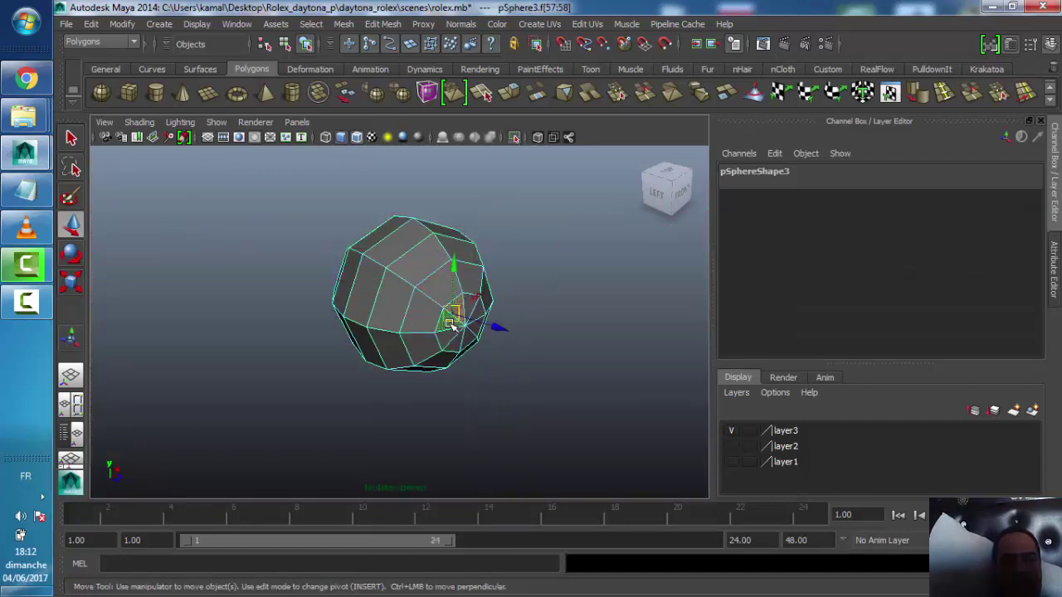
shift+click(448, 337)
shift+click(467, 337)
click(475, 324)
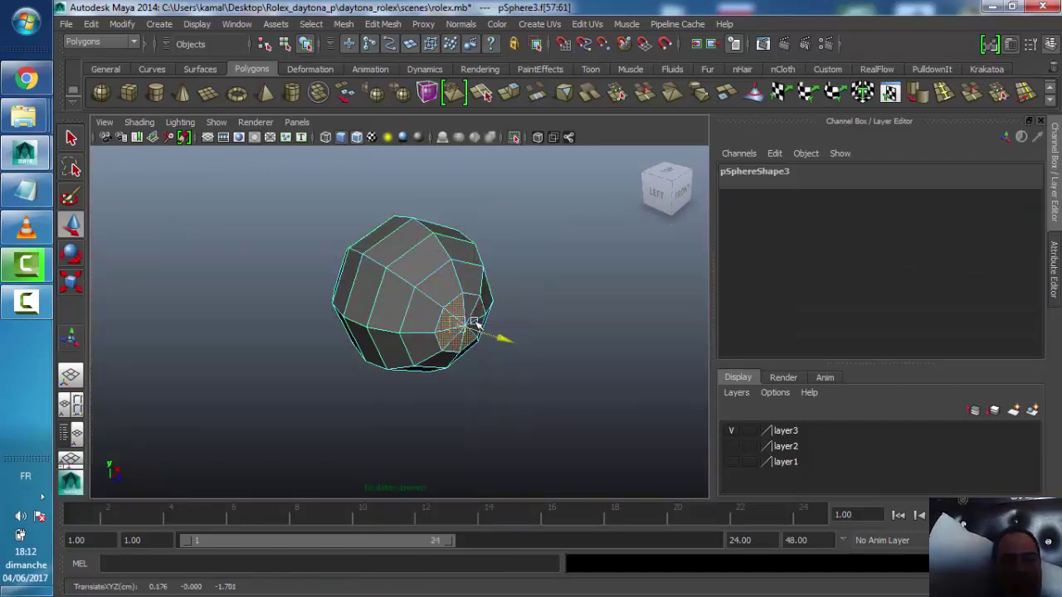
shift+click(480, 320)
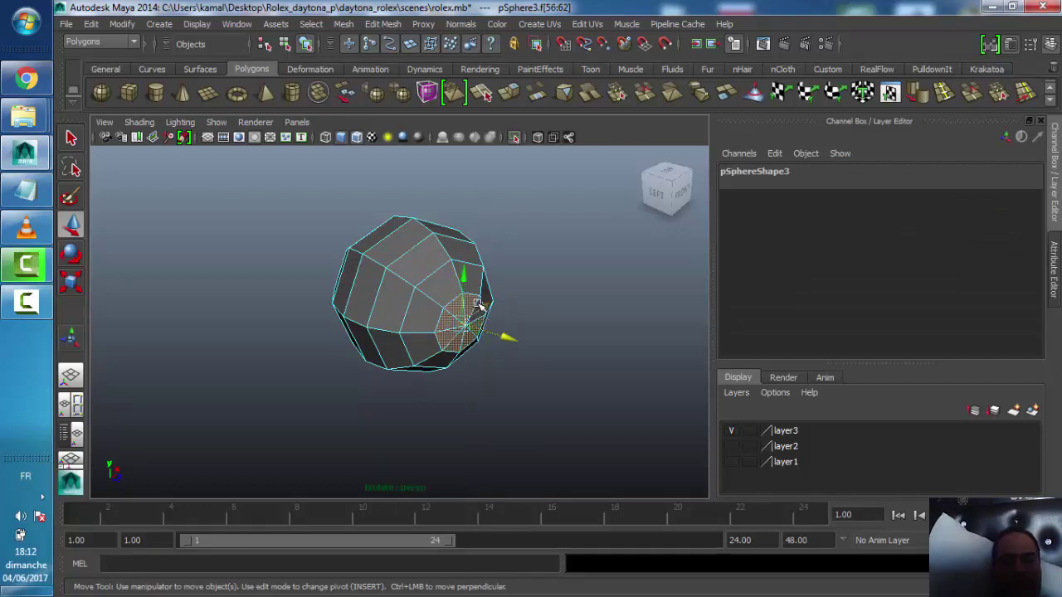
key(Delete)
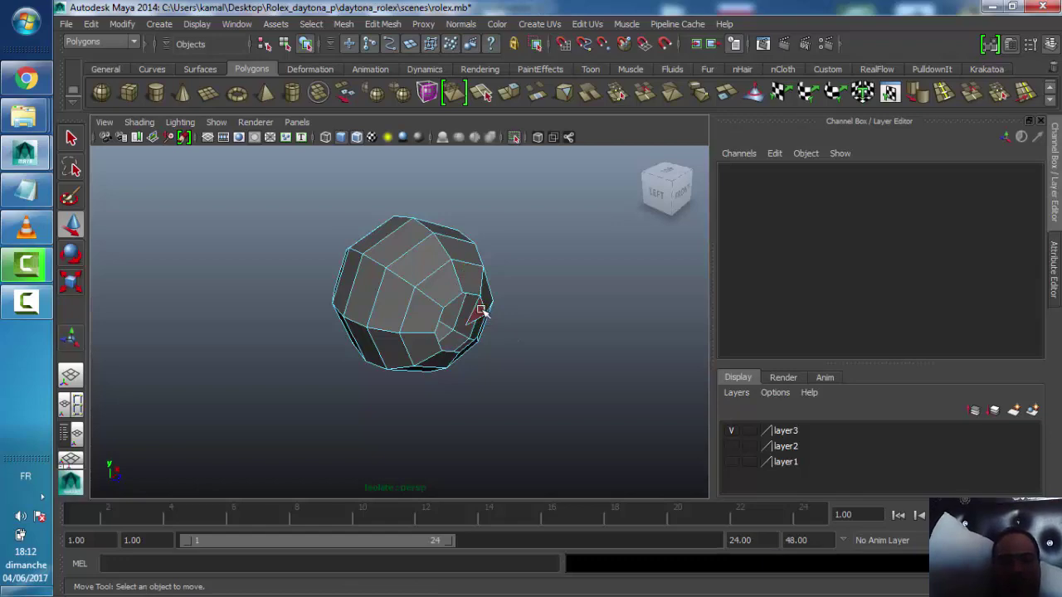
Delete one more face to widen the opening and restore the full watch scene
click(480, 311)
key(Delete)
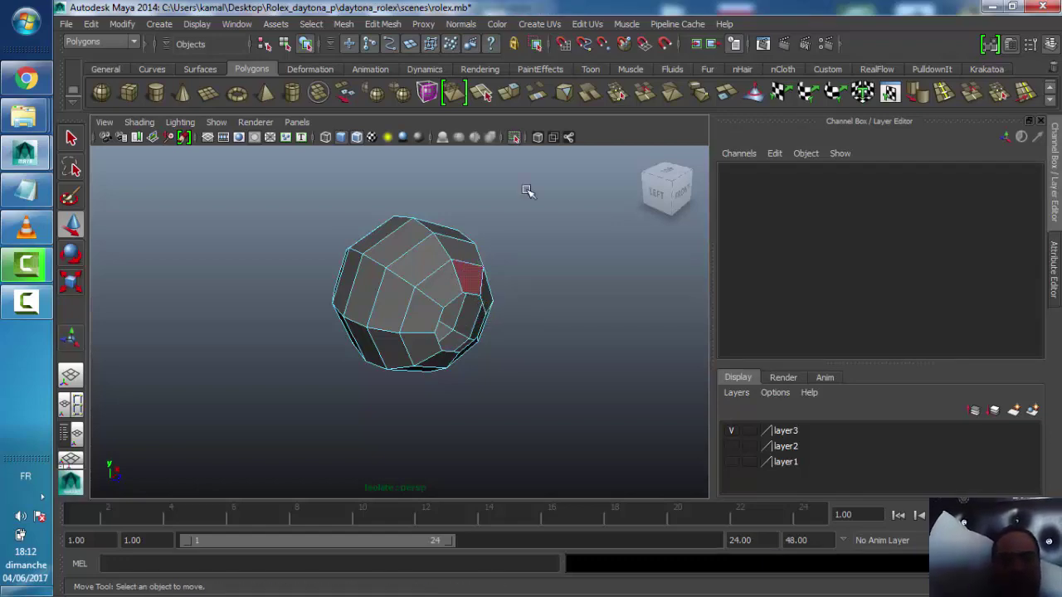
click(515, 137)
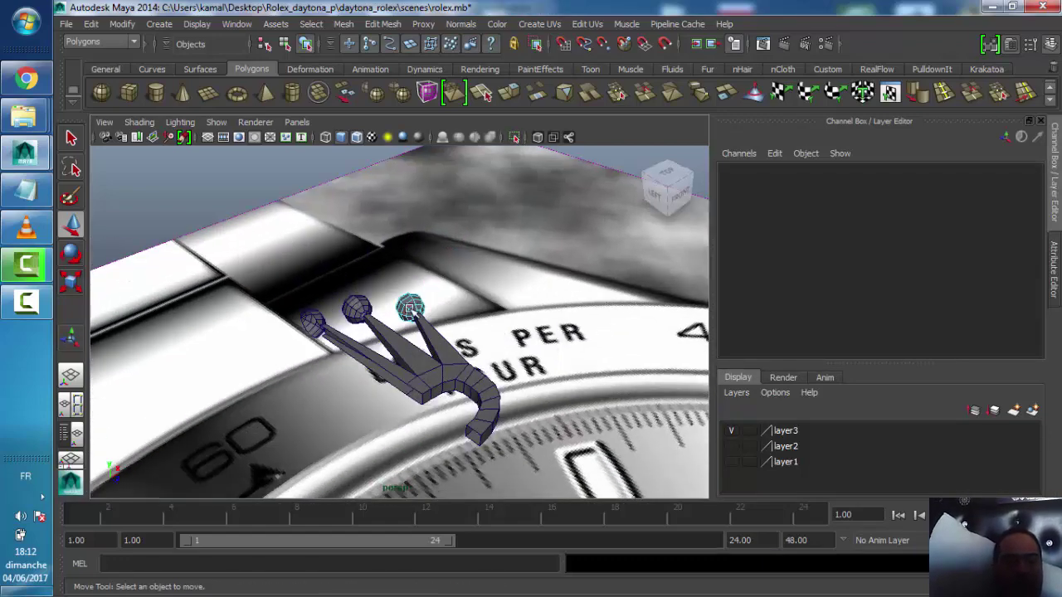
Select the prong mesh pPipe1 and switch it to edge mode
right_click(411, 257)
click(471, 237)
mouse_move(464, 249)
alt+mouse_down()
mouse_move(332, 313)
mouse_move(361, 299)
mouse_move(473, 286)
alt+mouse_up()
click(368, 301)
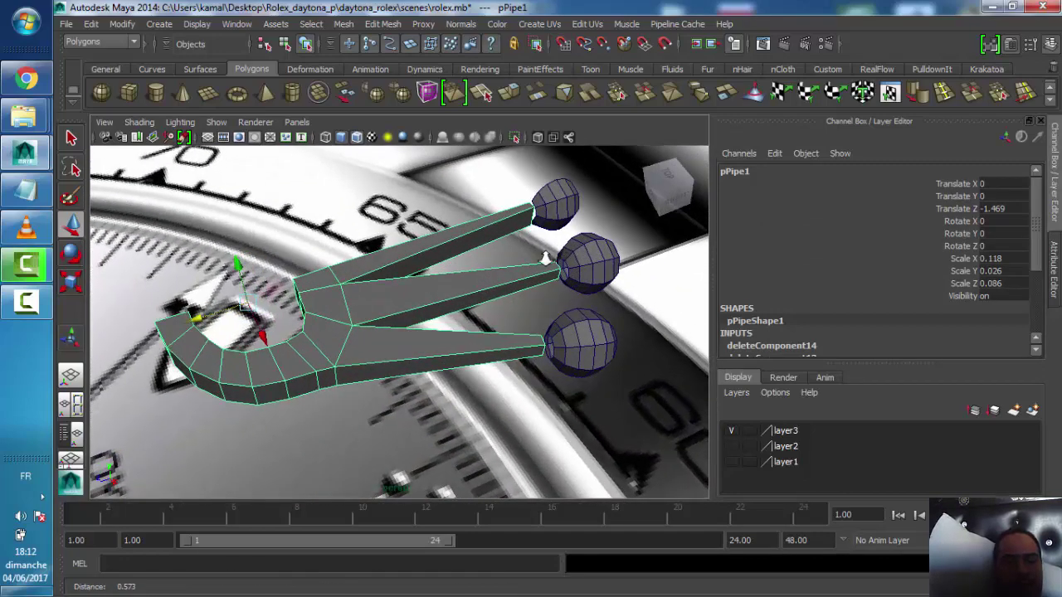
scroll(486, 296, down, 3)
scroll(415, 280, up, 5)
scroll(426, 285, down, 5)
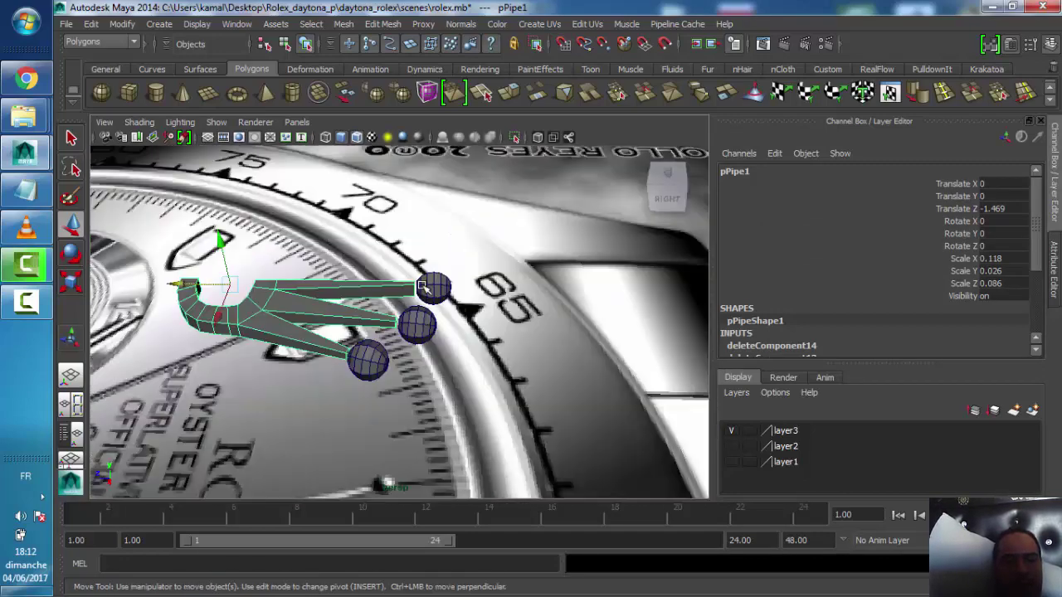
scroll(436, 286, up, 2)
scroll(435, 285, up, 2)
scroll(423, 191, up, 4)
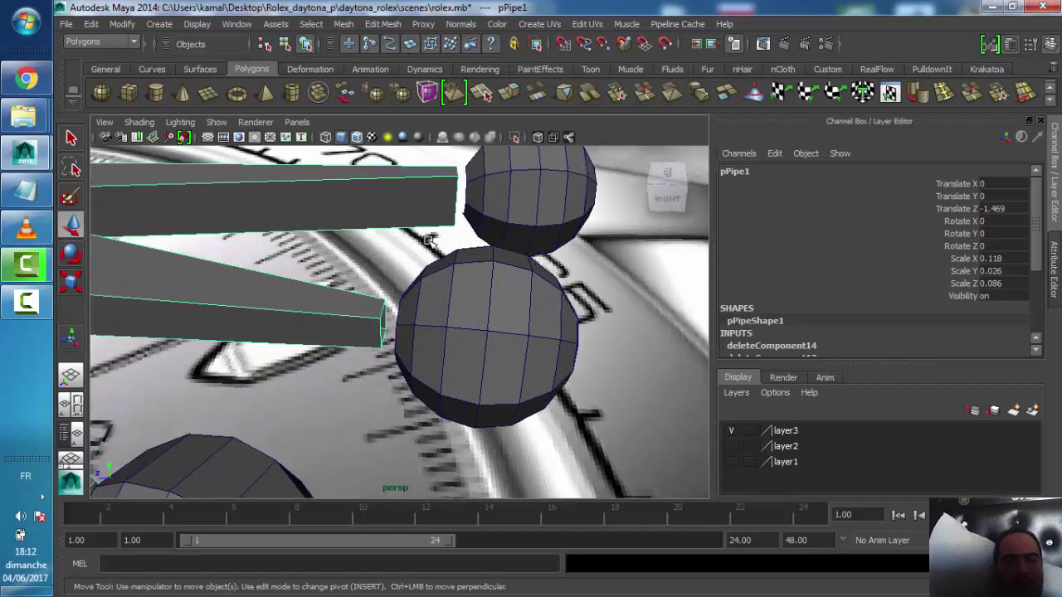
right_click(420, 187)
right_drag(420, 182, 420, 148)
Insert an edge loop across the first prong with To Edge Ring and Split
click(454, 204)
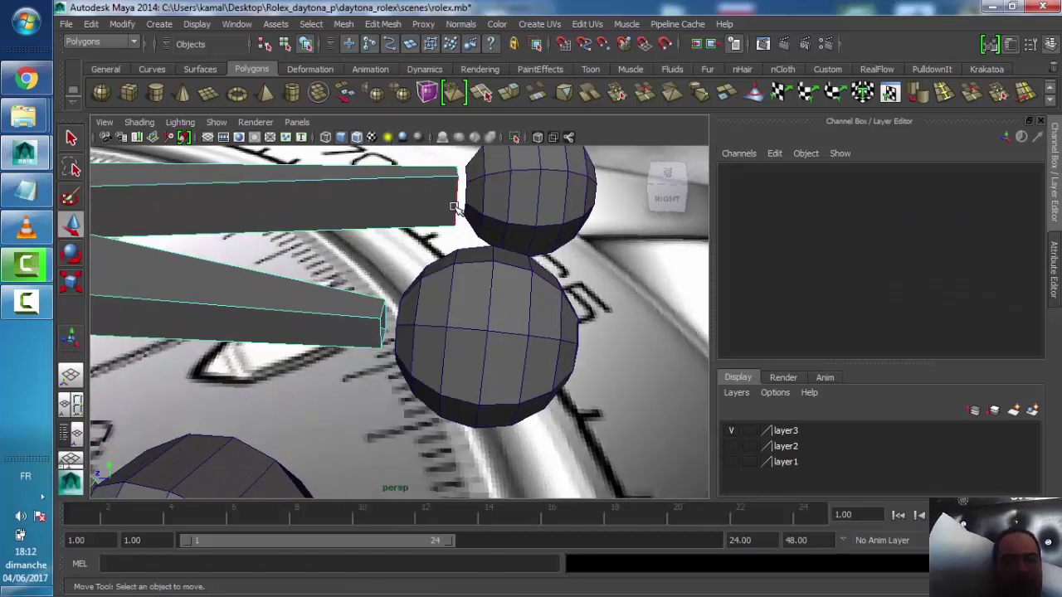
ctrl+right_click(454, 204)
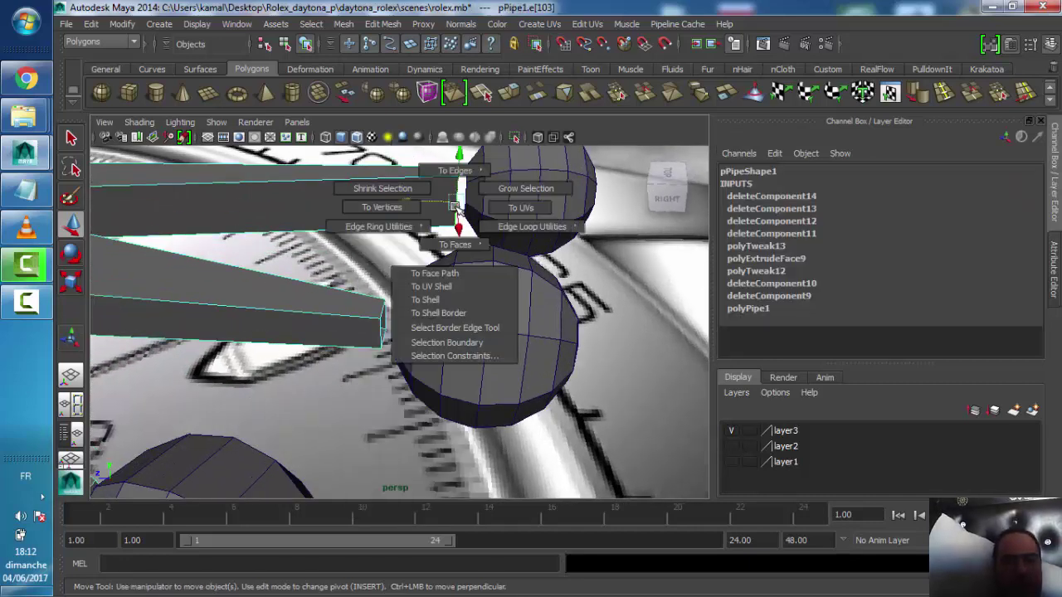
ctrl+right_drag(454, 205, 449, 238)
mouse_move(336, 277)
alt+mouse_down()
mouse_move(327, 302)
mouse_move(363, 273)
alt+mouse_up()
Add edge loops to the second and third prongs near their spheres
alt+middle_drag(363, 273, 357, 280)
alt+drag(357, 280, 394, 257)
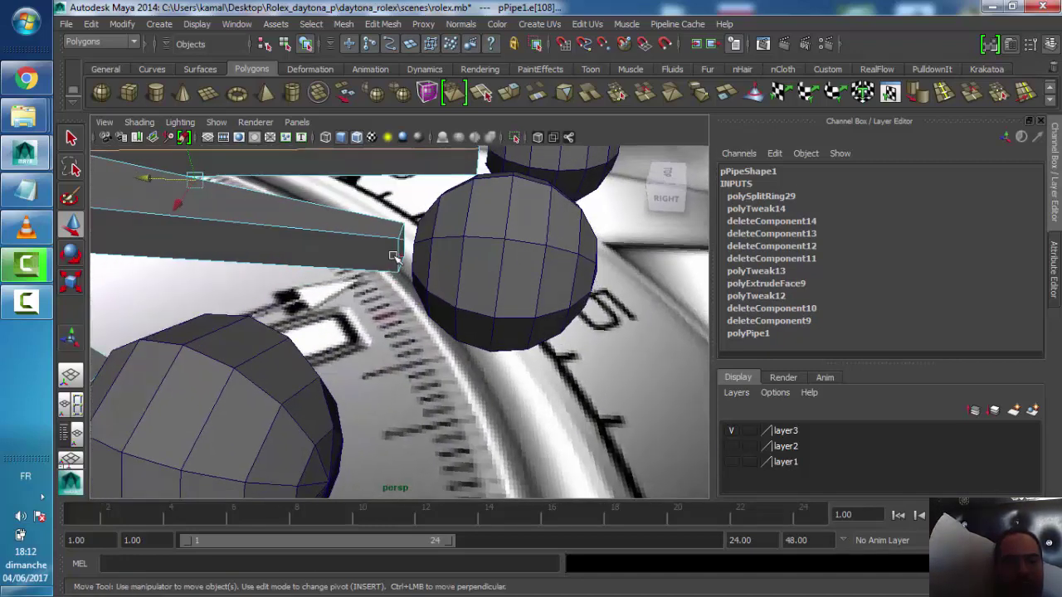
click(398, 252)
mouse_move(399, 254)
ctrl+right_down()
mouse_move(425, 264)
mouse_move(402, 283)
ctrl+right_up()
alt+drag(262, 299, 493, 365)
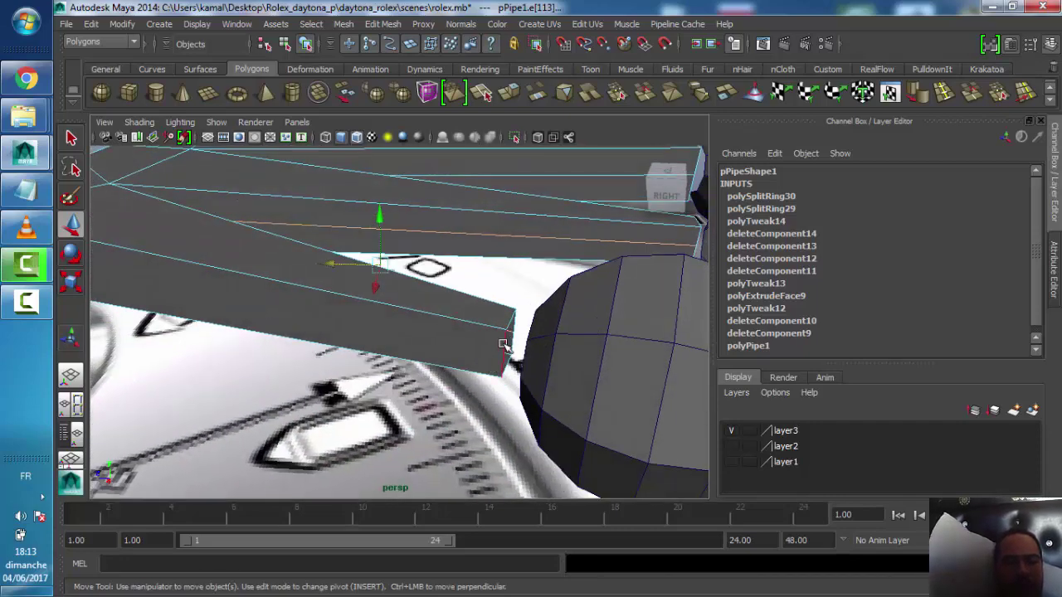
click(502, 343)
ctrl+right_click(502, 344)
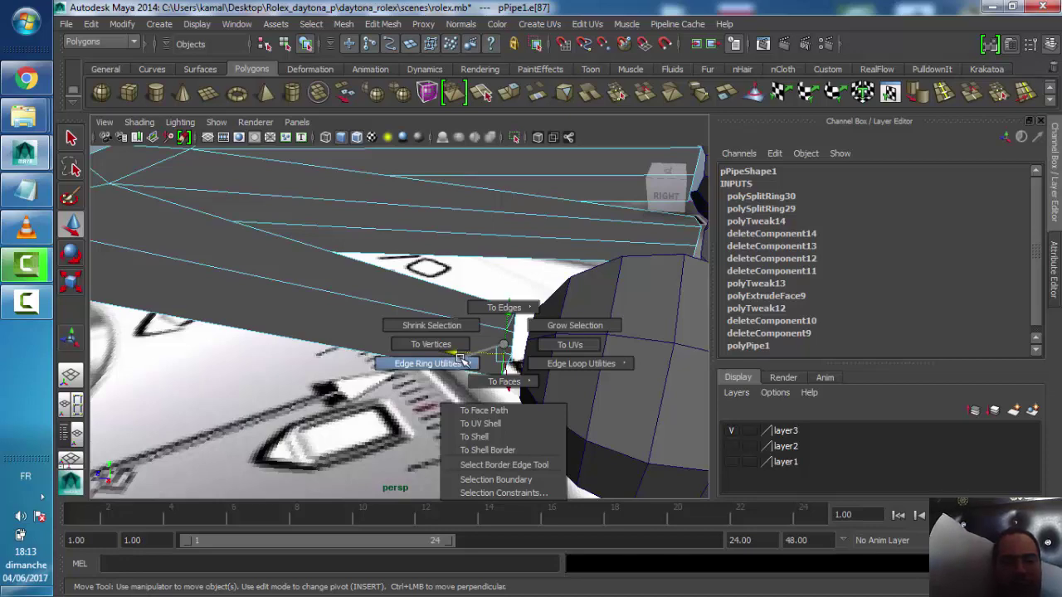
click(498, 374)
mouse_move(431, 290)
alt+mouse_down()
mouse_move(394, 324)
mouse_move(340, 278)
alt+mouse_up()
right_drag(357, 274, 390, 235)
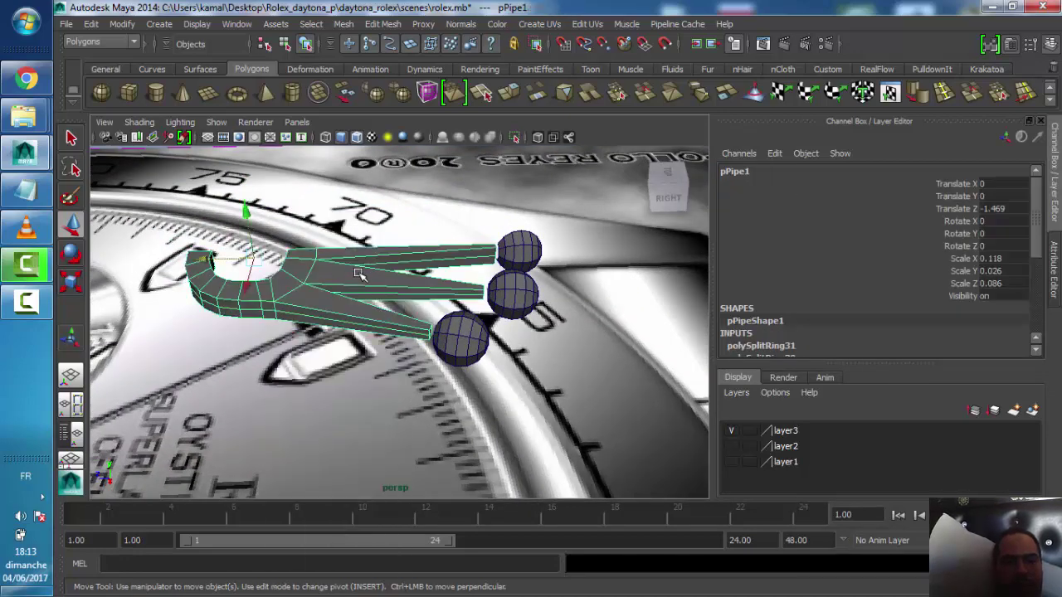
Combine the three spheres with the prong mesh into a single object, polySurface14
shift+click(507, 284)
shift+click(518, 249)
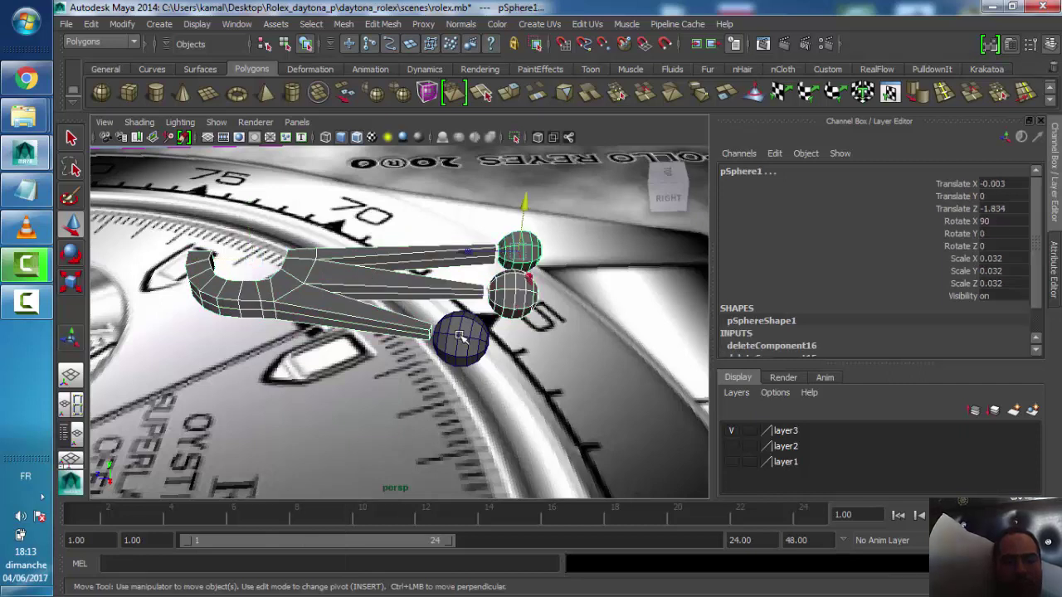
shift+click(469, 348)
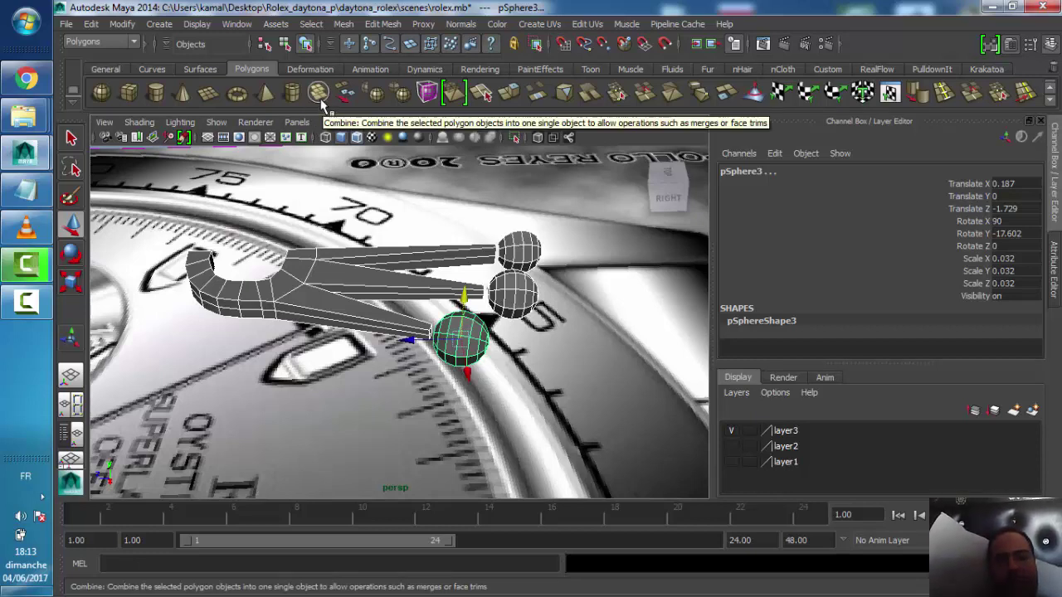
click(321, 101)
mouse_move(496, 245)
alt+mouse_down()
mouse_move(545, 325)
mouse_move(464, 274)
alt+mouse_up()
alt+middle_drag(465, 274, 401, 237)
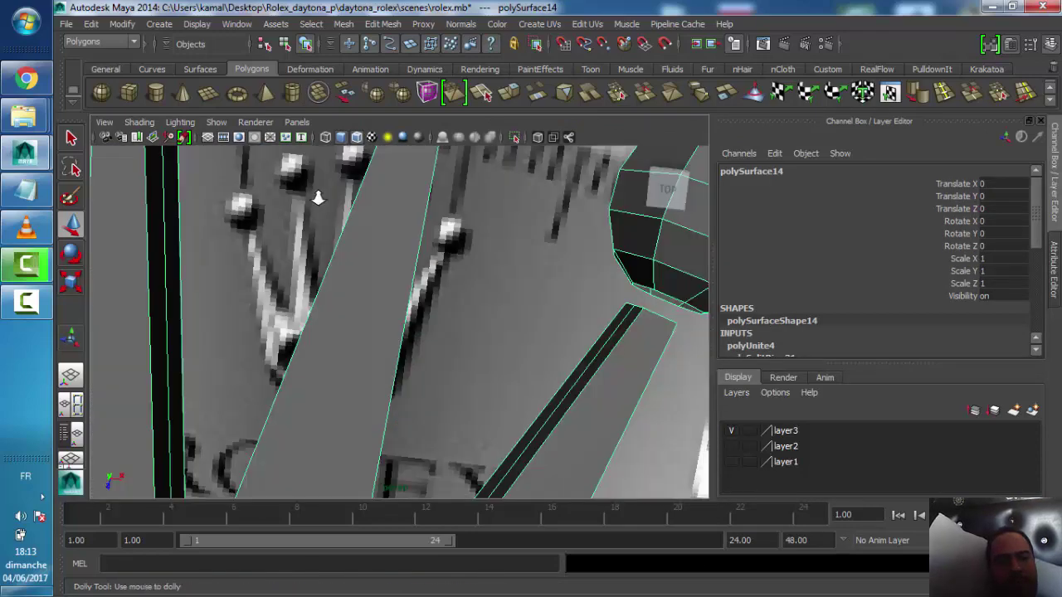
alt+middle_drag(317, 198, 360, 237)
alt+drag(384, 237, 391, 218)
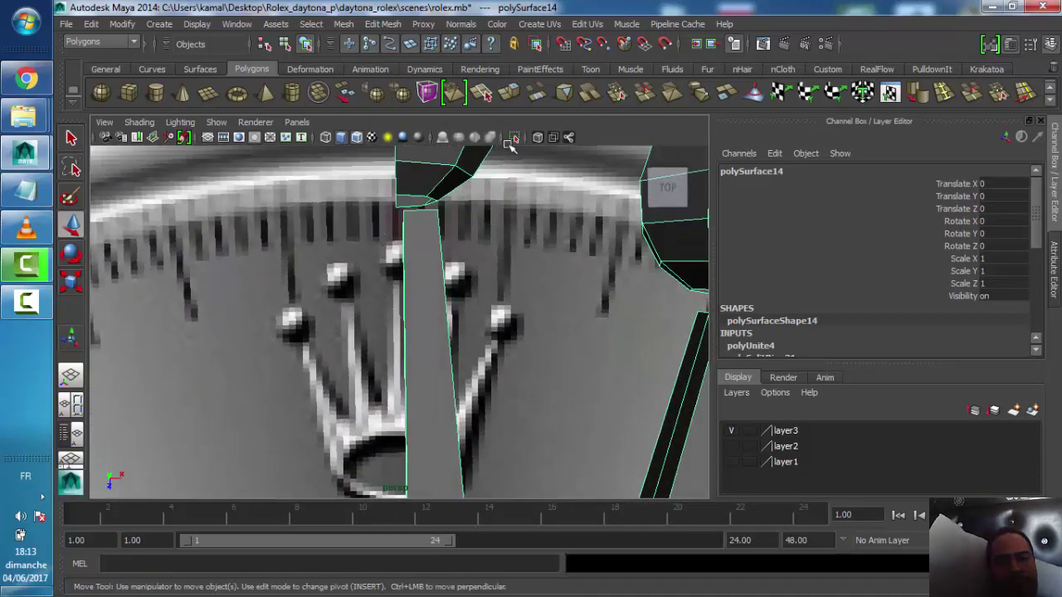
Hide the reference image plane and close in on one prong and its sphere
click(514, 138)
scroll(432, 167, down, 3)
scroll(415, 183, down, 3)
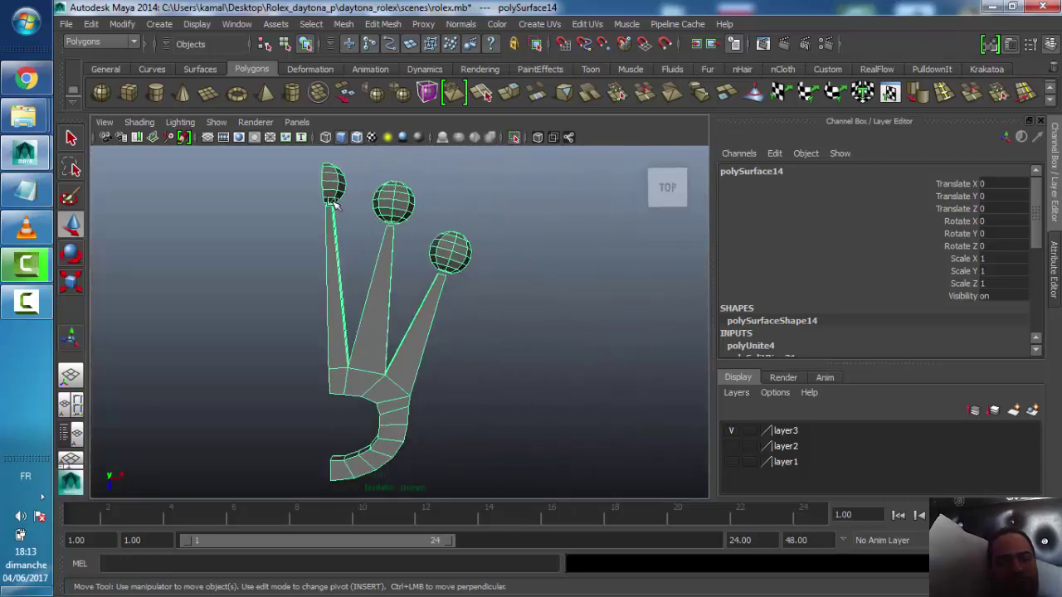
scroll(331, 207, up, 3)
scroll(307, 220, up, 3)
mouse_move(292, 217)
alt+mouse_down()
mouse_move(190, 230)
mouse_move(424, 274)
mouse_move(407, 260)
alt+mouse_up()
mouse_move(439, 189)
alt+mouse_down()
mouse_move(457, 213)
mouse_move(356, 247)
mouse_move(282, 223)
mouse_move(310, 263)
mouse_move(434, 339)
alt+mouse_up()
scroll(356, 247, up, 3)
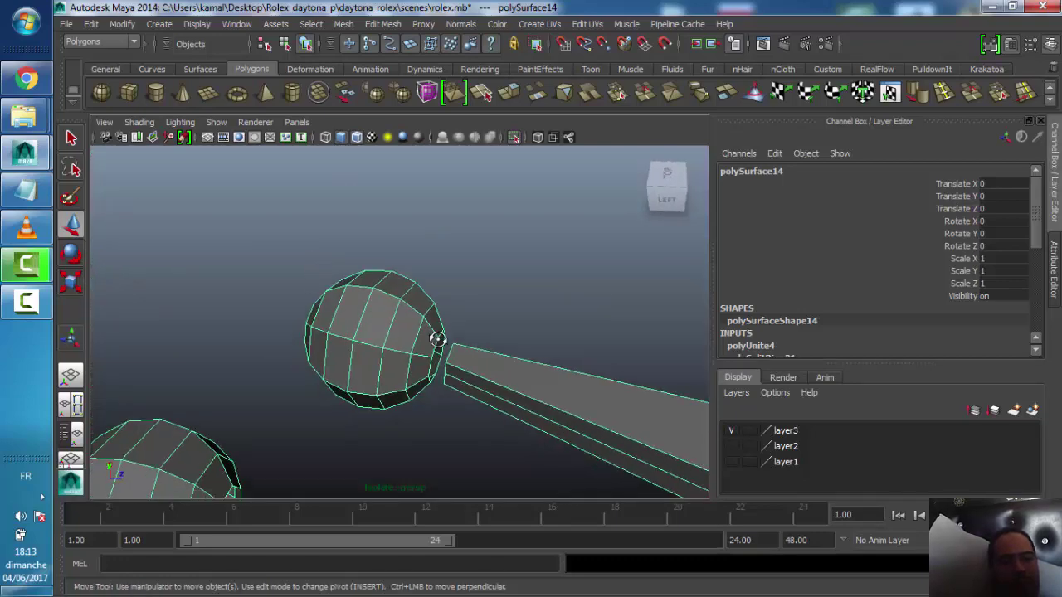
Select the border edge of the opening where the sphere meets the prong
alt+middle_drag(434, 339, 383, 236)
key(w)
mouse_move(383, 237)
alt+mouse_down()
mouse_move(395, 229)
mouse_move(360, 213)
alt+mouse_up()
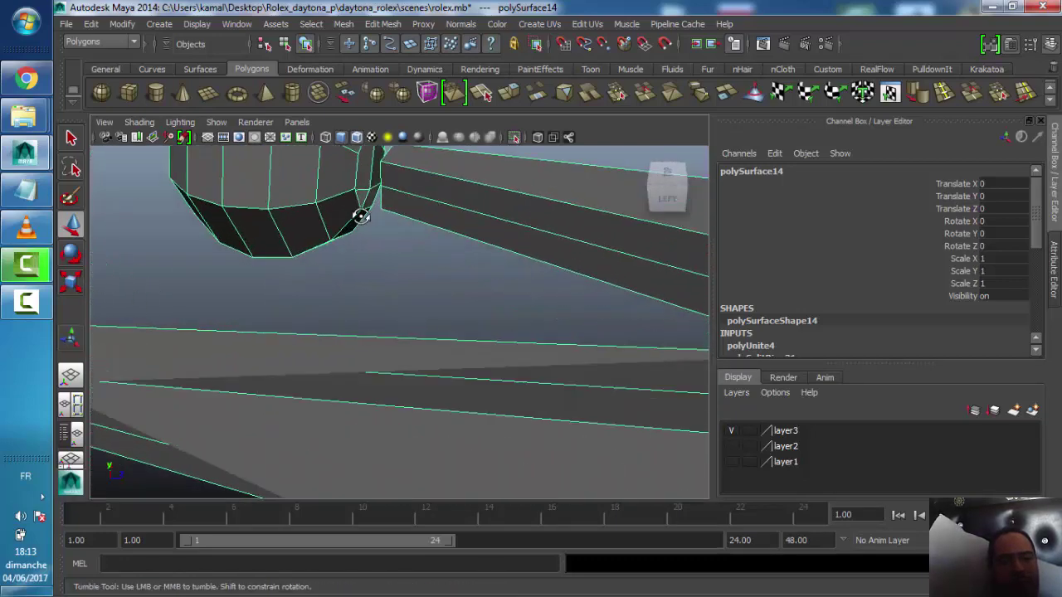
alt+middle_drag(360, 213, 451, 280)
scroll(376, 247, down, 2)
right_drag(451, 279, 467, 218)
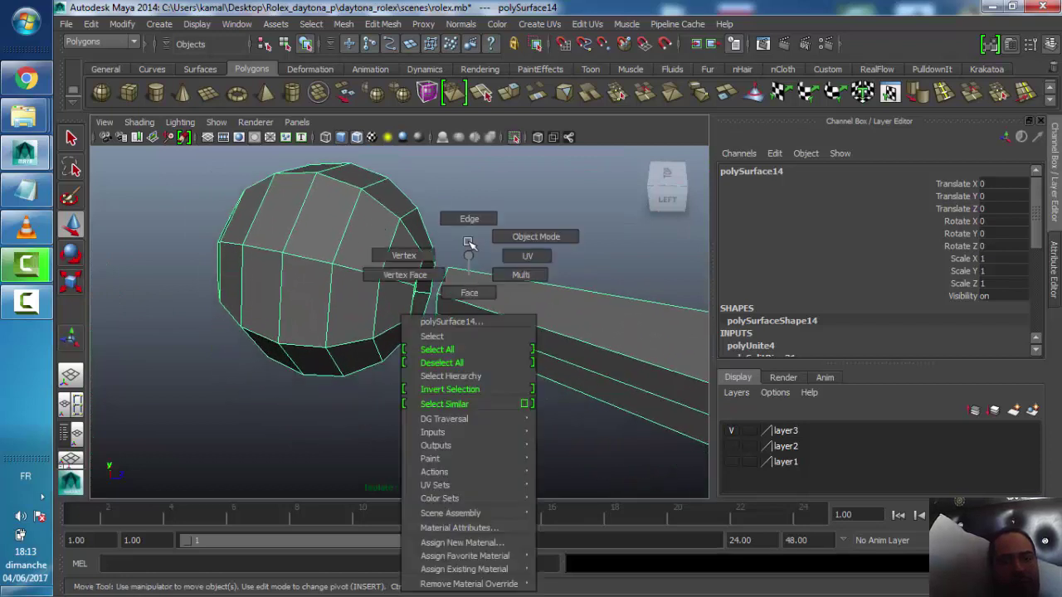
click(440, 276)
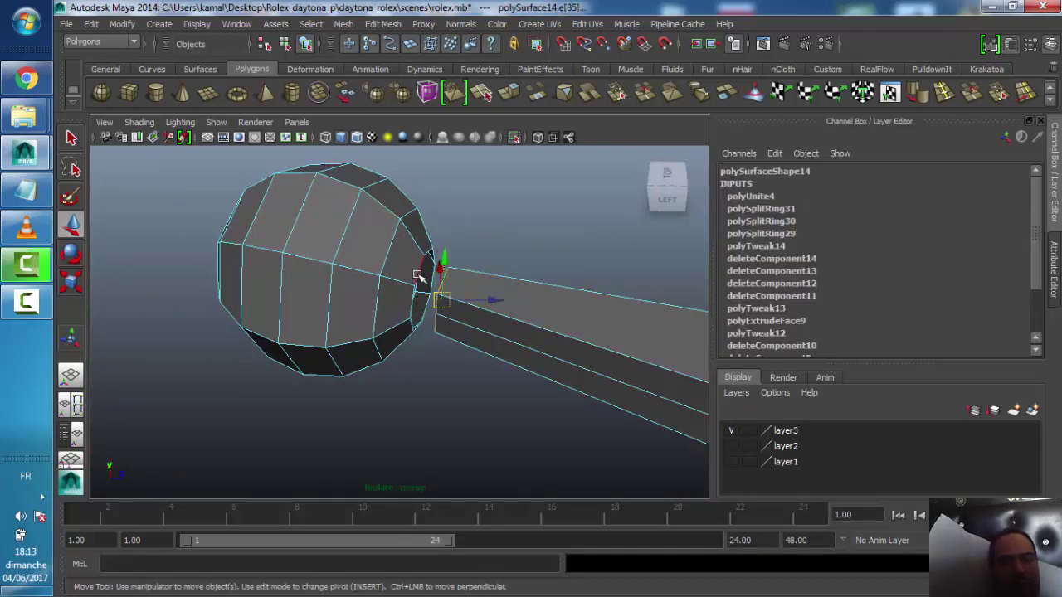
click(383, 23)
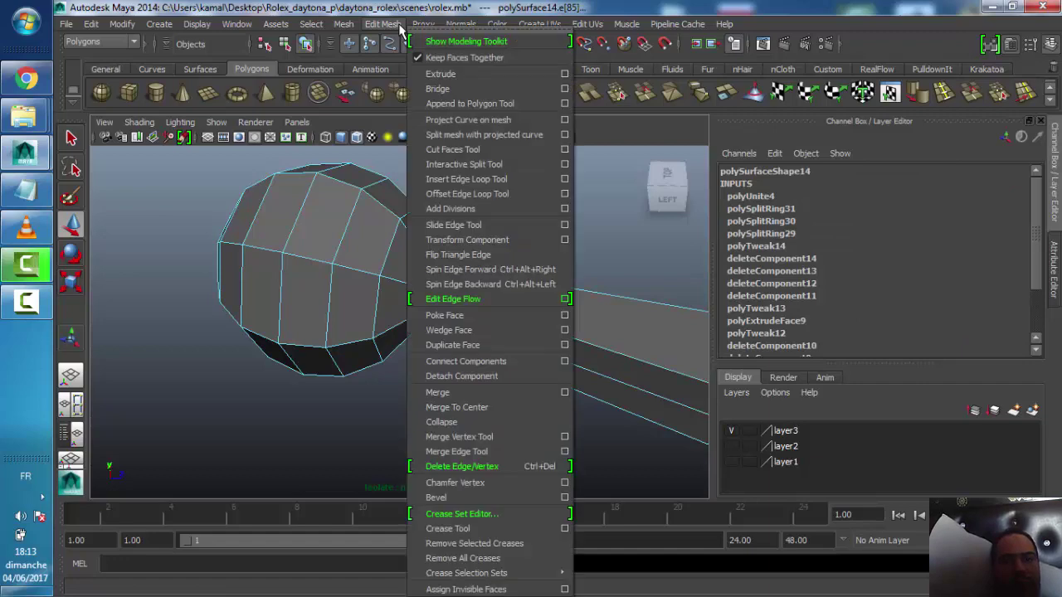
click(564, 89)
drag(609, 203, 631, 135)
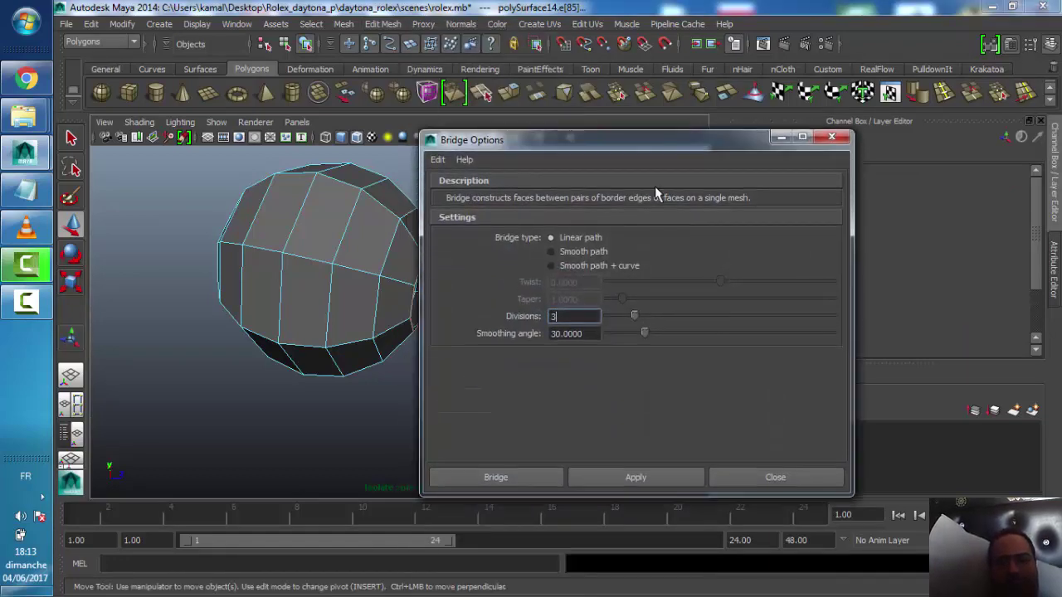
click(496, 478)
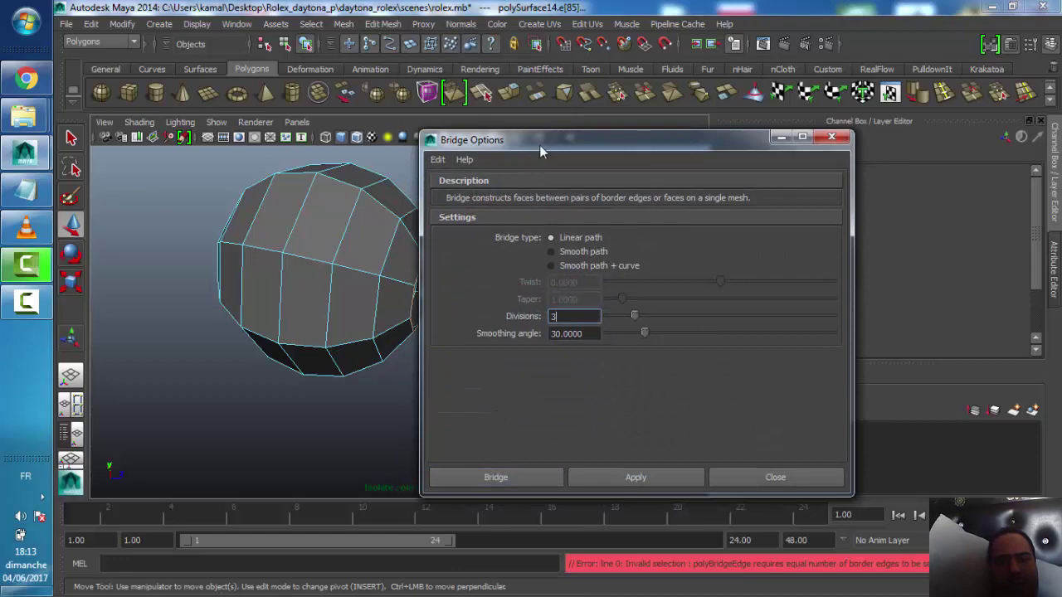
mouse_move(540, 151)
mouse_down()
mouse_move(677, 80)
mouse_move(656, 86)
mouse_up()
mouse_move(415, 249)
alt+mouse_down()
mouse_move(370, 247)
mouse_move(410, 303)
mouse_move(394, 280)
mouse_move(417, 275)
mouse_move(387, 237)
mouse_move(336, 250)
mouse_move(356, 275)
mouse_move(374, 256)
mouse_move(403, 311)
mouse_move(391, 287)
mouse_move(403, 301)
mouse_move(414, 293)
mouse_move(347, 257)
mouse_move(359, 274)
alt+mouse_up()
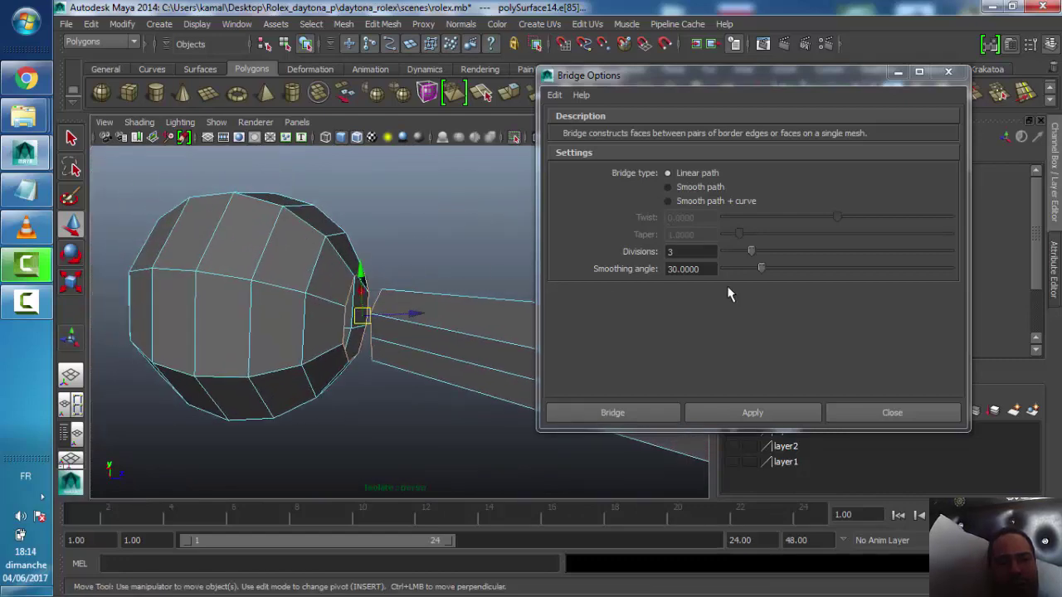
click(751, 411)
Close the Bridge options and clear the current edge selection
click(830, 412)
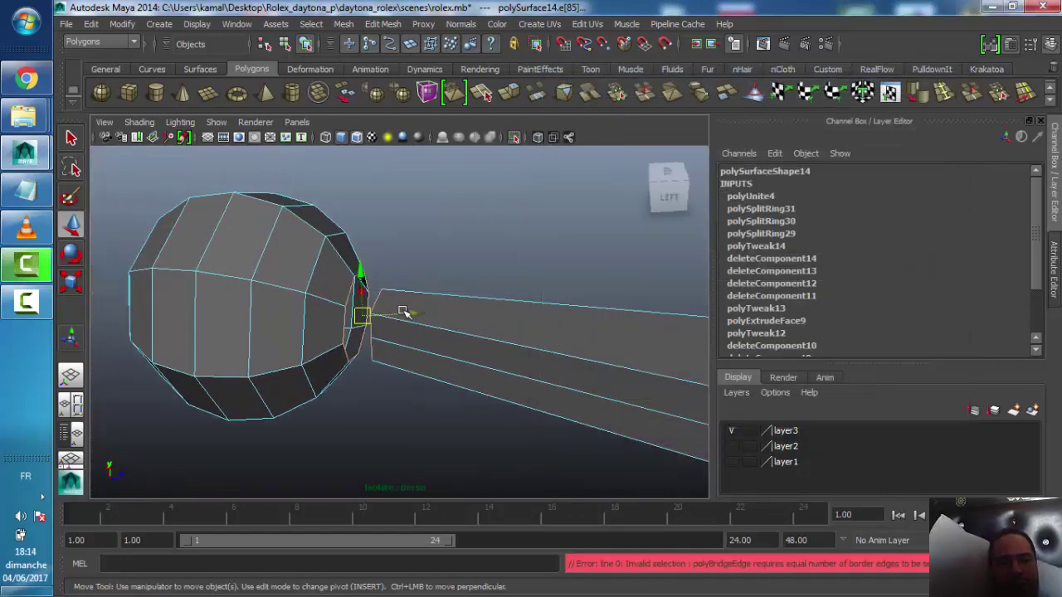
alt+drag(407, 308, 420, 309)
right_click(428, 295)
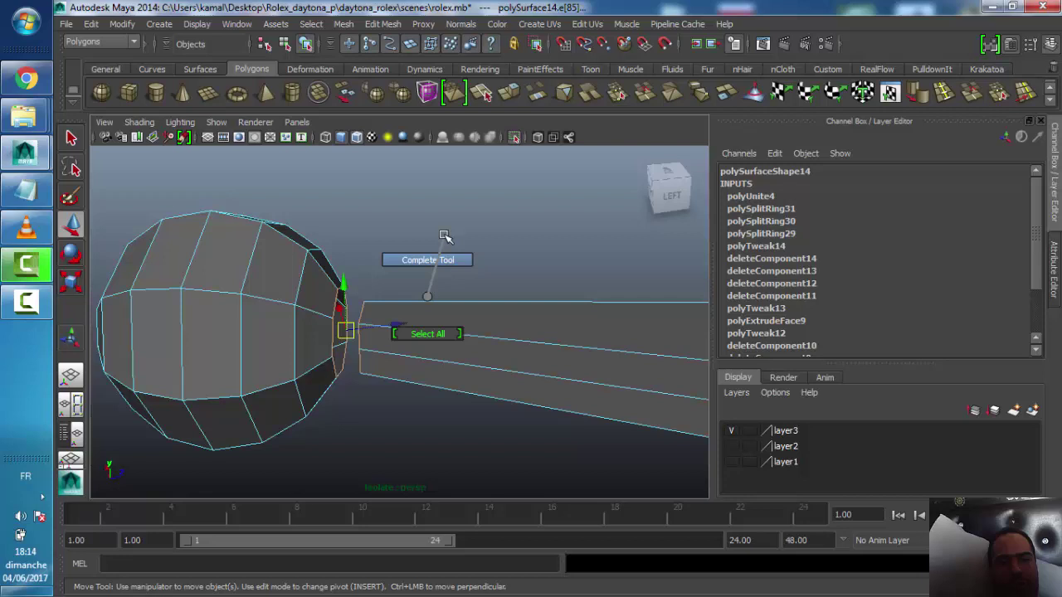
click(440, 314)
mouse_move(438, 325)
alt+mouse_down()
mouse_move(407, 323)
mouse_move(451, 340)
mouse_move(476, 334)
mouse_move(334, 308)
mouse_move(348, 303)
alt+mouse_up()
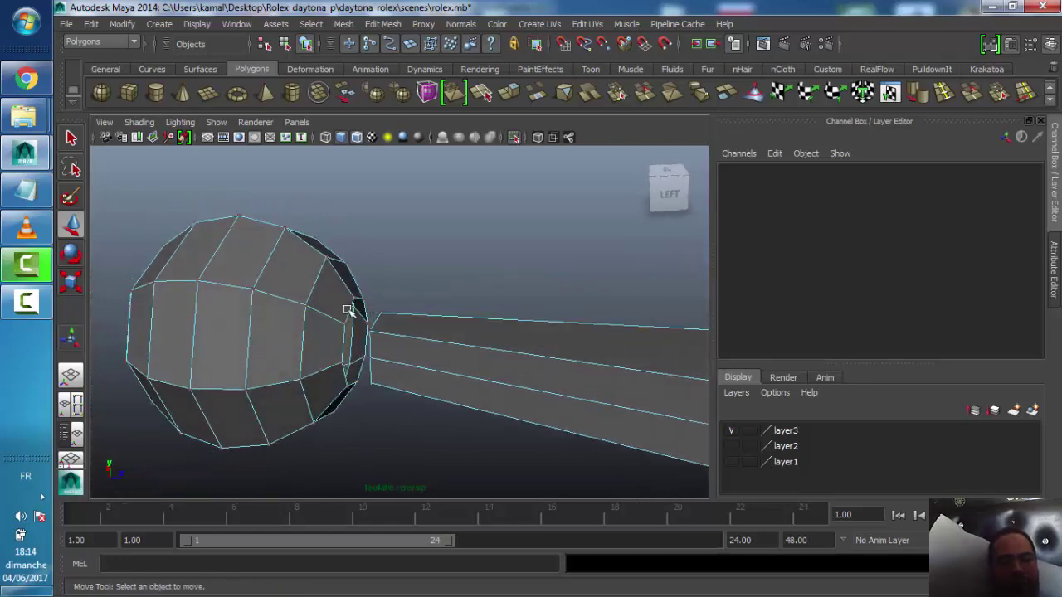
alt+drag(365, 379, 434, 330)
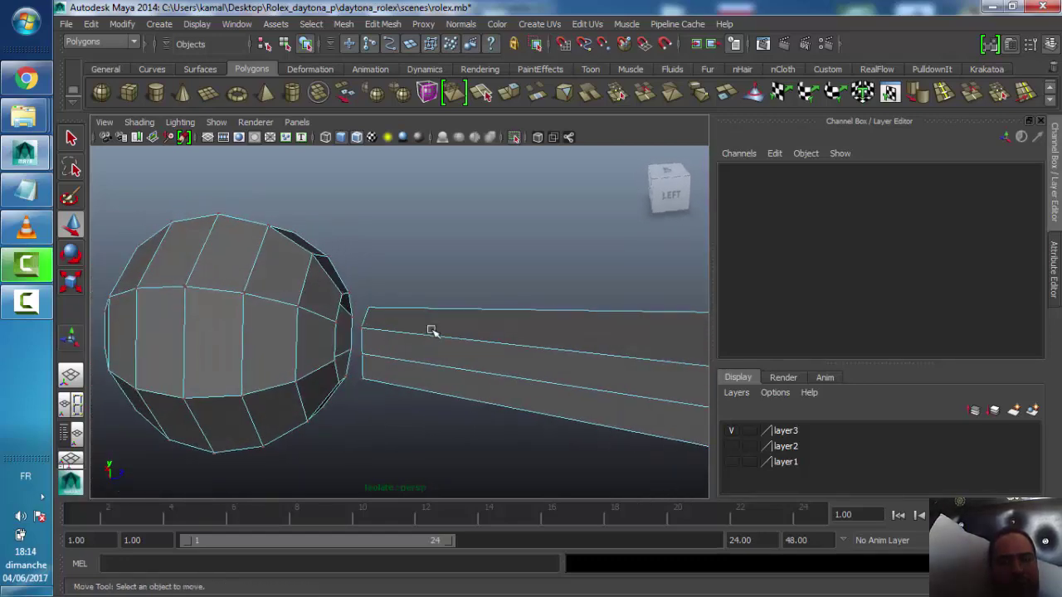
right_drag(433, 254, 477, 237)
Insert a new edge loop at the bar's end using To Edge Ring and Split
click(440, 332)
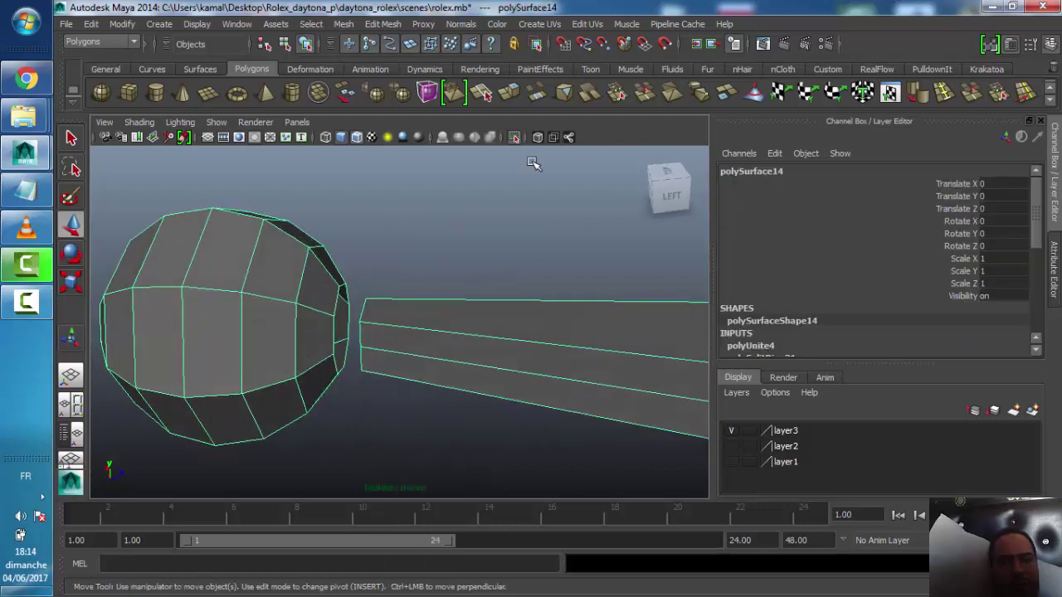
right_drag(384, 316, 357, 299)
click(396, 309)
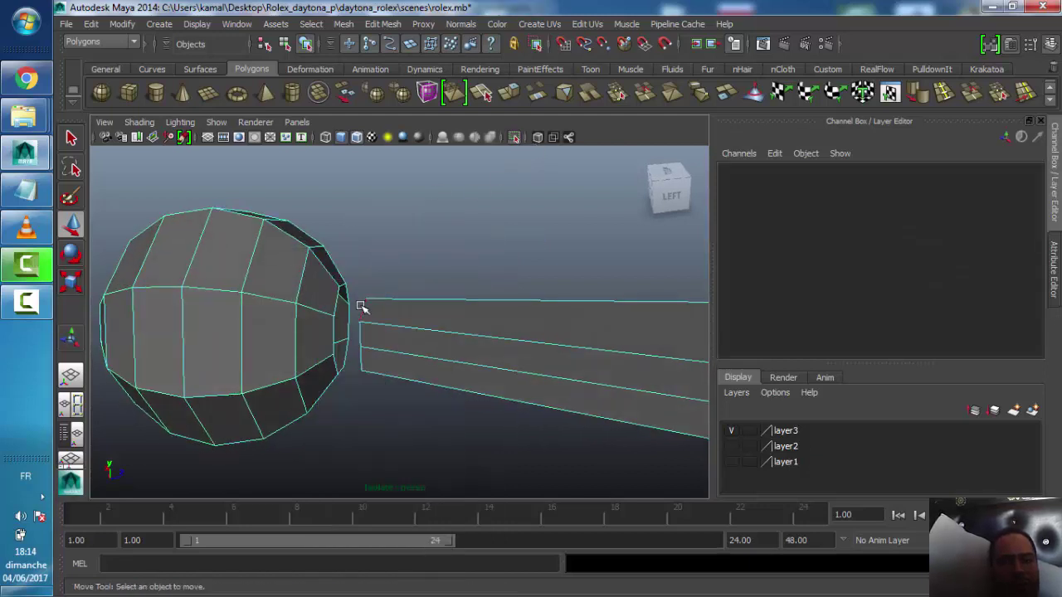
ctrl+right_click(365, 309)
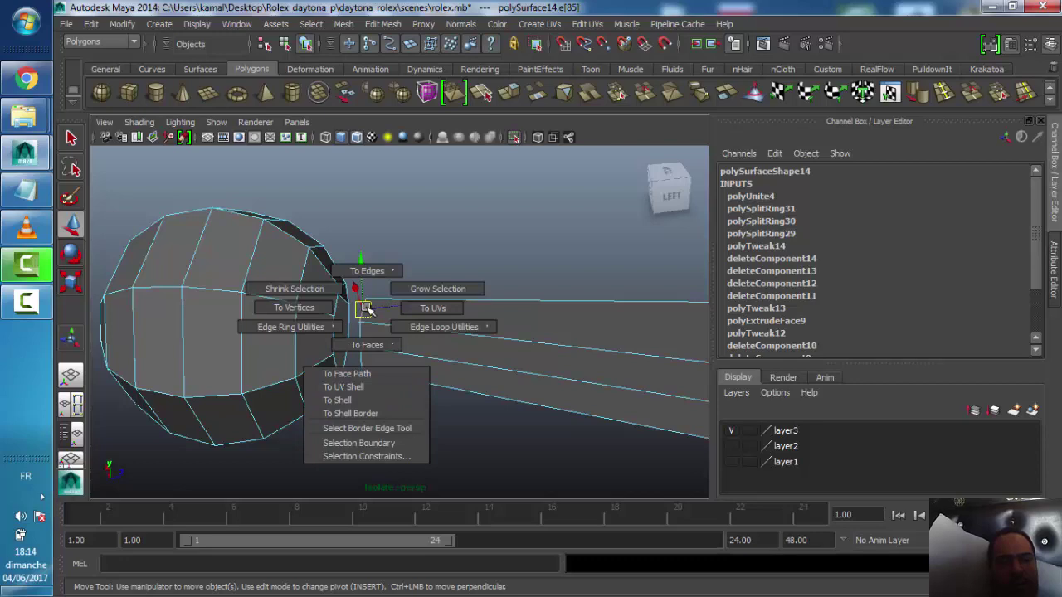
mouse_move(290, 327)
click(407, 343)
mouse_move(394, 345)
alt+mouse_down()
mouse_move(412, 346)
mouse_move(393, 398)
mouse_move(393, 342)
alt+mouse_up()
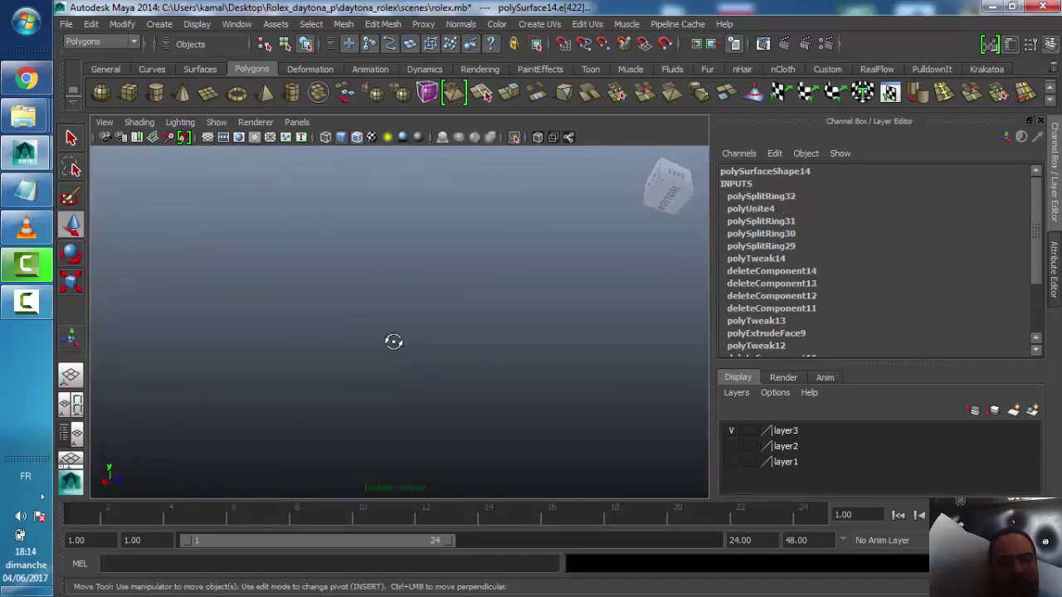
Inspect the new loop from a side view and check the tutorial video
alt+drag(384, 382, 393, 339)
alt+middle_drag(394, 339, 379, 307)
mouse_move(379, 308)
alt+mouse_down()
mouse_move(301, 257)
mouse_move(249, 308)
alt+mouse_up()
mouse_move(249, 308)
alt+middle_down()
mouse_move(291, 355)
mouse_move(321, 356)
alt+middle_up()
scroll(387, 360, up, 3)
scroll(408, 292, up, 3)
mouse_move(408, 291)
alt+mouse_down()
mouse_move(411, 368)
mouse_move(434, 360)
mouse_move(434, 339)
mouse_move(404, 316)
alt+mouse_up()
right_click(393, 224)
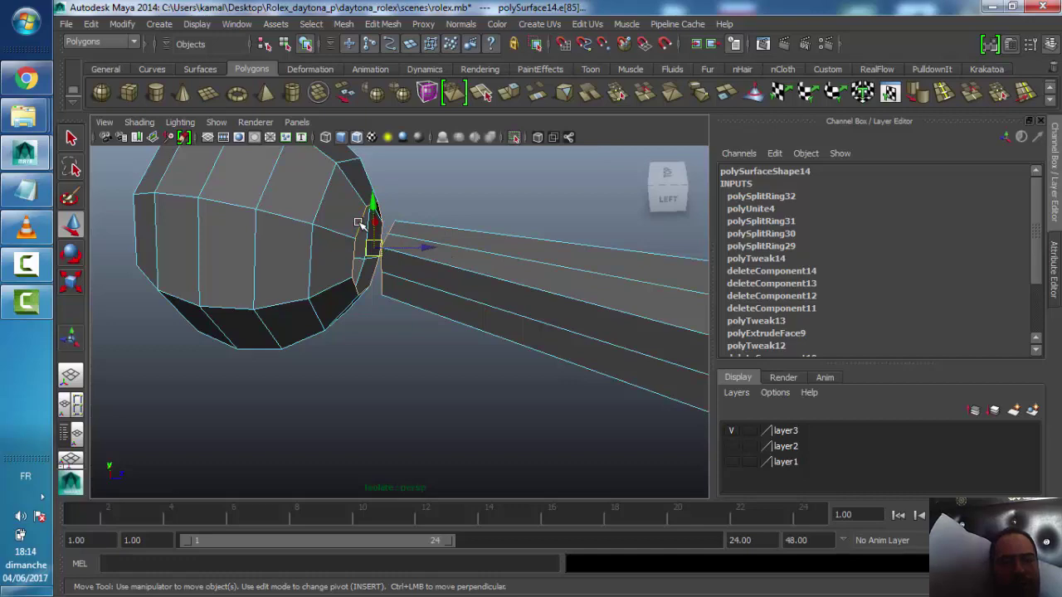
click(26, 227)
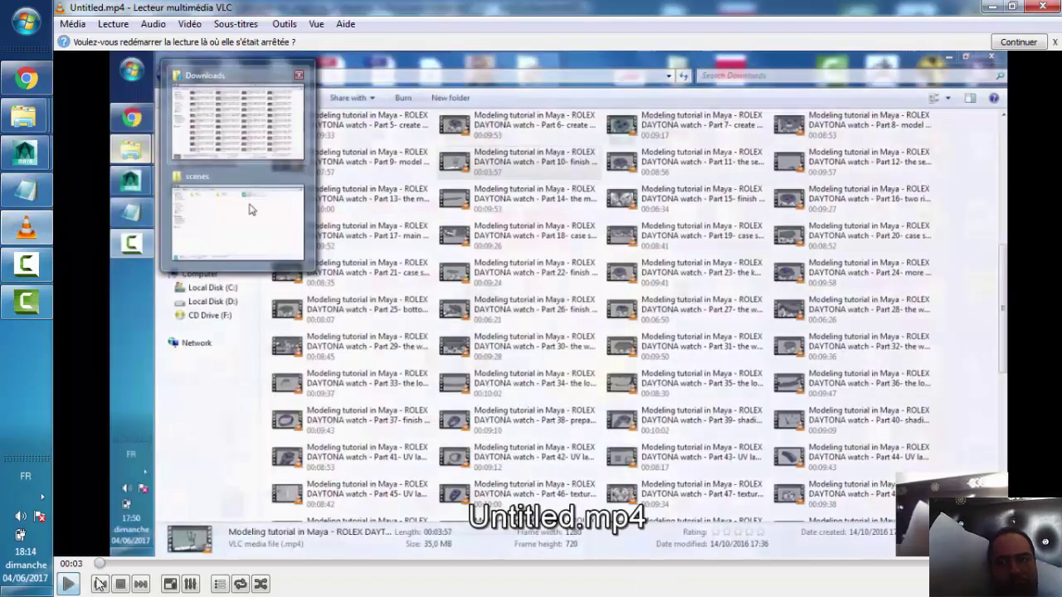
click(992, 7)
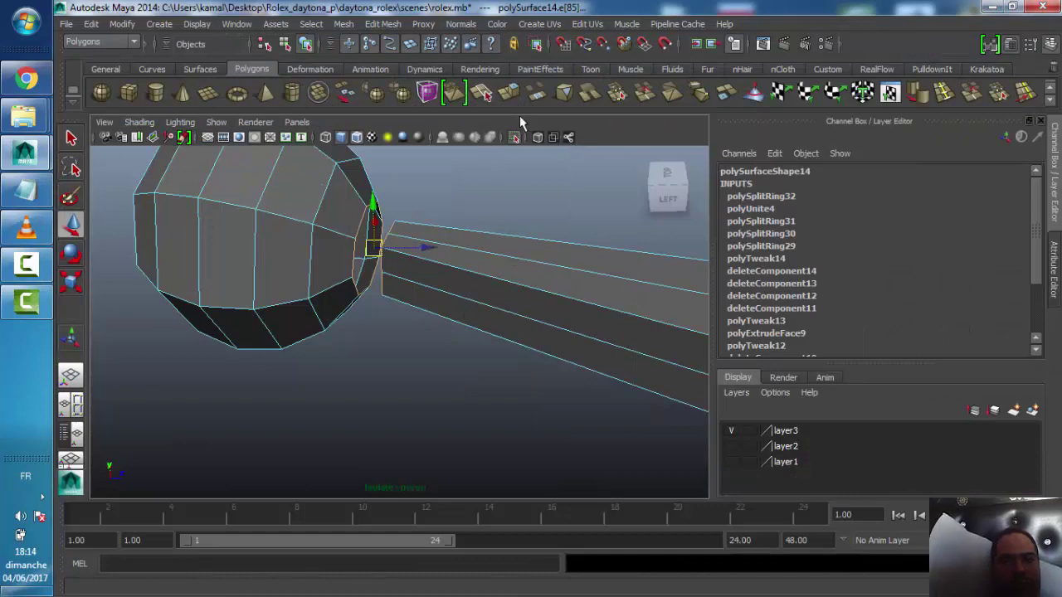
Bridge the first sphere to its bar with 3 divisions
click(381, 24)
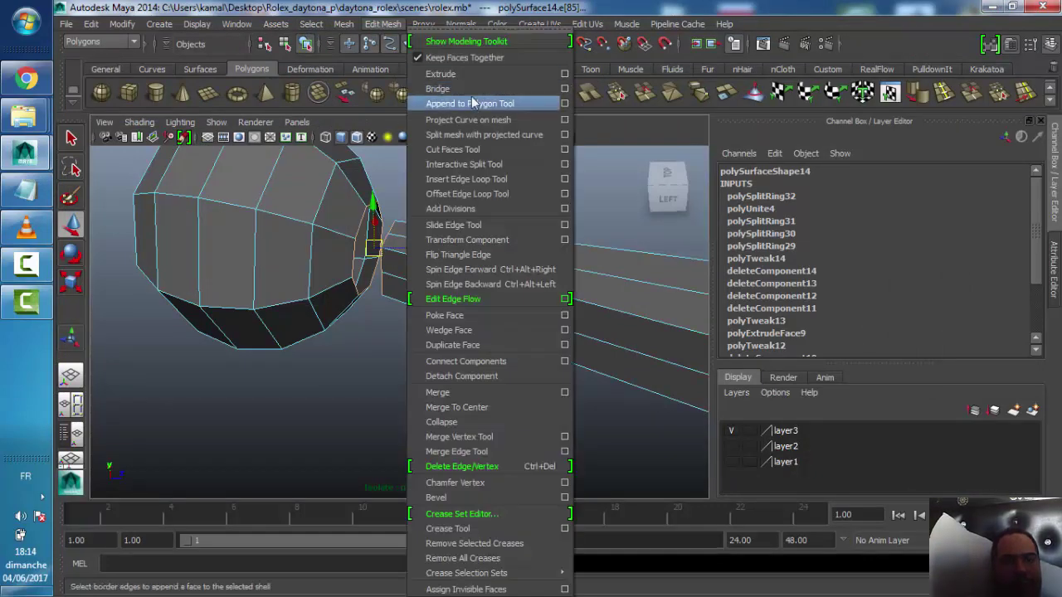
click(555, 86)
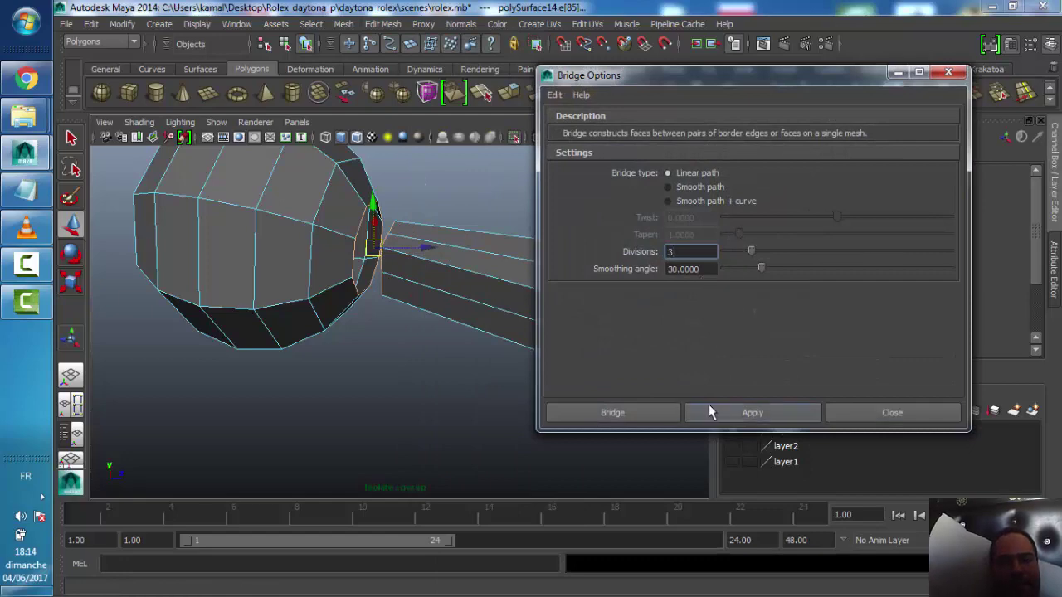
click(665, 420)
alt+drag(434, 277, 440, 285)
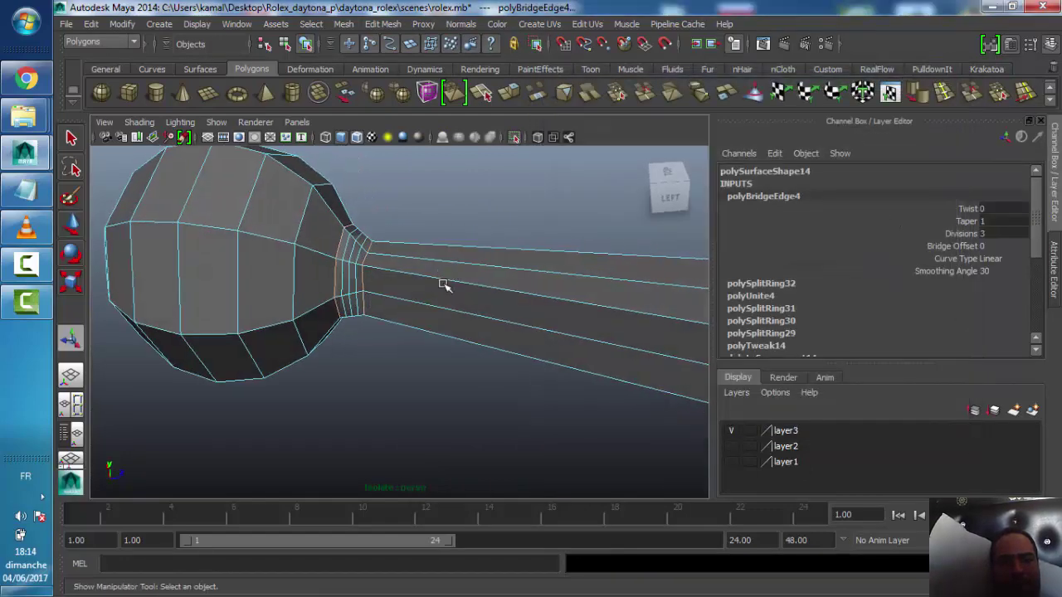
Insert an edge loop along the edge ring at the next bar's end
alt+drag(297, 293, 280, 311)
mouse_move(280, 311)
alt+middle_down()
mouse_move(310, 294)
mouse_move(320, 303)
alt+middle_up()
alt+right_drag(320, 304, 311, 308)
alt+drag(310, 308, 339, 315)
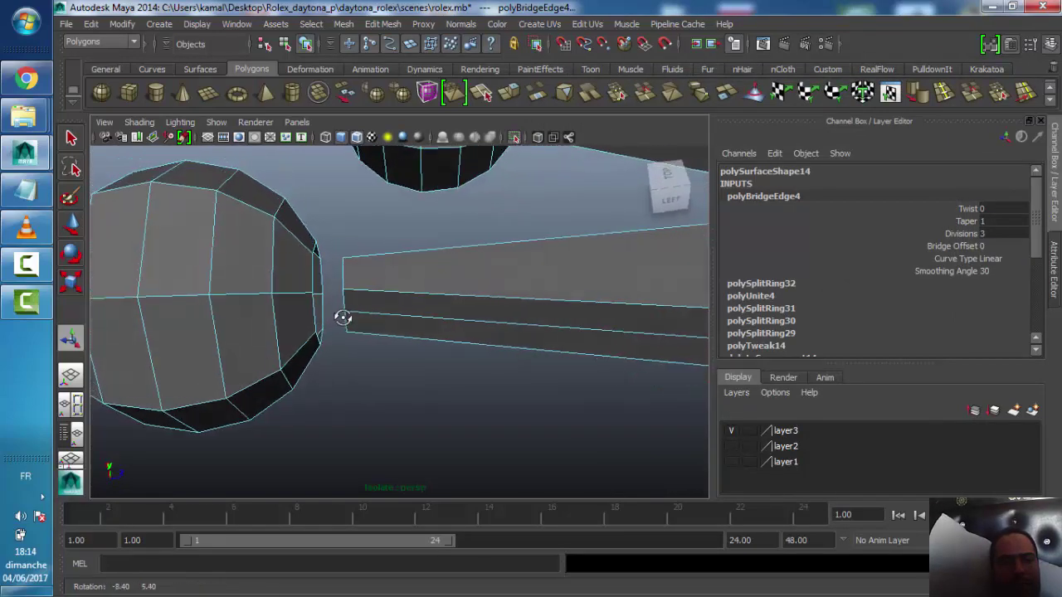
click(343, 272)
ctrl+right_click(344, 273)
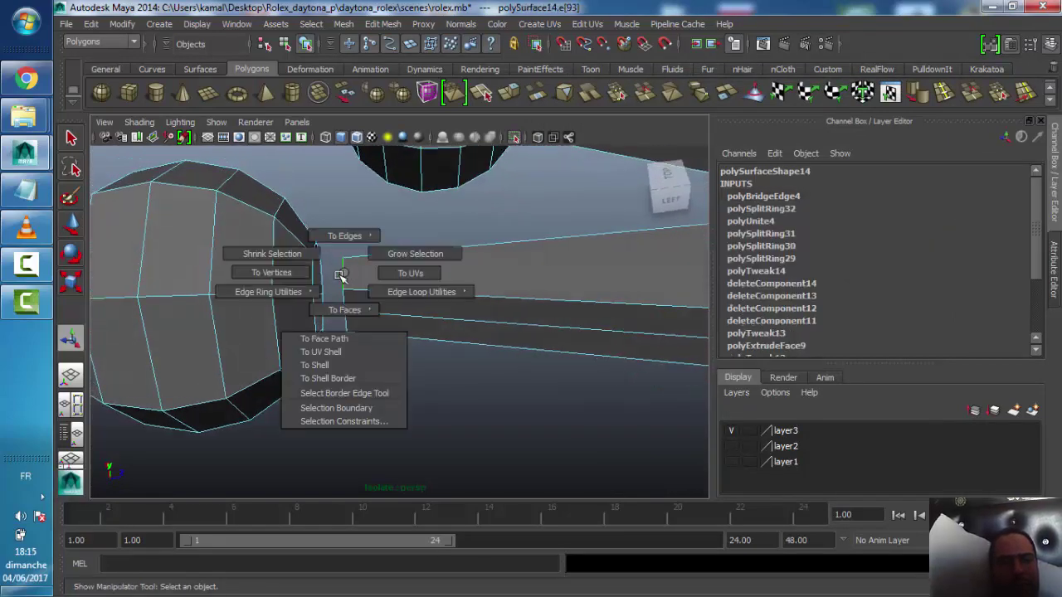
click(367, 305)
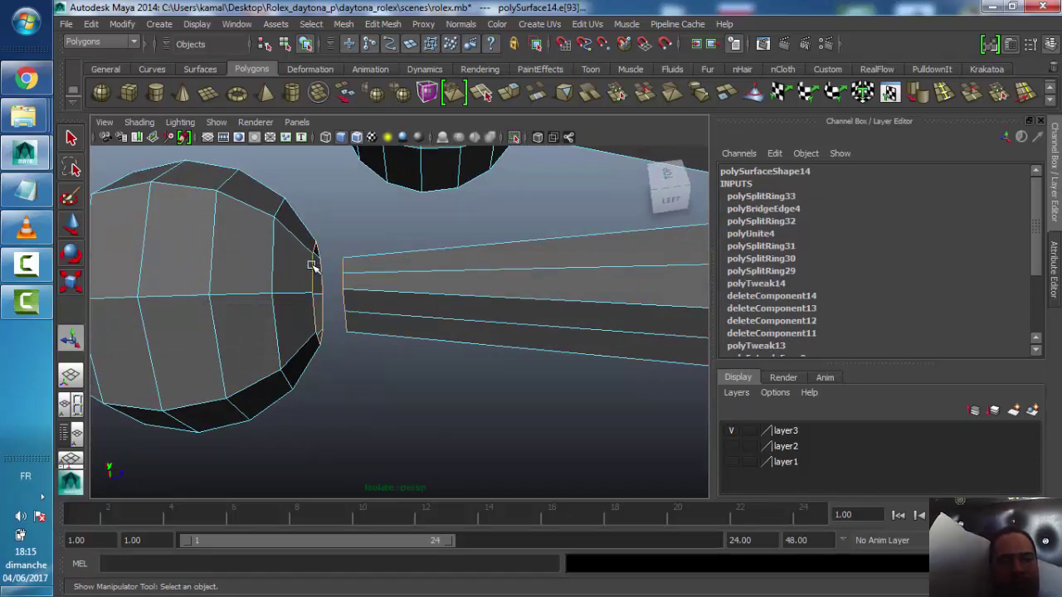
Bridge the second sphere to its bar
click(383, 24)
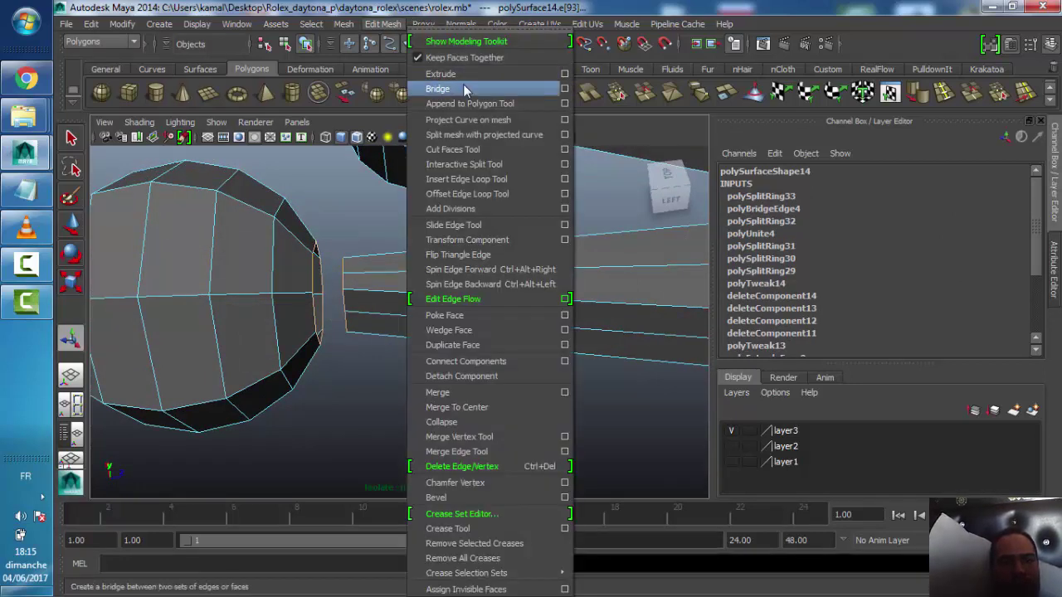
click(432, 88)
scroll(440, 364, down, 3)
scroll(415, 368, down, 3)
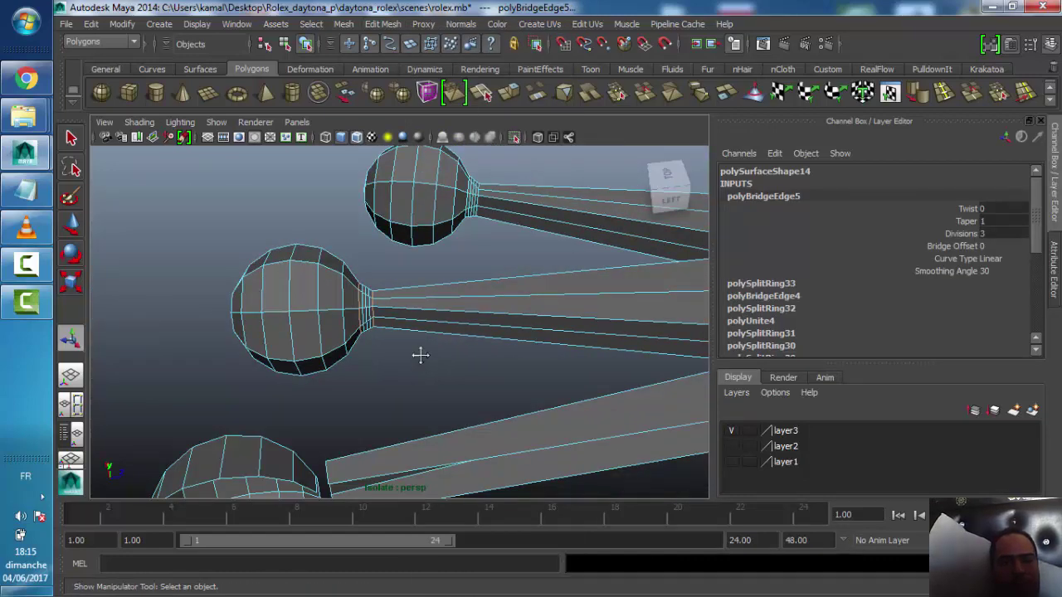
Bridge the third bar's end edge to its sphere with 3 divisions and frame the model
mouse_move(420, 355)
alt+mouse_down()
mouse_move(426, 324)
mouse_move(387, 336)
mouse_move(372, 363)
mouse_move(368, 346)
mouse_move(393, 328)
alt+mouse_up()
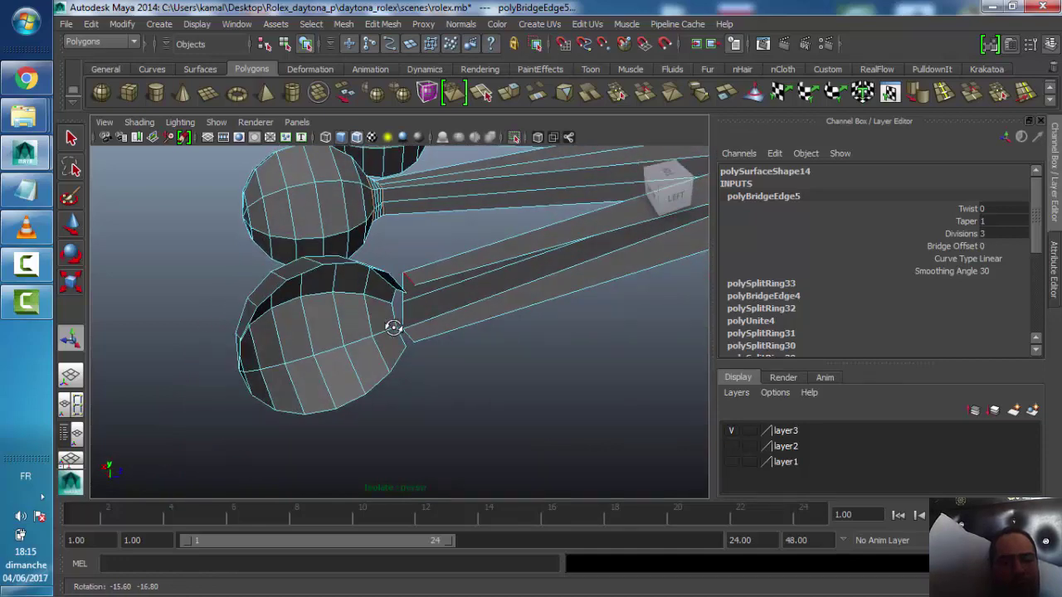
click(406, 277)
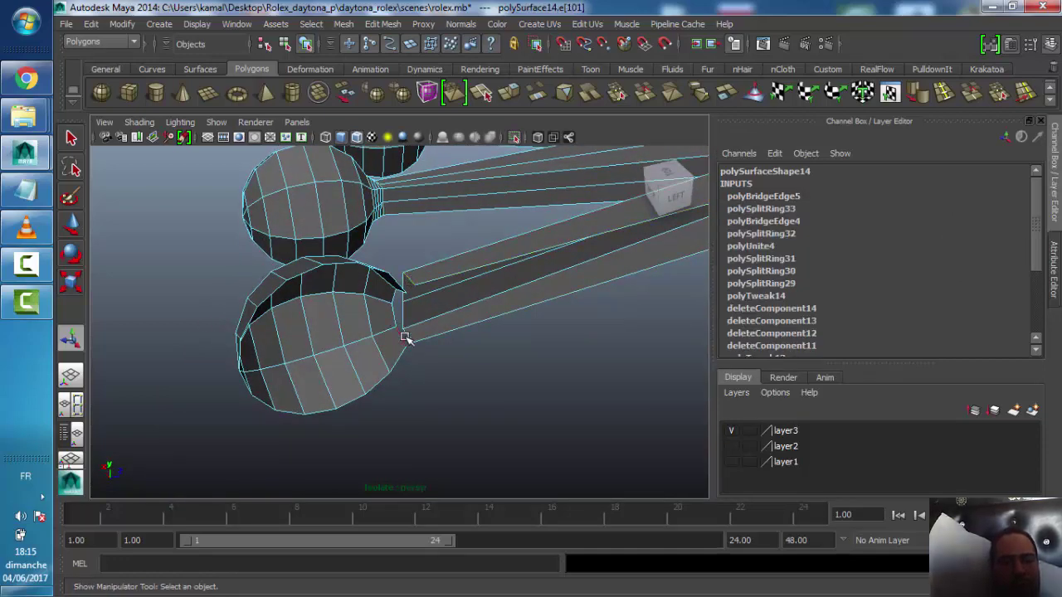
mouse_move(405, 319)
alt+mouse_down()
mouse_move(356, 297)
mouse_move(324, 298)
mouse_move(307, 282)
mouse_move(308, 315)
mouse_move(331, 339)
mouse_move(282, 290)
mouse_move(284, 265)
mouse_move(320, 303)
mouse_move(456, 230)
alt+mouse_up()
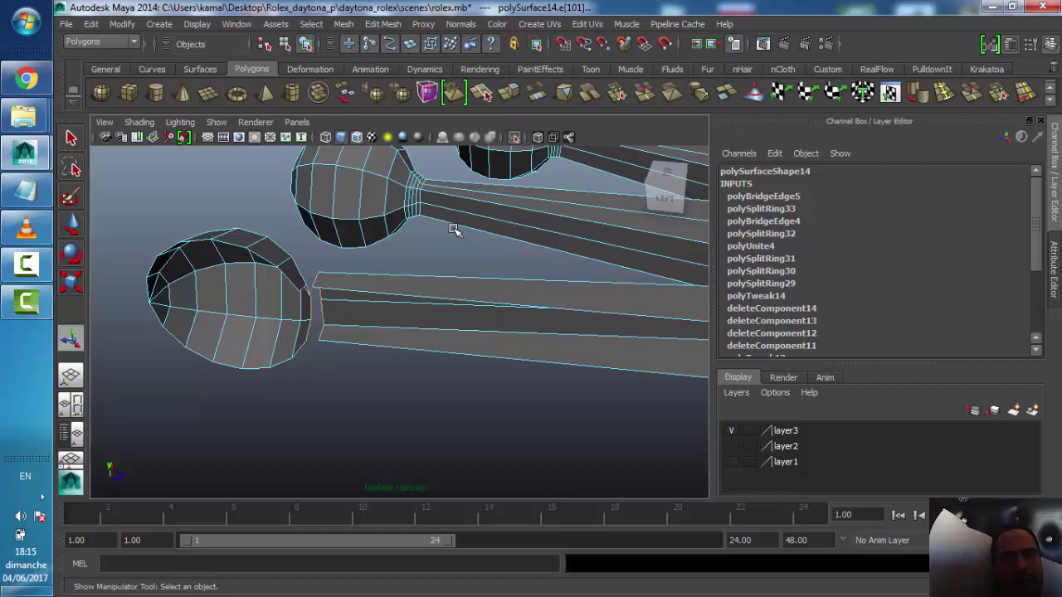
click(382, 23)
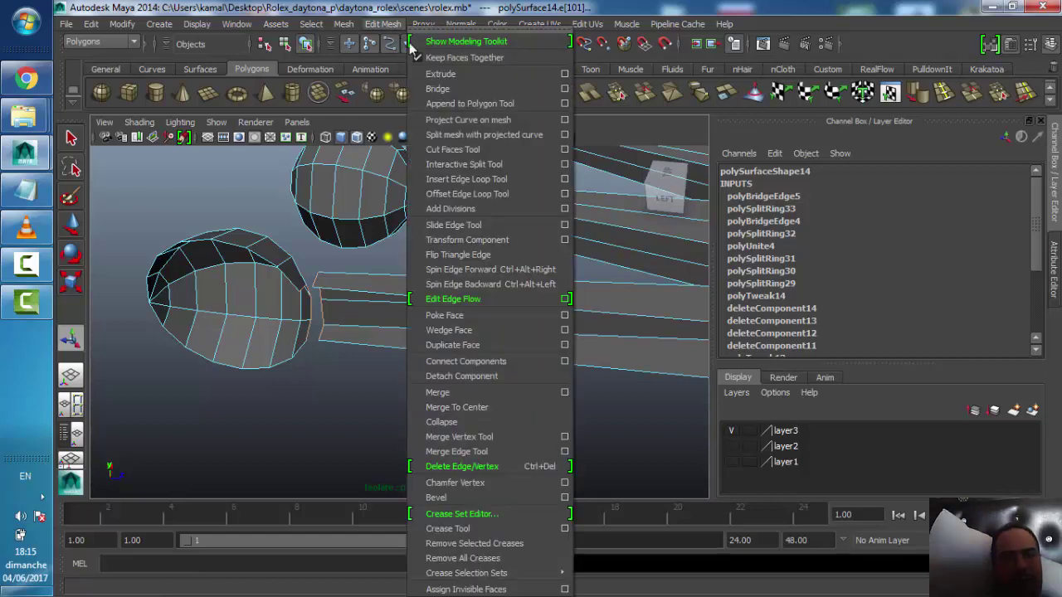
click(470, 89)
key(f)
alt+drag(357, 316, 439, 257)
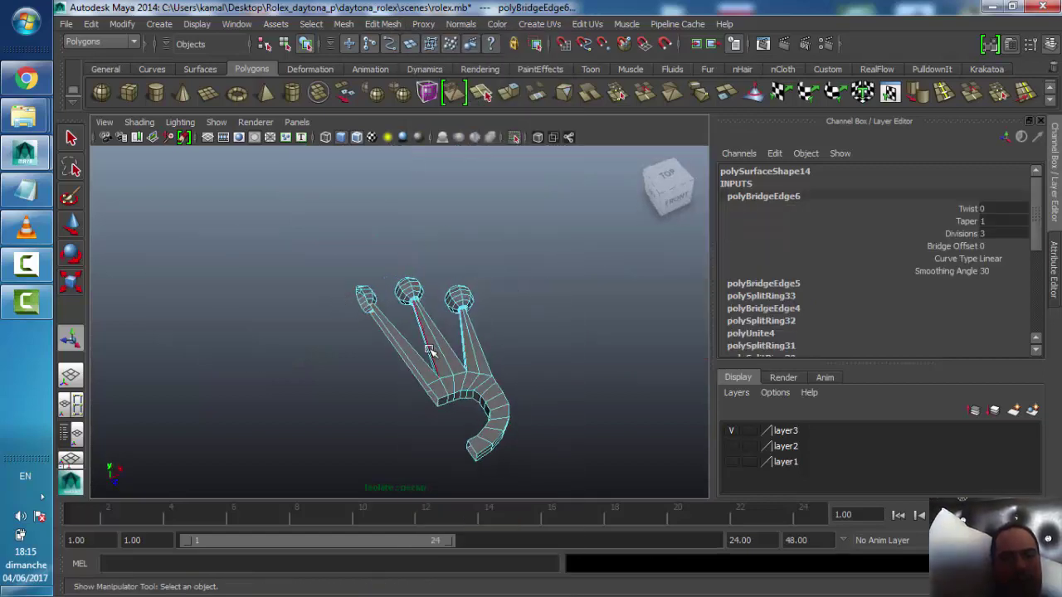
Select the crown hand in Object Mode and show the watch reference image behind it
right_drag(439, 257, 505, 235)
mouse_move(407, 338)
alt+mouse_down()
mouse_move(380, 297)
mouse_move(356, 330)
mouse_move(379, 299)
mouse_move(382, 321)
mouse_move(399, 296)
mouse_move(407, 322)
mouse_move(415, 311)
alt+mouse_up()
click(398, 297)
click(512, 135)
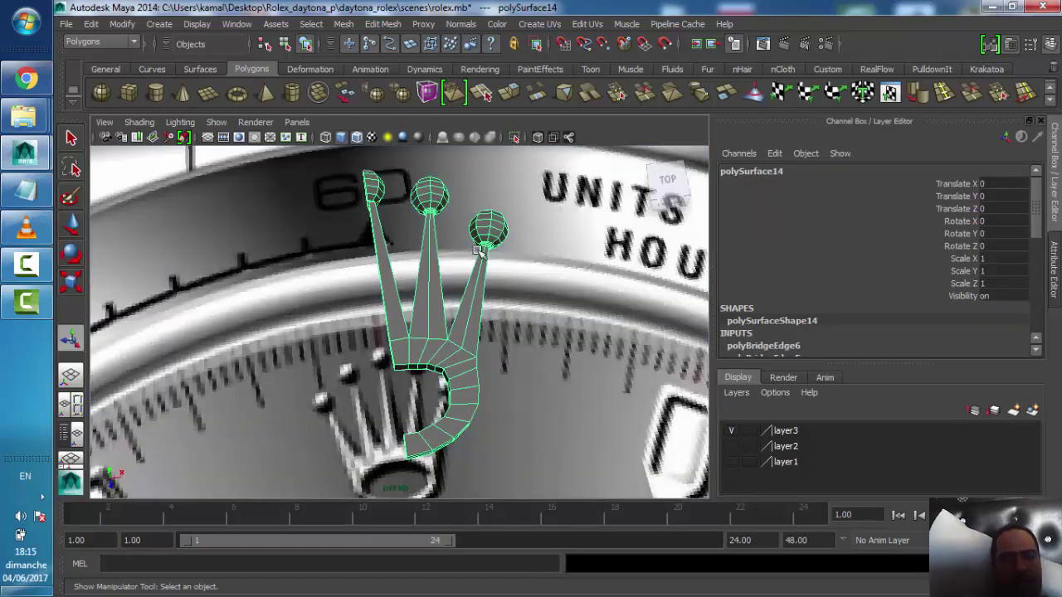
alt+drag(410, 264, 114, 264)
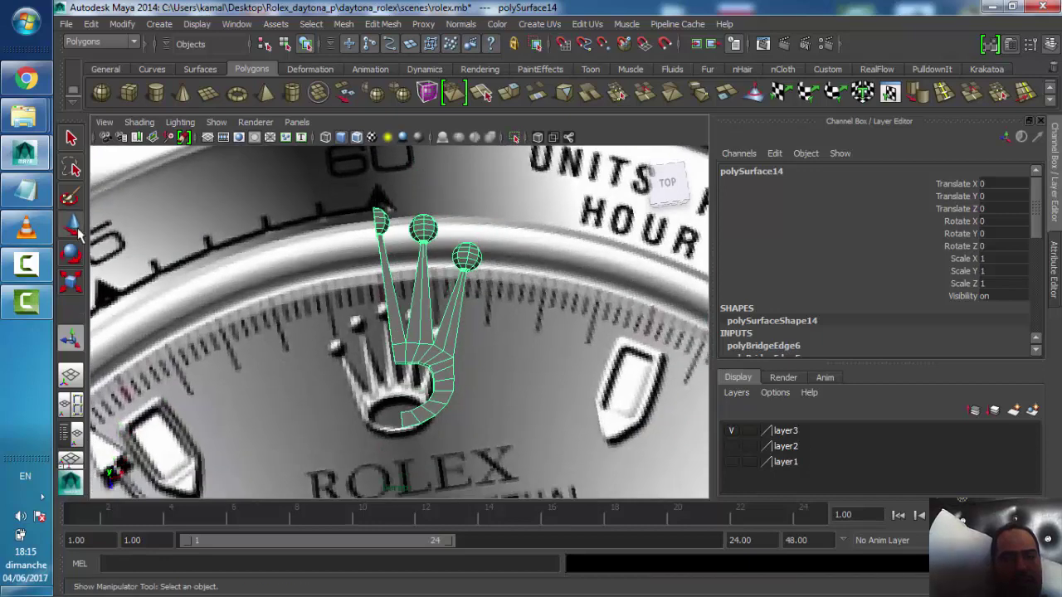
Center the model's pivot and switch to the four-view layout
click(167, 25)
mouse_move(122, 24)
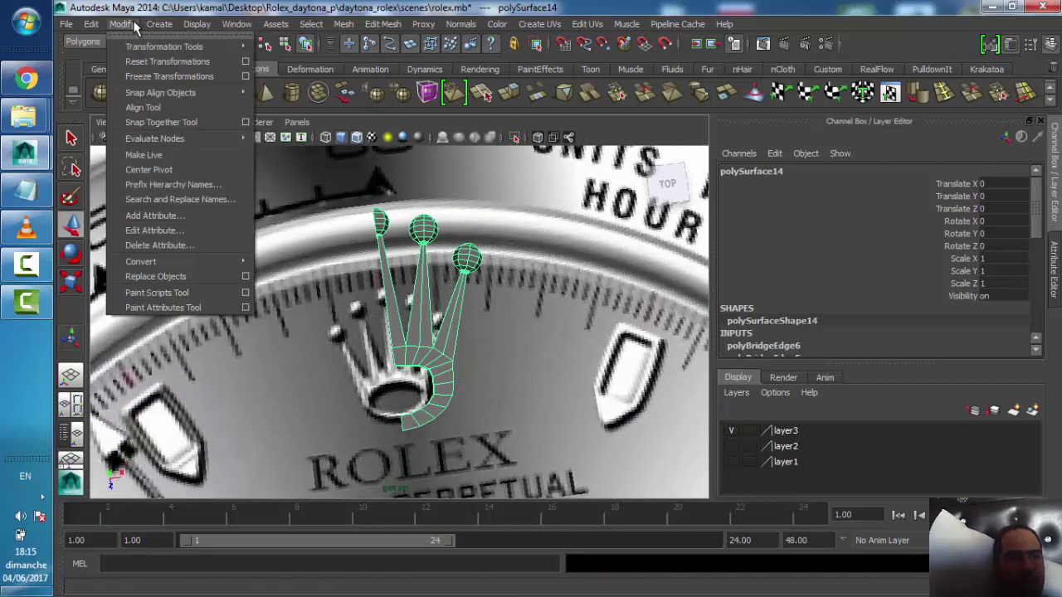
click(149, 169)
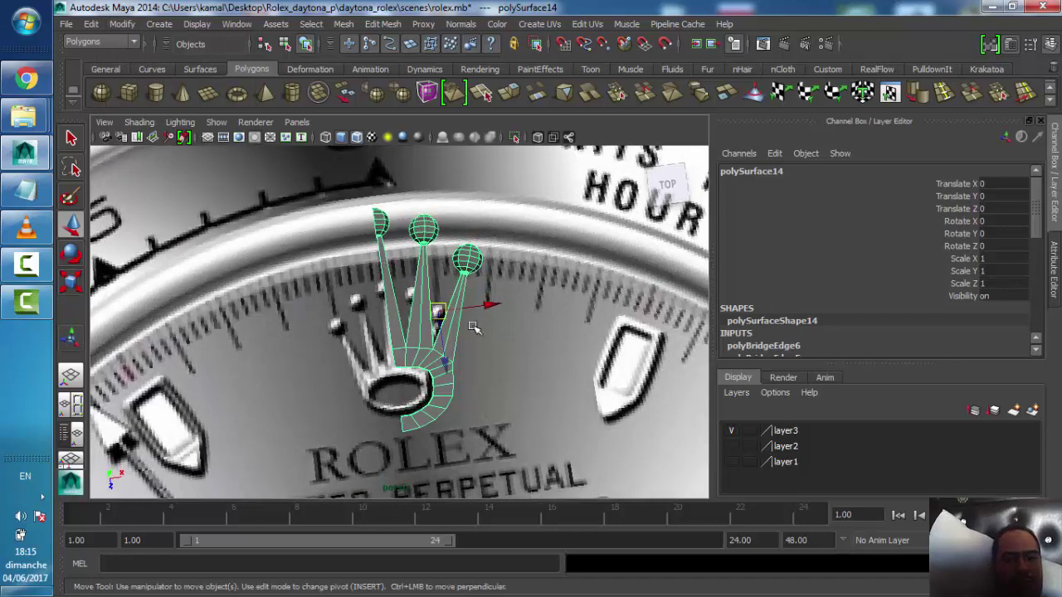
key(space)
key(space)
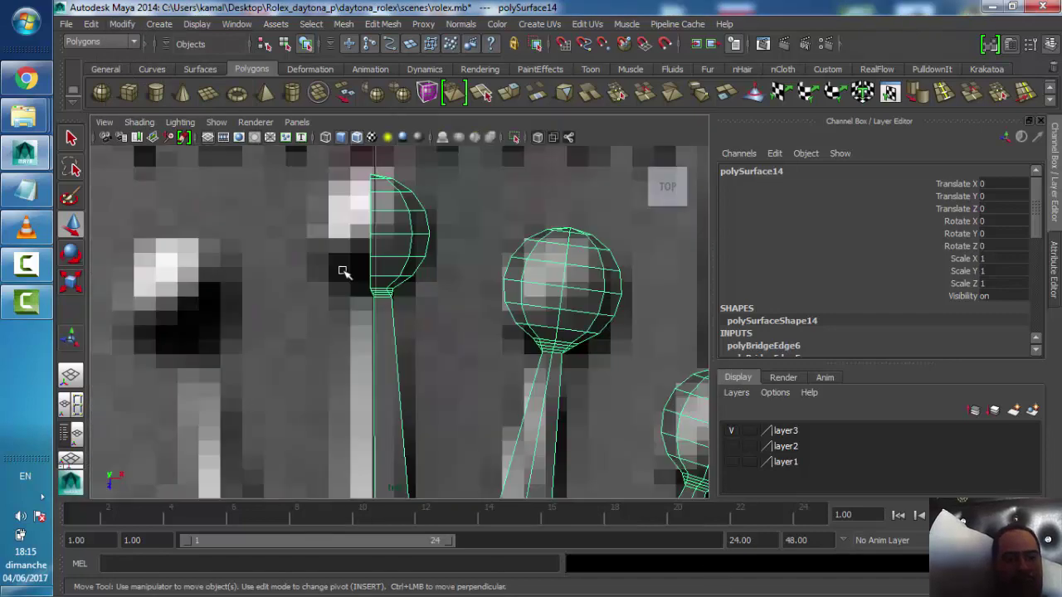
Move the prong's column of seam vertices onto the centre line in the top view
key(f)
scroll(407, 323, up, 2)
scroll(394, 298, up, 3)
scroll(386, 278, up, 3)
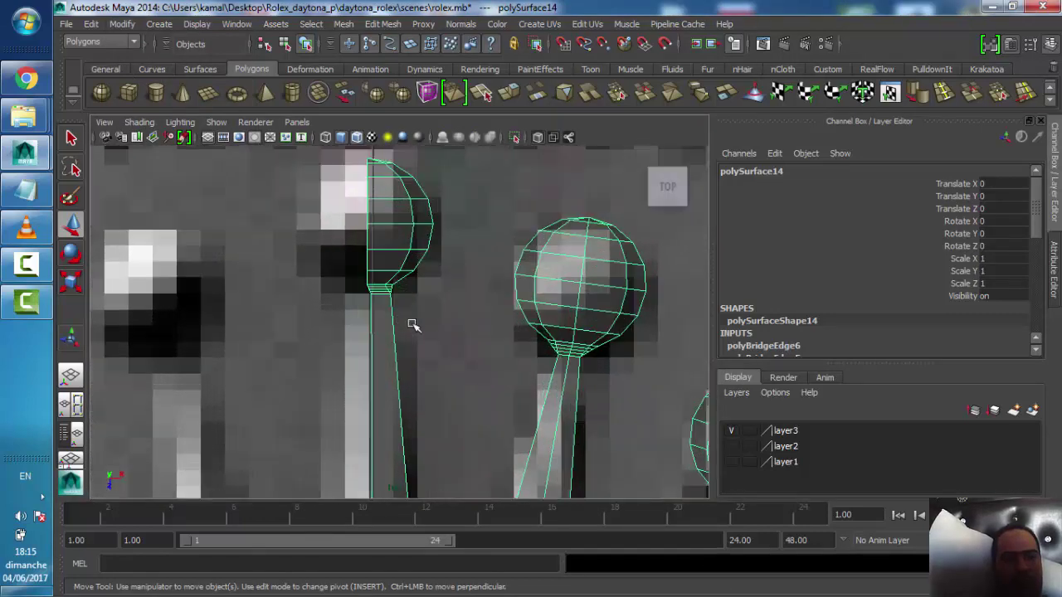
scroll(380, 267, up, 2)
scroll(380, 267, down, 3)
scroll(379, 248, down, 2)
scroll(379, 244, down, 2)
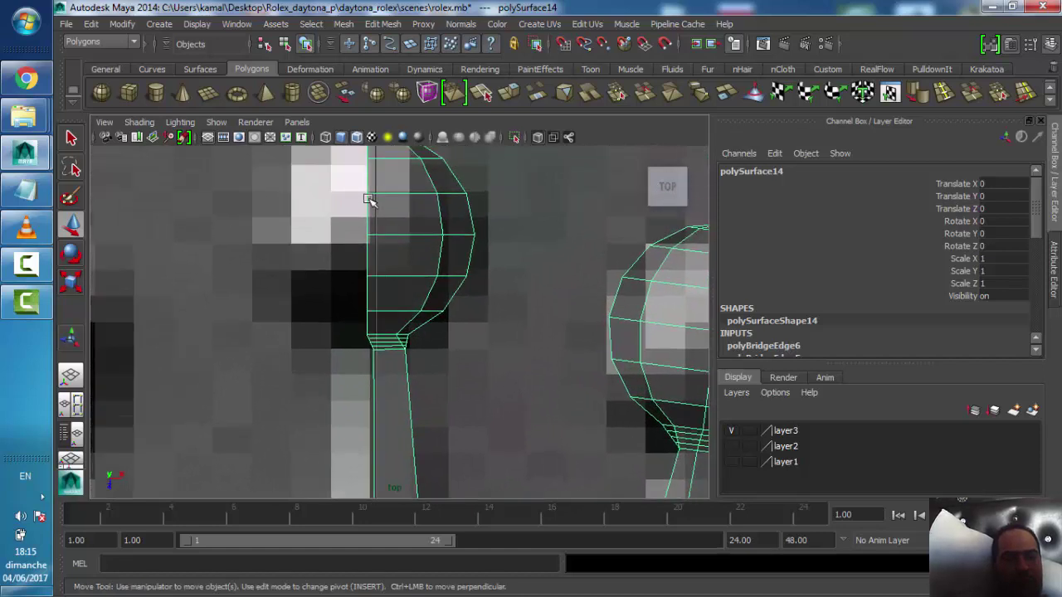
right_drag(368, 196, 337, 196)
scroll(373, 166, up, 2)
scroll(376, 151, up, 1)
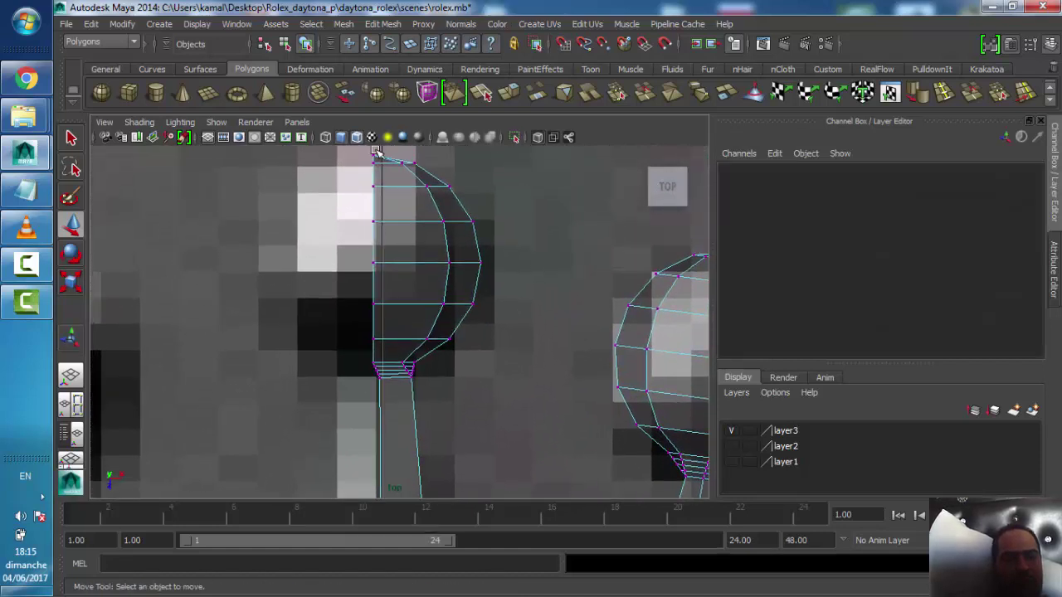
drag(347, 365, 352, 362)
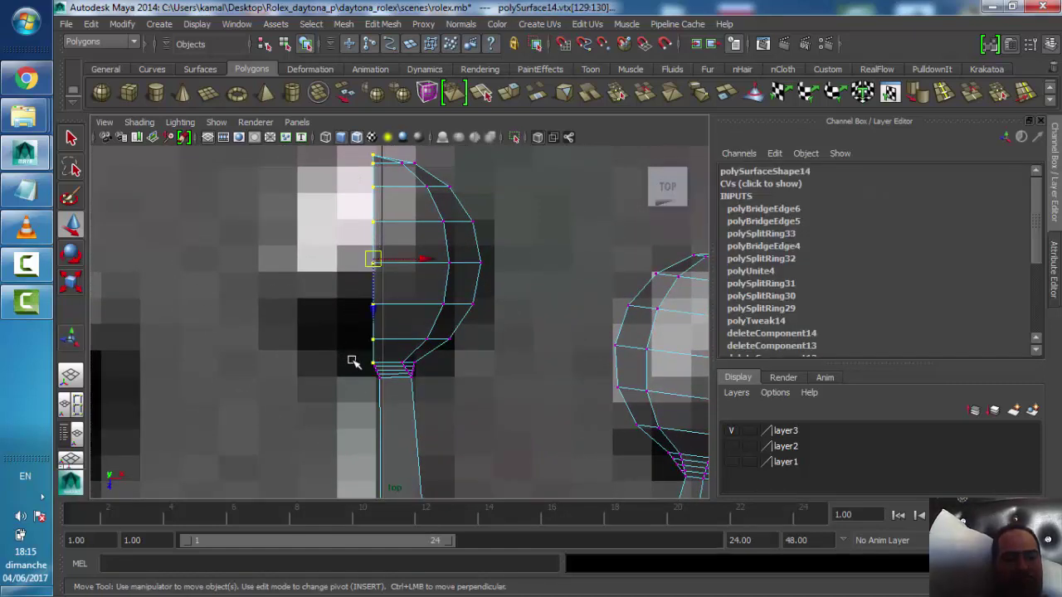
drag(429, 260, 437, 261)
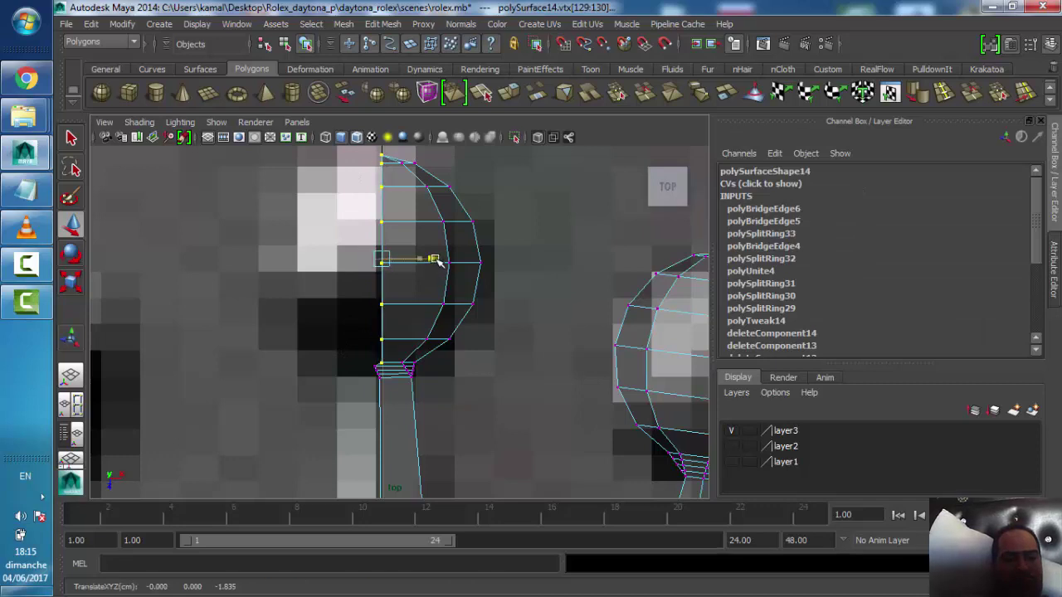
Align the lower neck ring's seam vertices one by one to the centre line
scroll(419, 332, up, 2)
scroll(381, 331, up, 3)
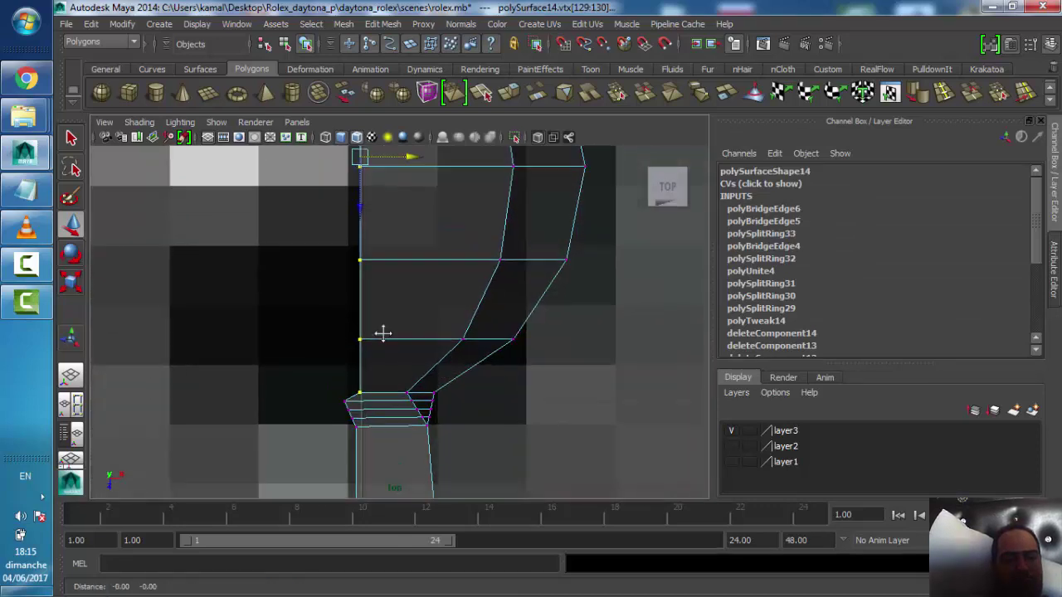
scroll(363, 324, up, 3)
scroll(345, 348, up, 1)
alt+middle_drag(343, 352, 343, 305)
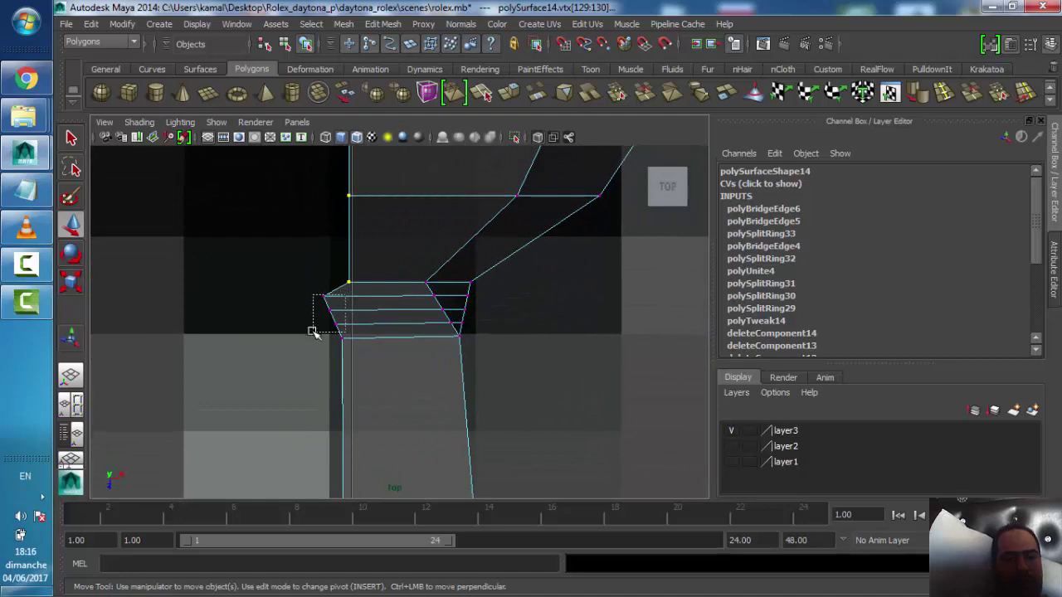
drag(312, 332, 313, 333)
drag(383, 310, 404, 311)
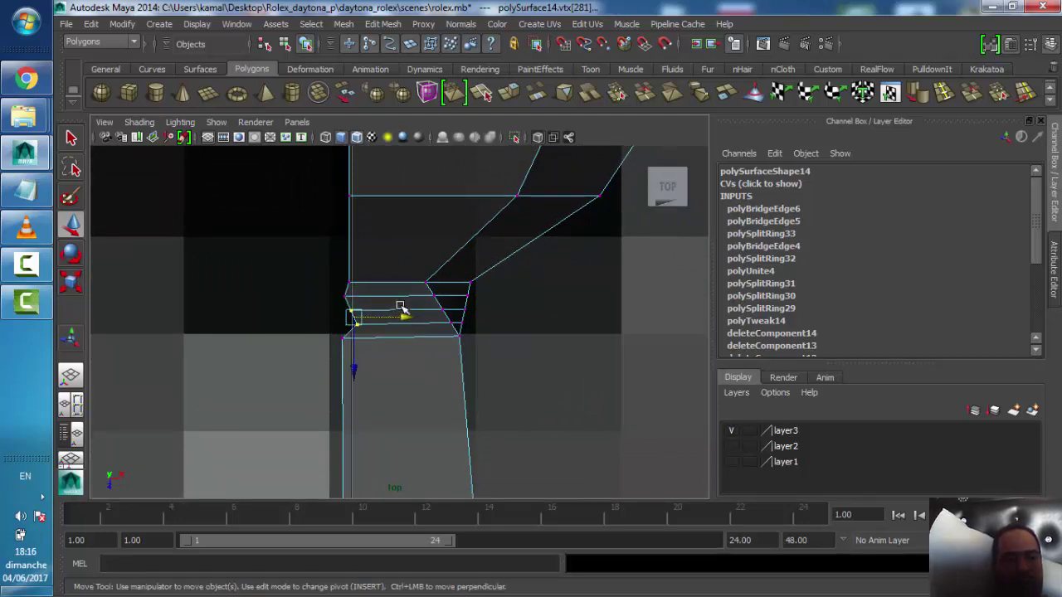
drag(409, 320, 404, 320)
click(366, 355)
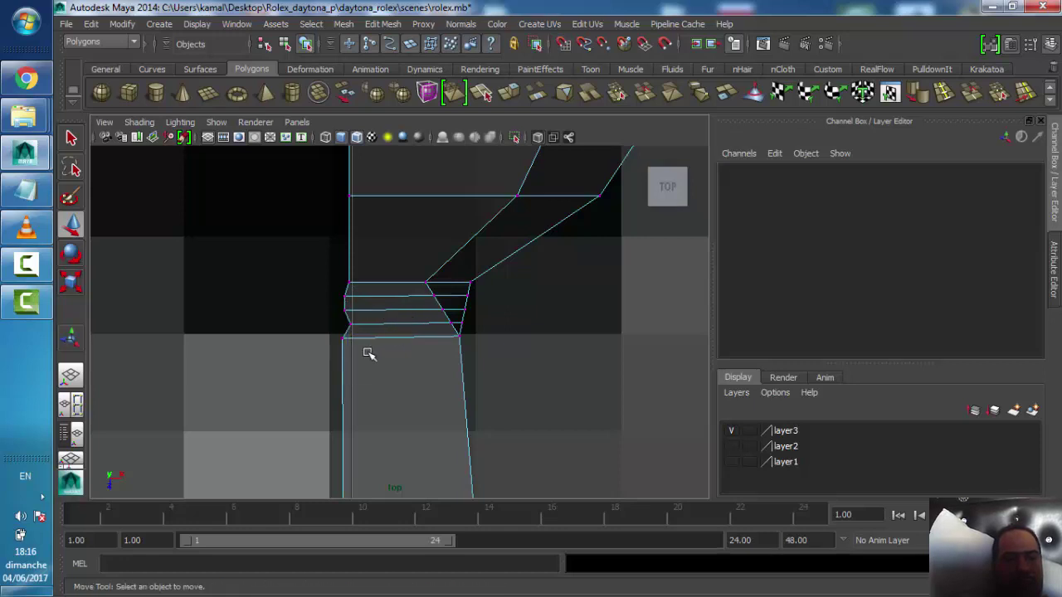
click(345, 336)
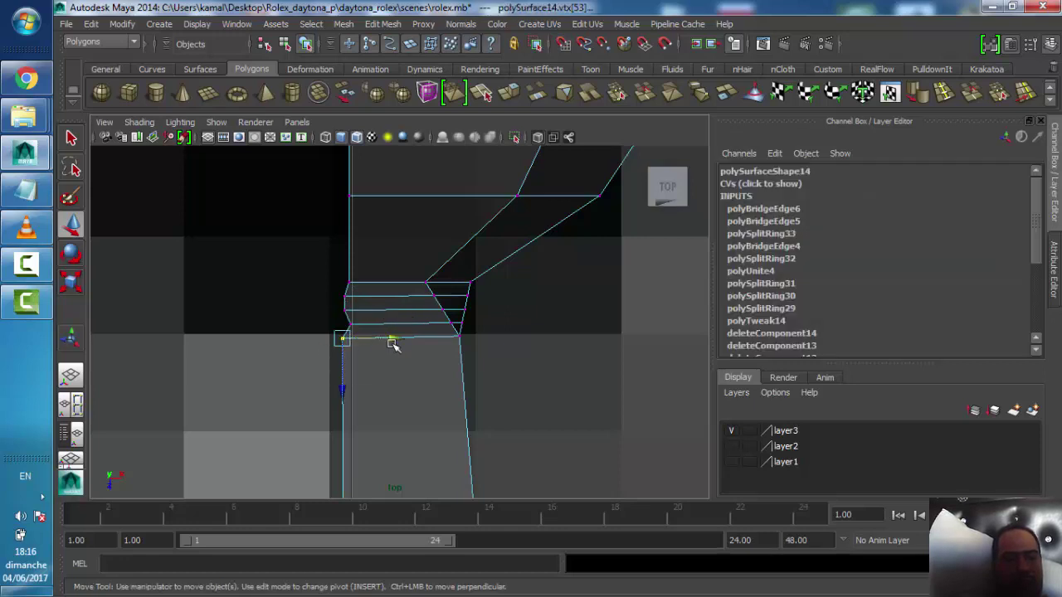
click(346, 301)
drag(393, 309, 405, 306)
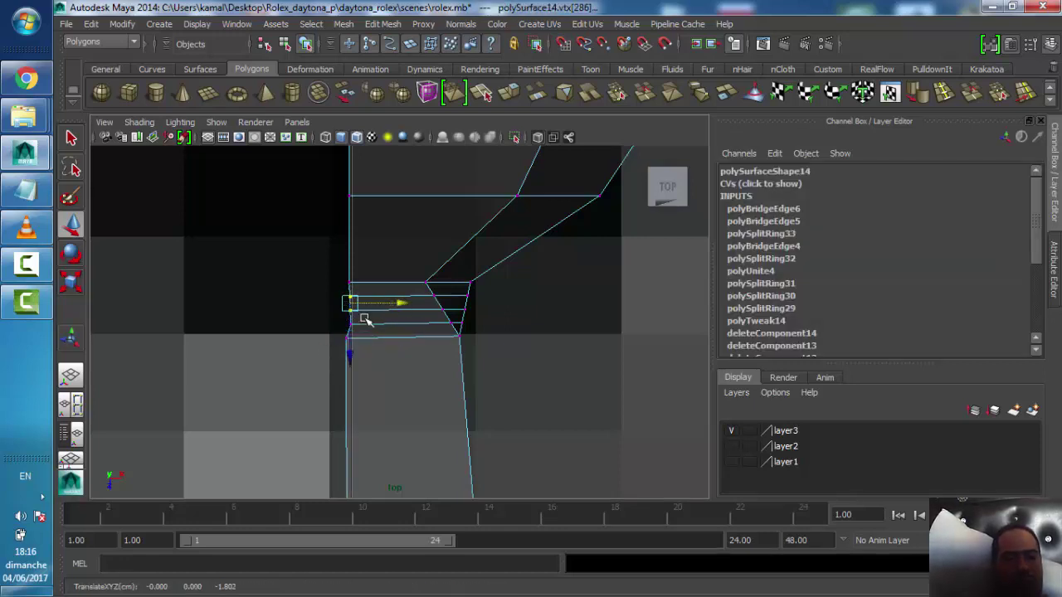
click(350, 325)
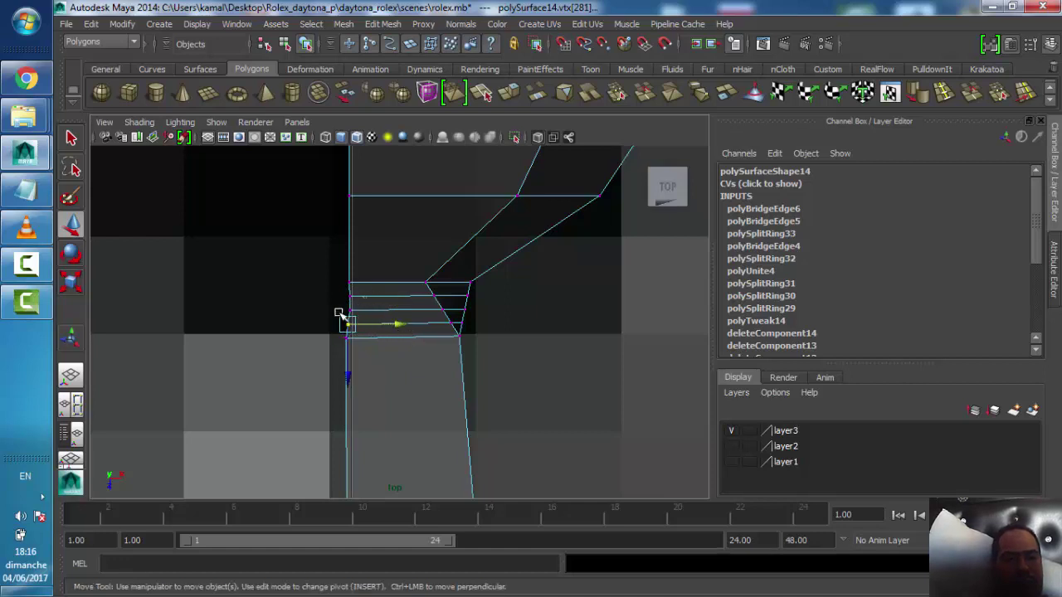
drag(408, 306, 405, 306)
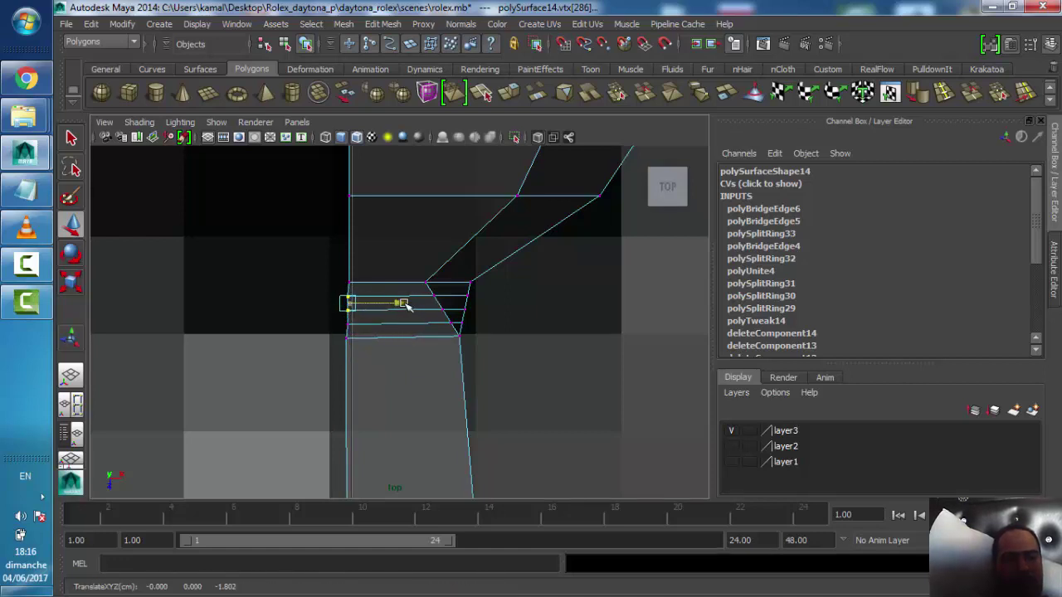
key(f)
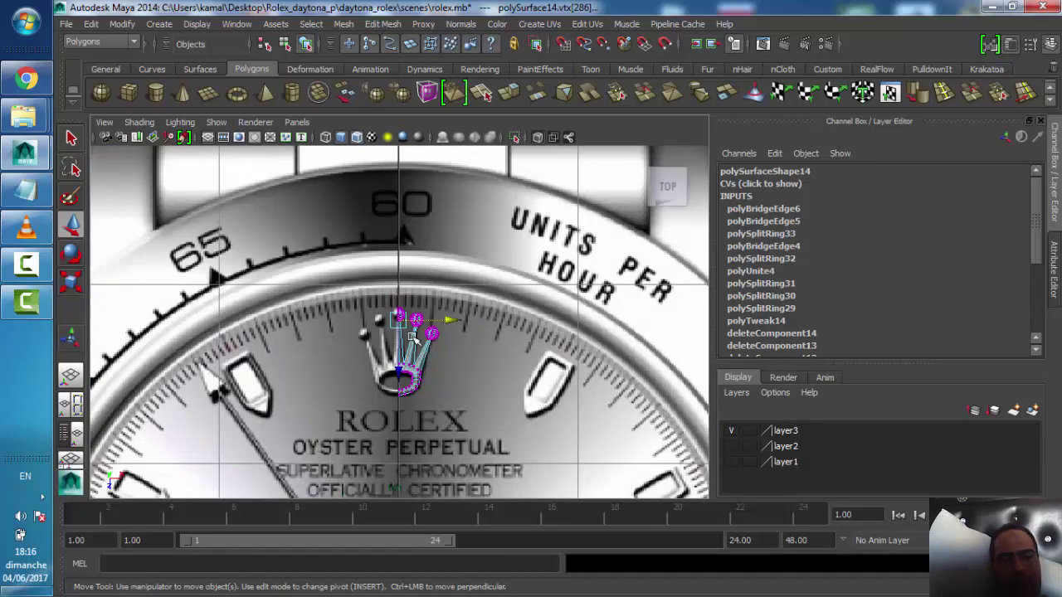
Return to Object Mode and select the crown half mesh
right_click(413, 255)
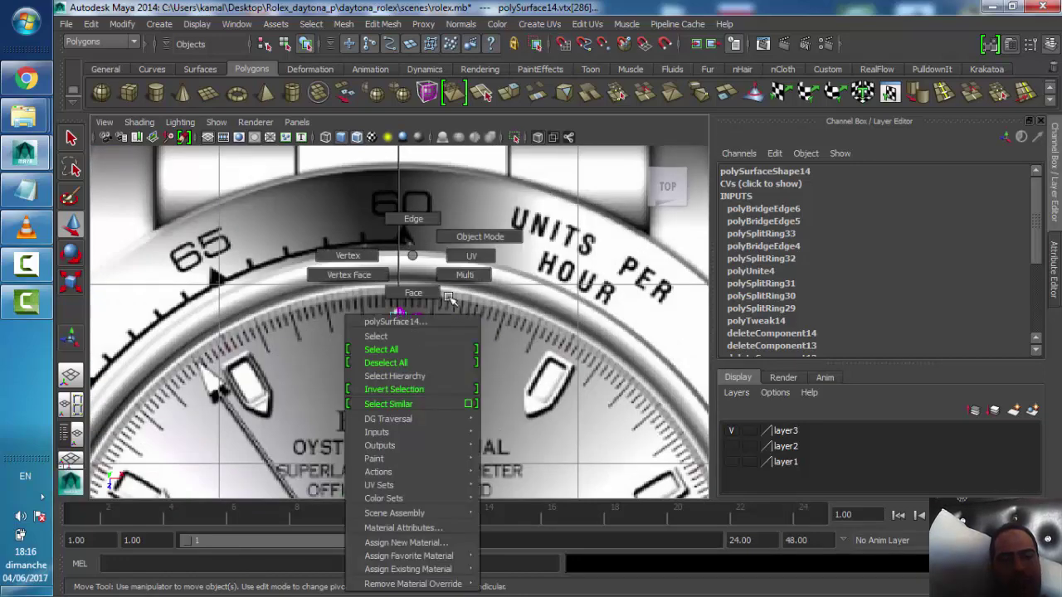
click(464, 238)
scroll(398, 340, up, 10)
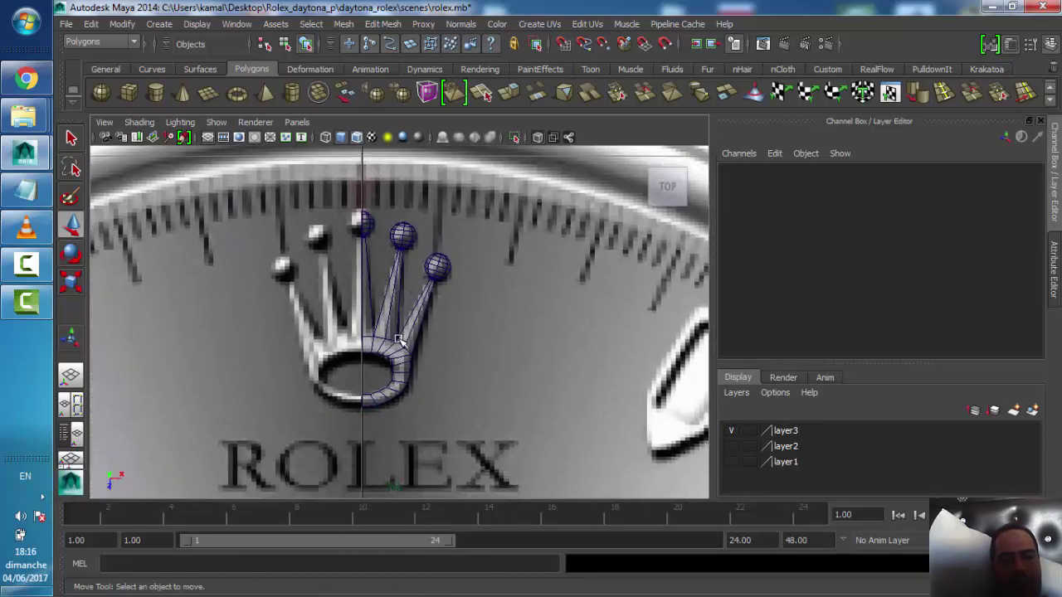
scroll(398, 340, up, 2)
click(373, 279)
alt+middle_drag(373, 308, 394, 321)
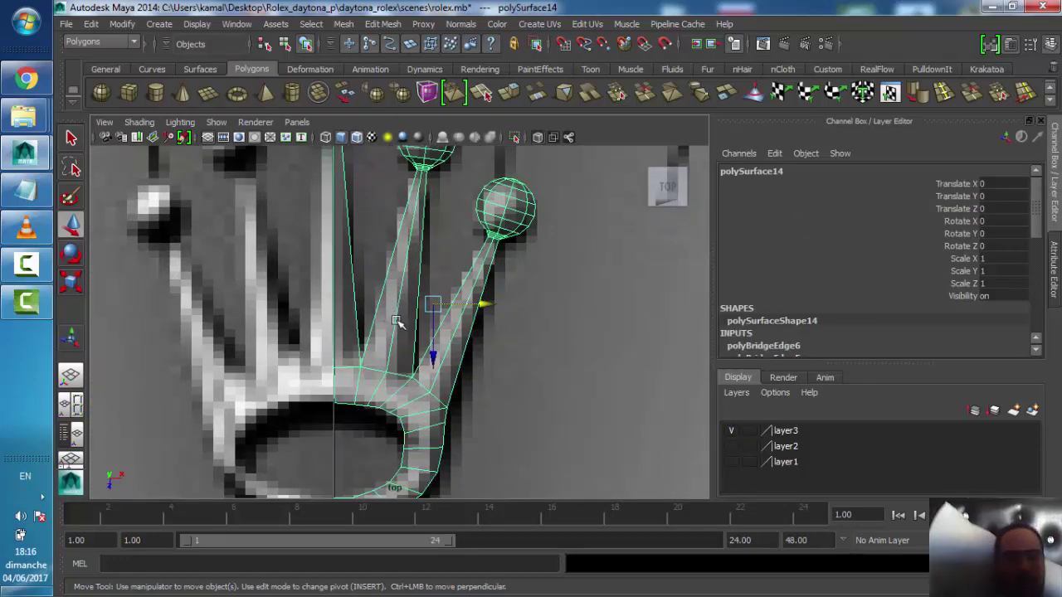
Duplicate the crown half mesh and start scaling the copy along X
key(g)
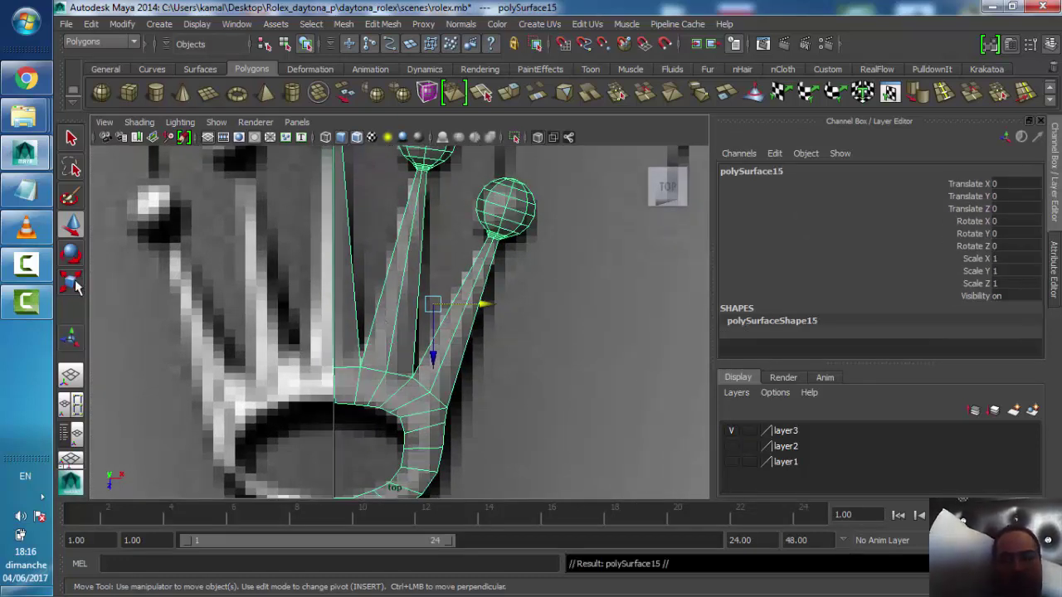
click(73, 282)
mouse_move(501, 304)
mouse_down()
mouse_move(409, 304)
mouse_move(428, 304)
mouse_up()
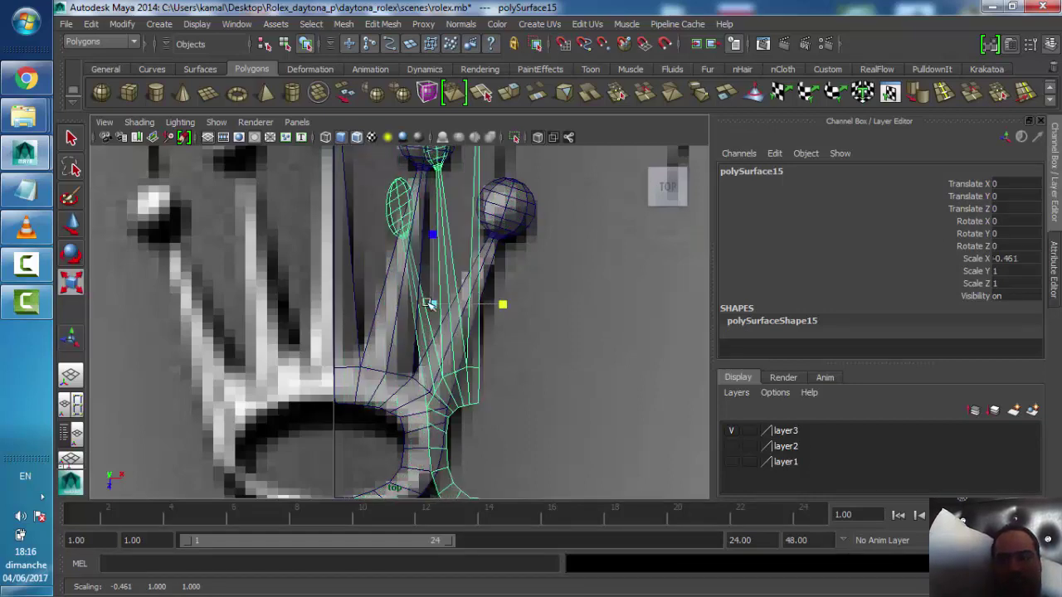
Enter -1 as the copy's Scale X in the Channel Box to mirror it
double_click(1018, 259)
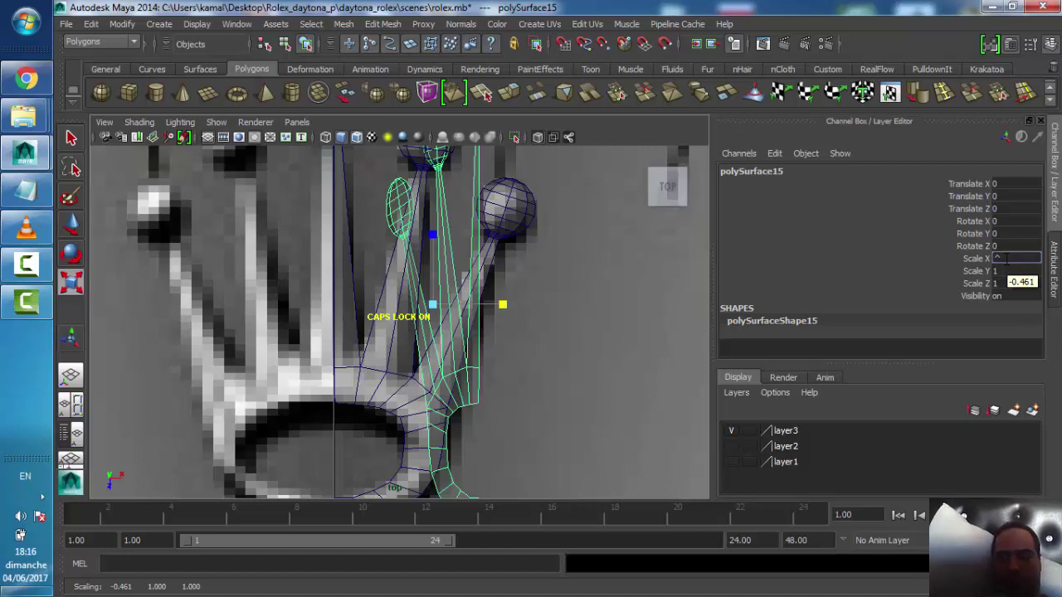
text(6)
key(Caps_Lock)
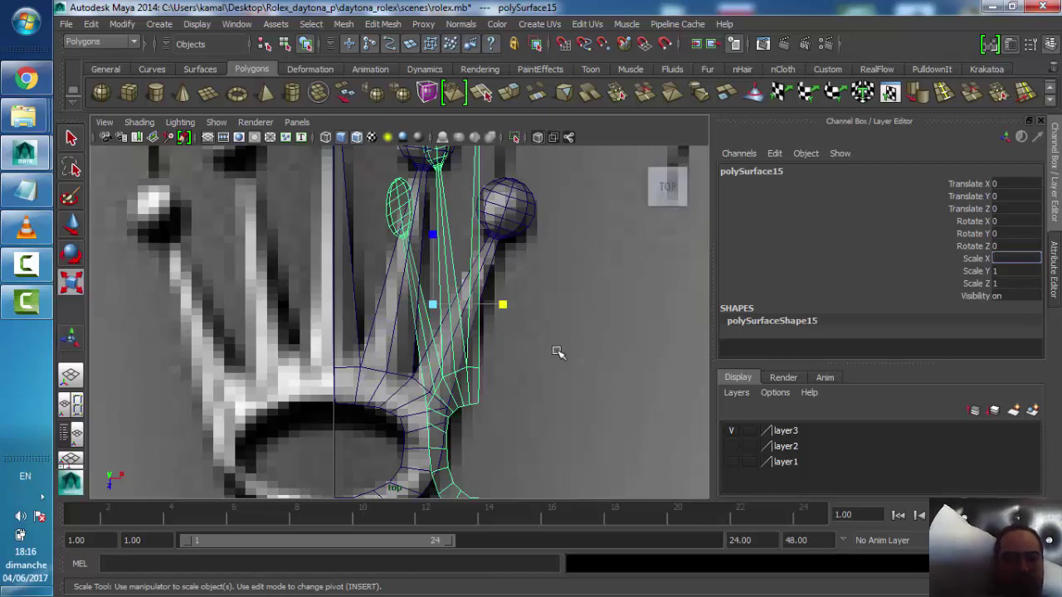
click(25, 476)
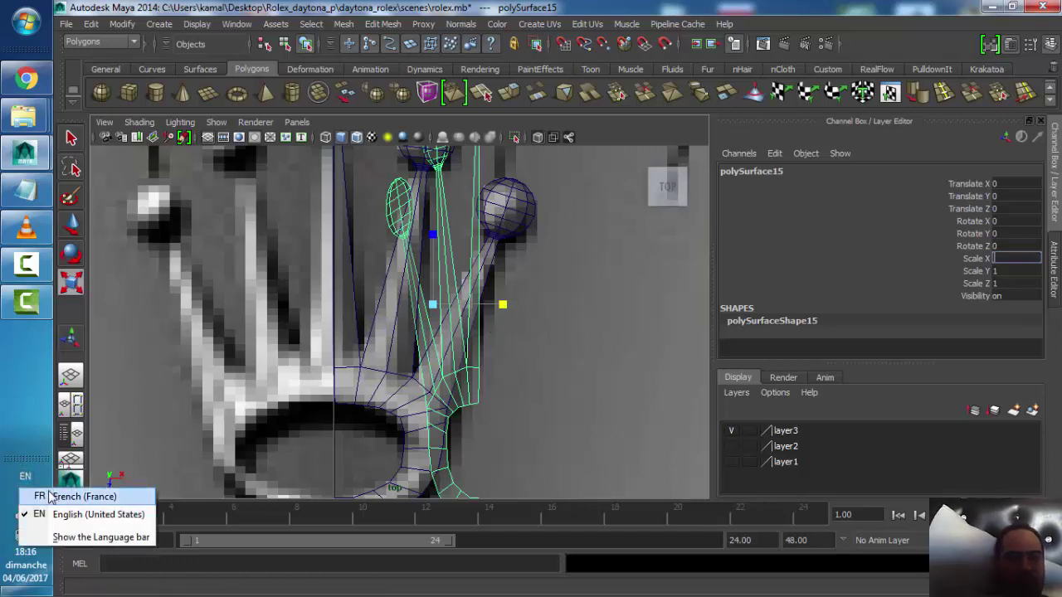
click(49, 495)
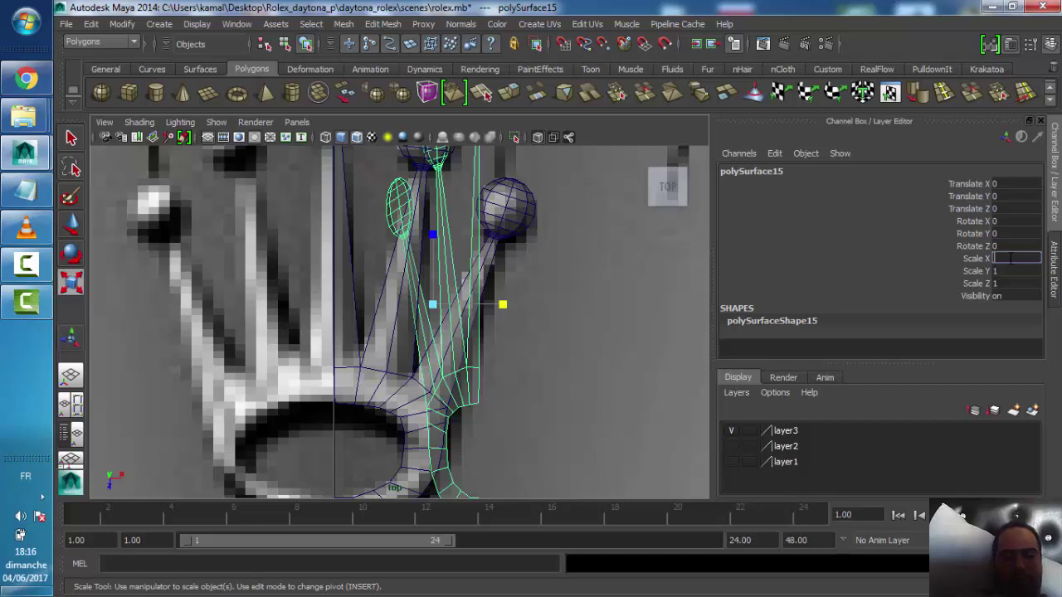
text(-1)
key(Return)
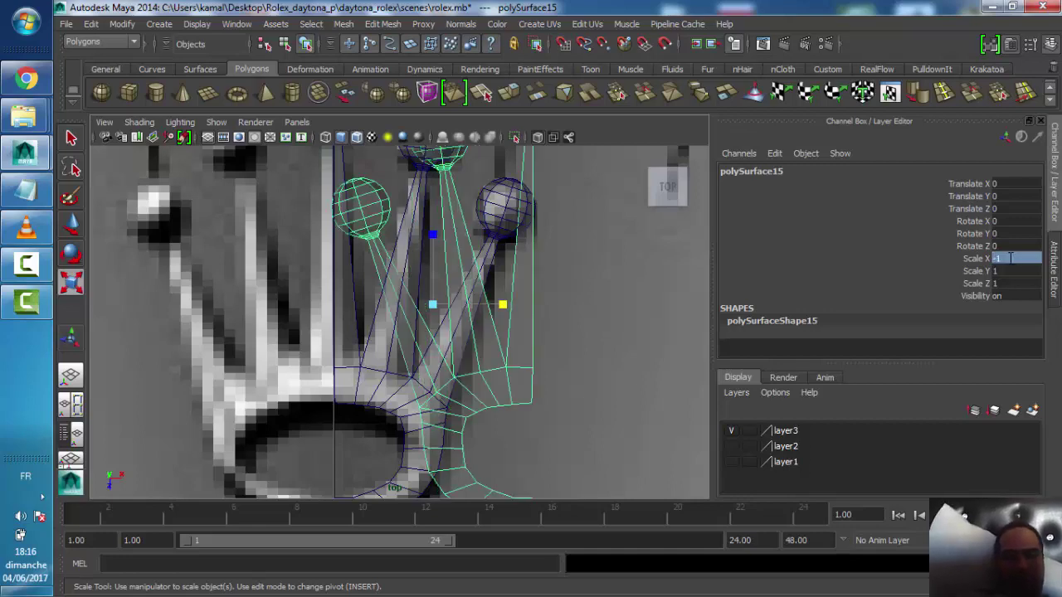
scroll(423, 334, down, 3)
key(w)
scroll(423, 335, down, 5)
Slide the mirrored crown half left along X toward the original half's centre seam
scroll(423, 334, down, 3)
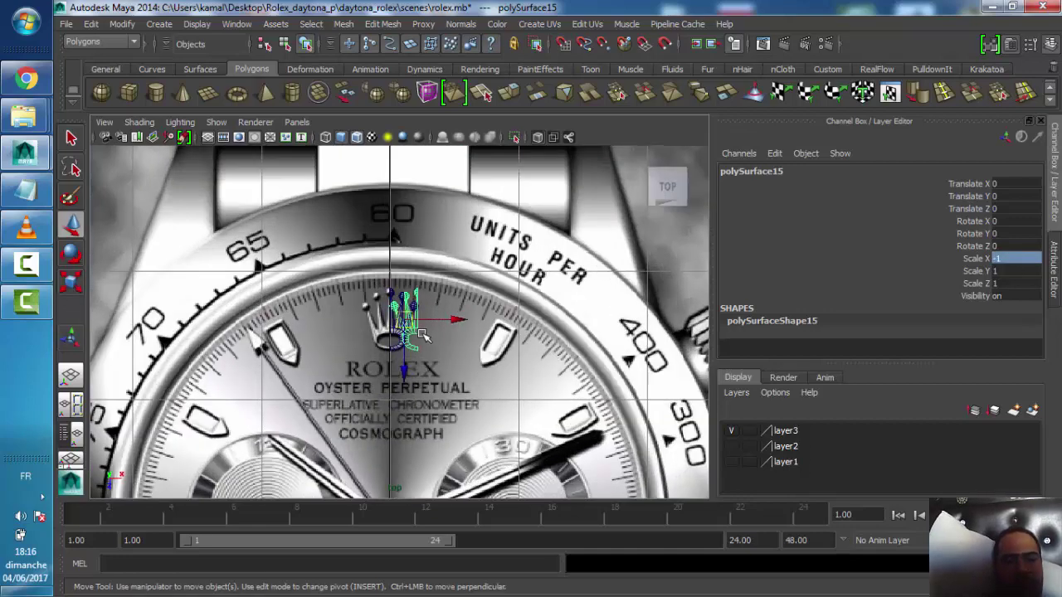
scroll(423, 334, up, 5)
drag(449, 311, 378, 307)
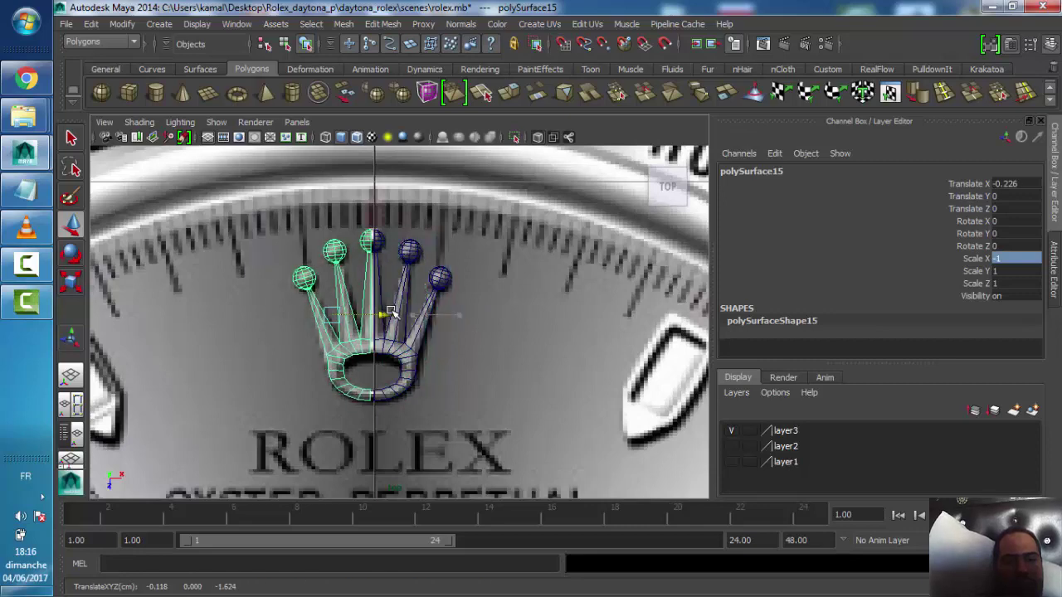
scroll(377, 308, up, 5)
scroll(277, 302, up, 3)
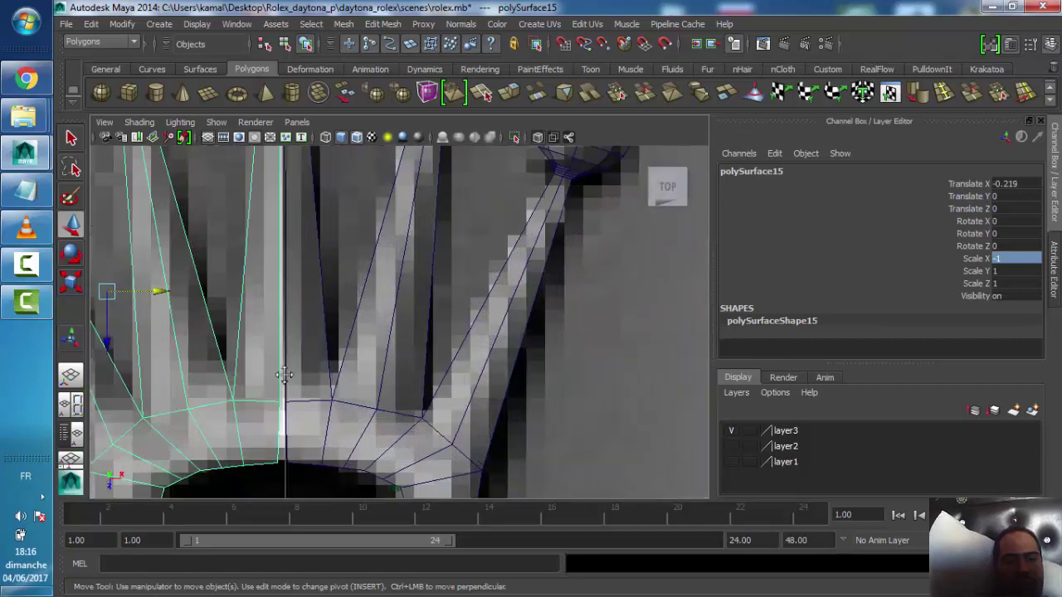
drag(240, 231, 237, 225)
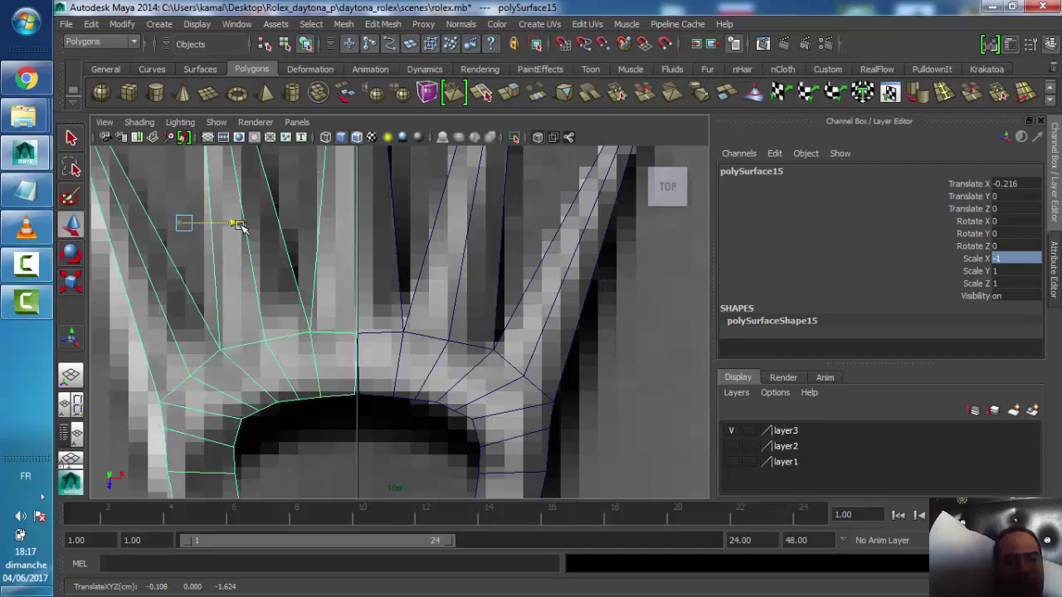
alt+middle_drag(332, 303, 356, 296)
Fine-tune the mirrored half to Translate X -0.216, then marquee-select both crown halves
scroll(344, 273, up, 3)
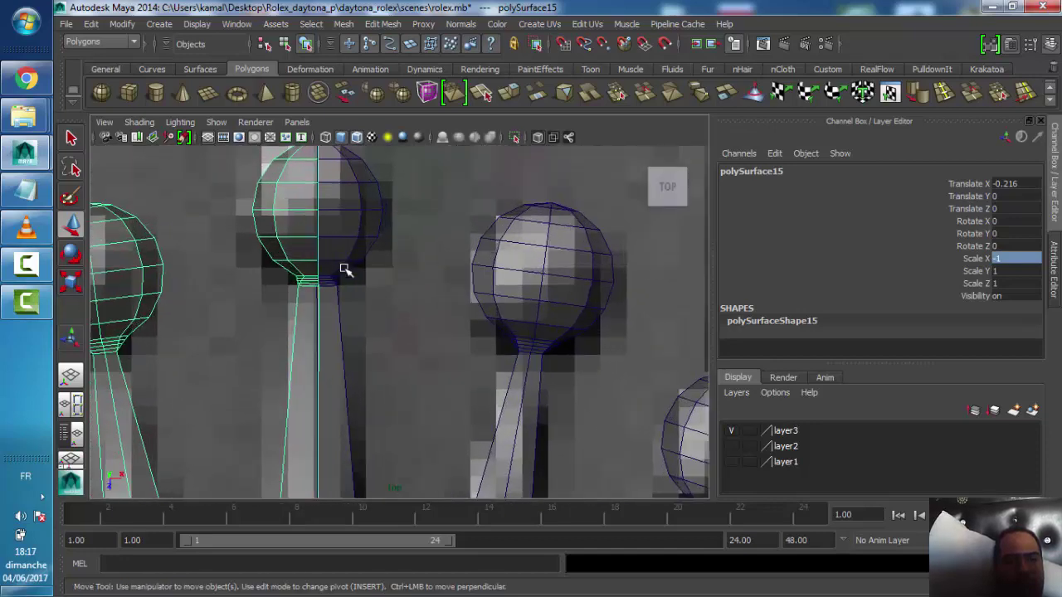
scroll(281, 284, up, 2)
scroll(268, 292, down, 5)
scroll(291, 301, up, 3)
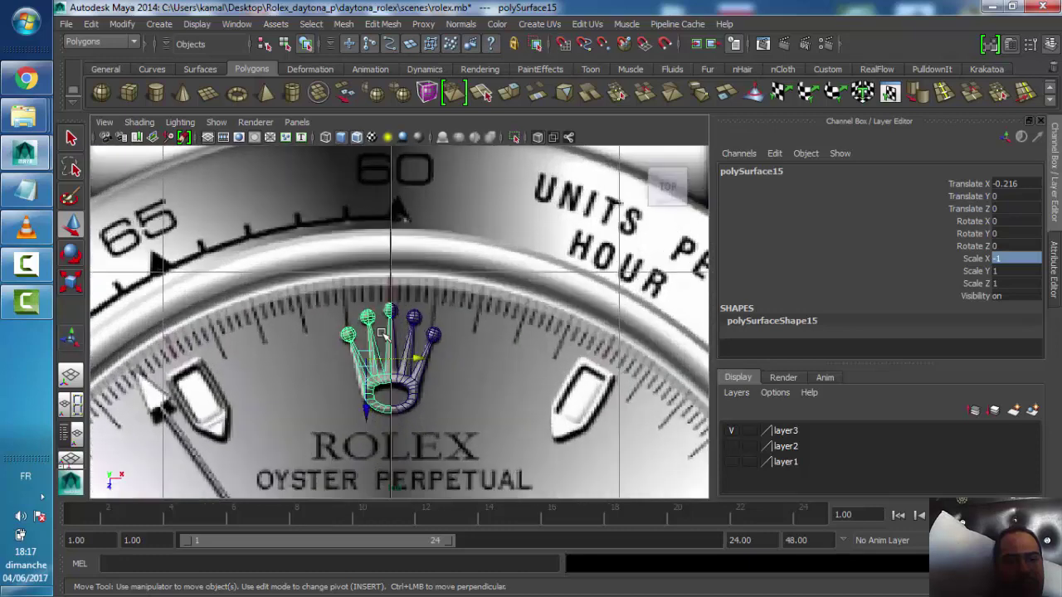
scroll(424, 380, up, 2)
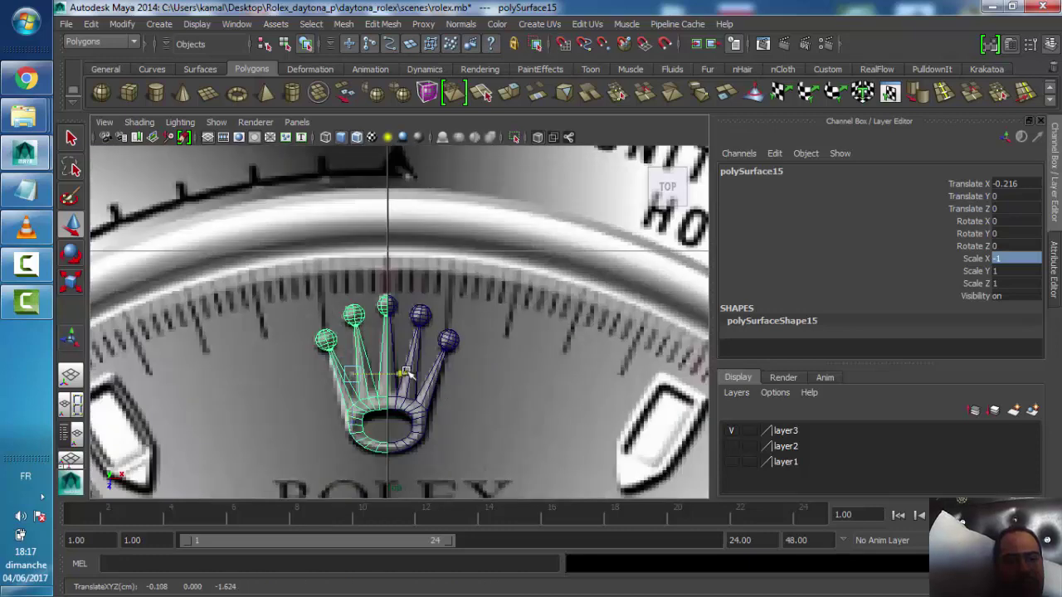
drag(406, 375, 408, 374)
scroll(391, 320, up, 3)
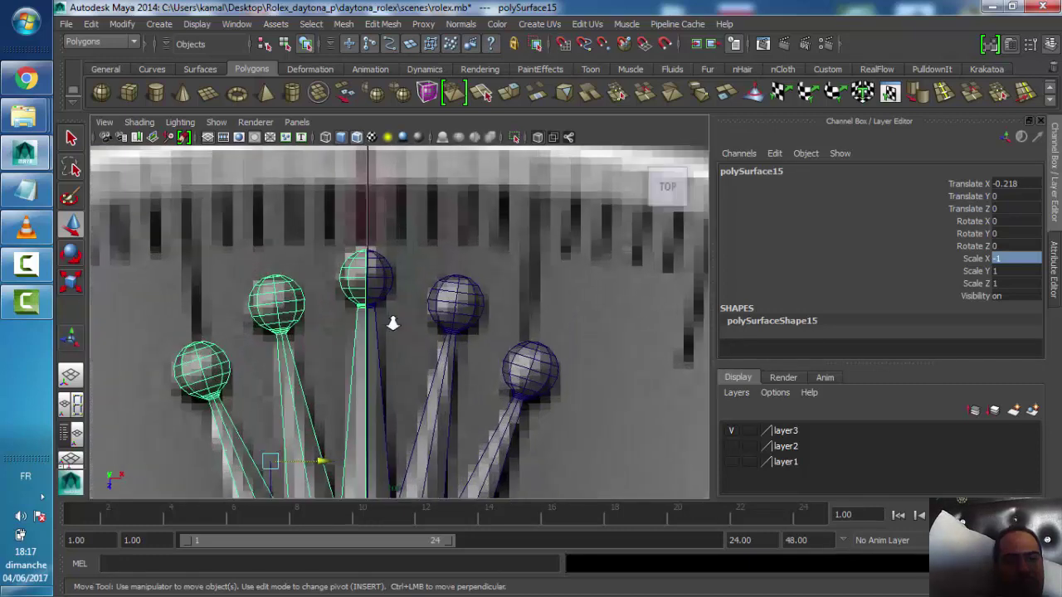
scroll(369, 333, up, 3)
scroll(330, 324, down, 1)
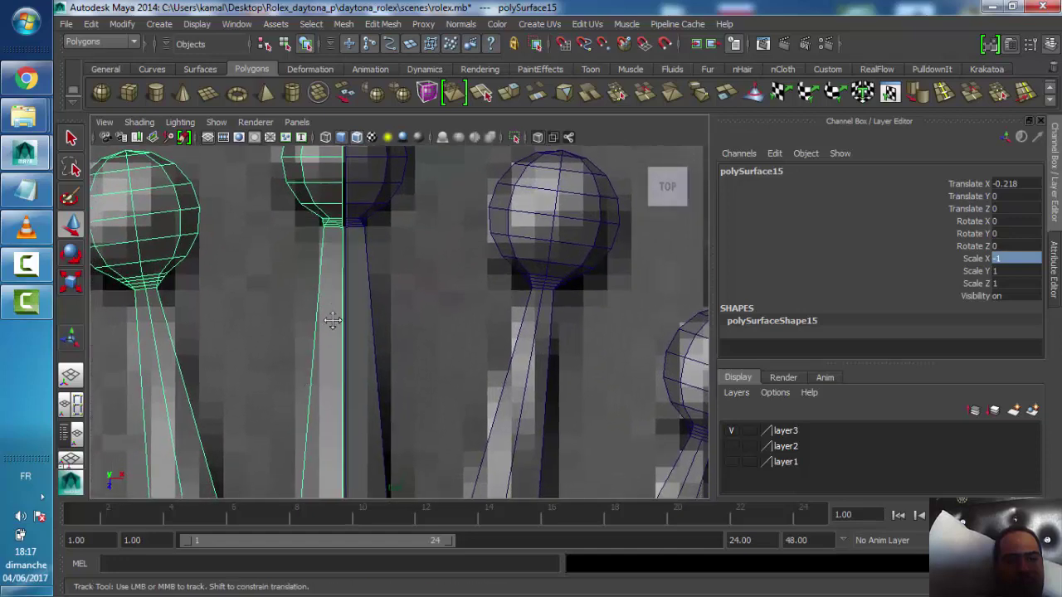
scroll(315, 315, down, 3)
scroll(332, 332, up, 3)
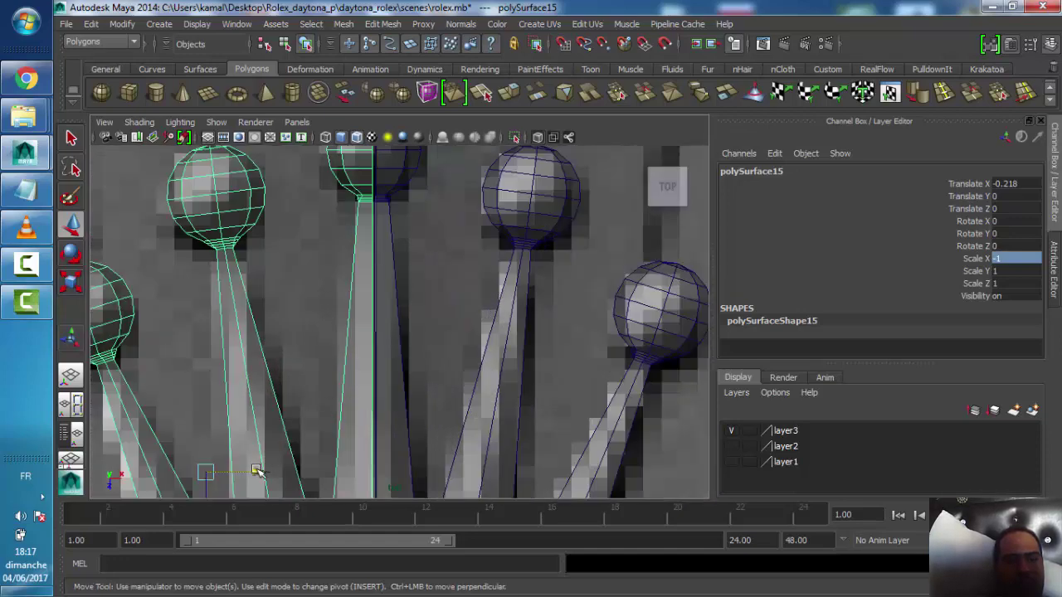
drag(258, 471, 261, 471)
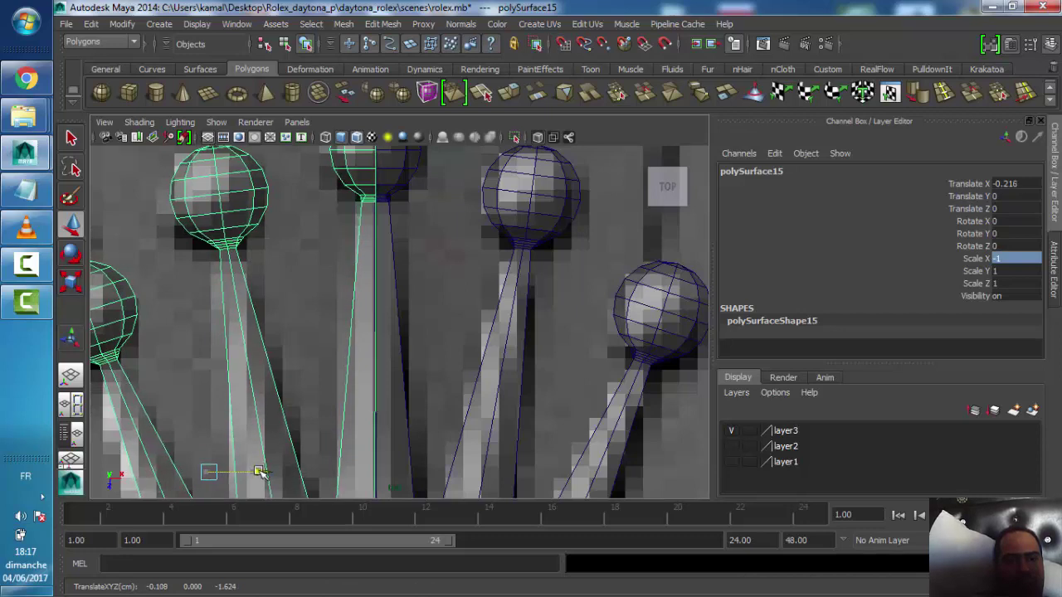
drag(421, 294, 367, 326)
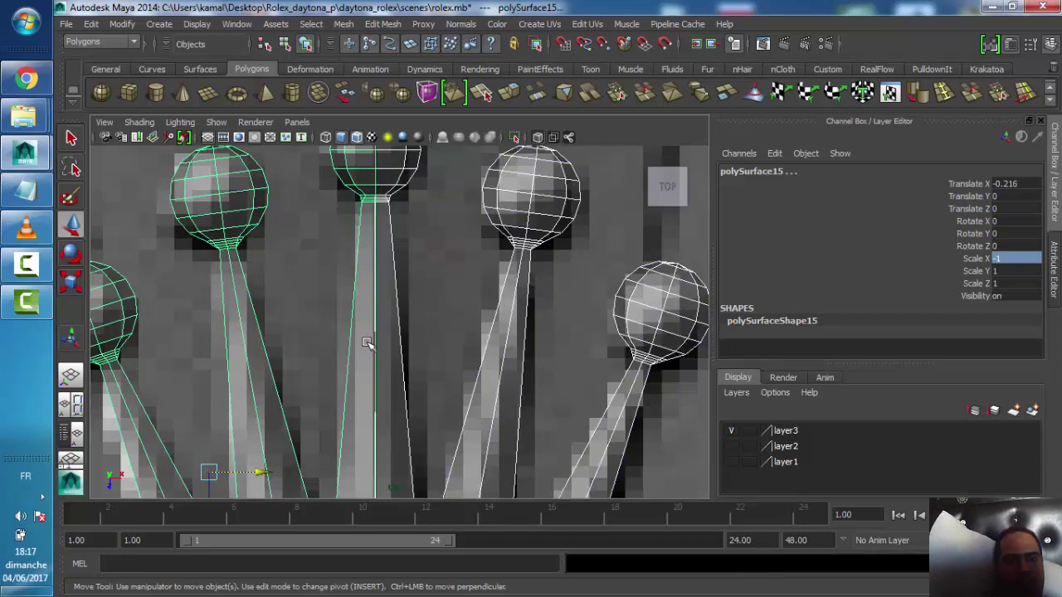
Combine the two selected crown halves into one mesh, polySurface16
click(319, 92)
scroll(382, 197, up, 2)
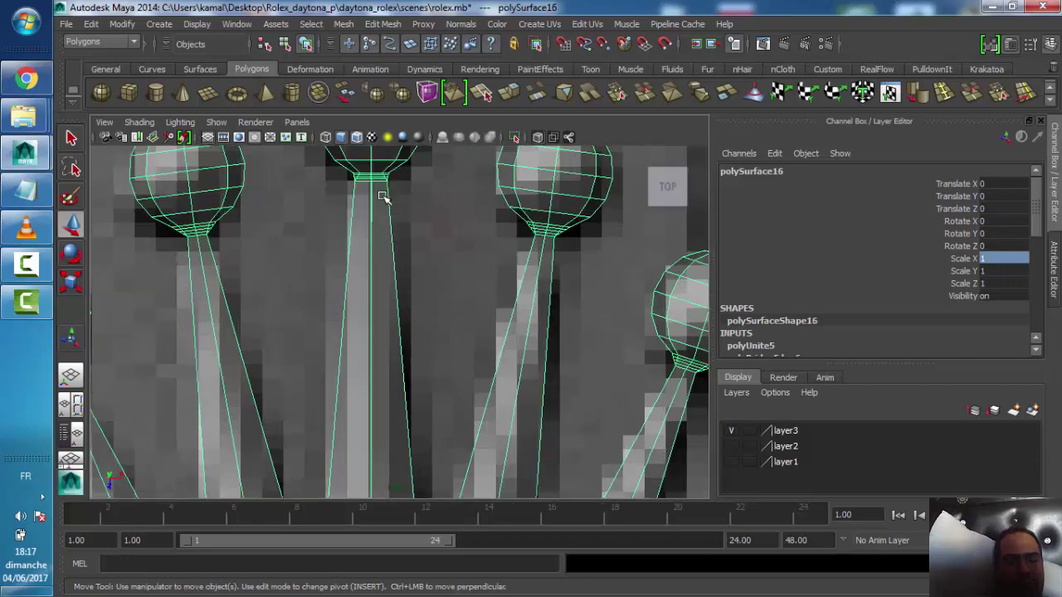
scroll(383, 197, down, 4)
scroll(363, 276, up, 2)
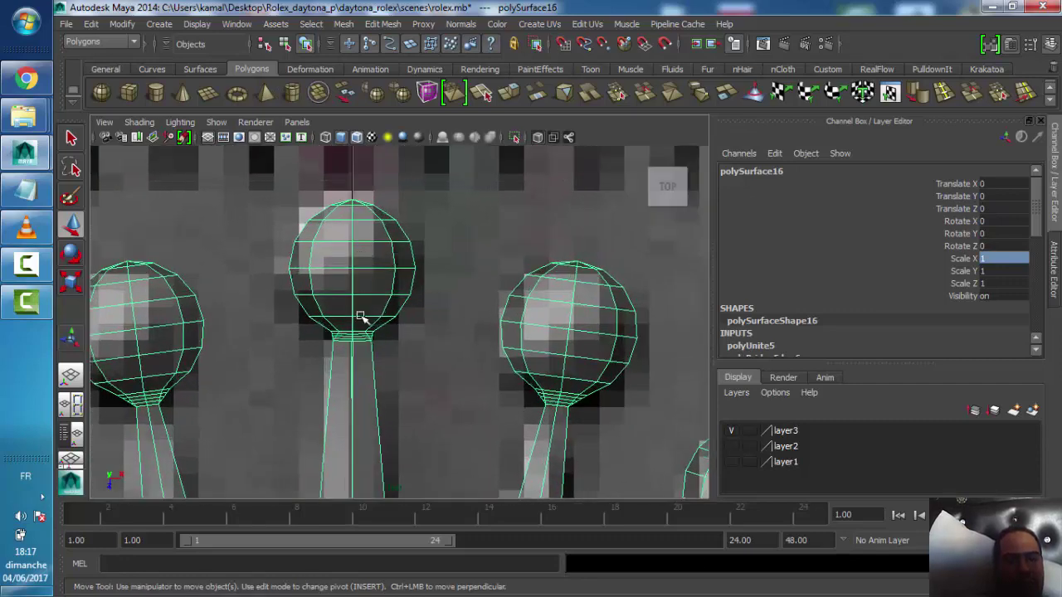
Switch polySurface16 to vertex mode and marquee-select the centre column of seam vertices
right_drag(362, 230, 296, 237)
scroll(347, 277, up, 2)
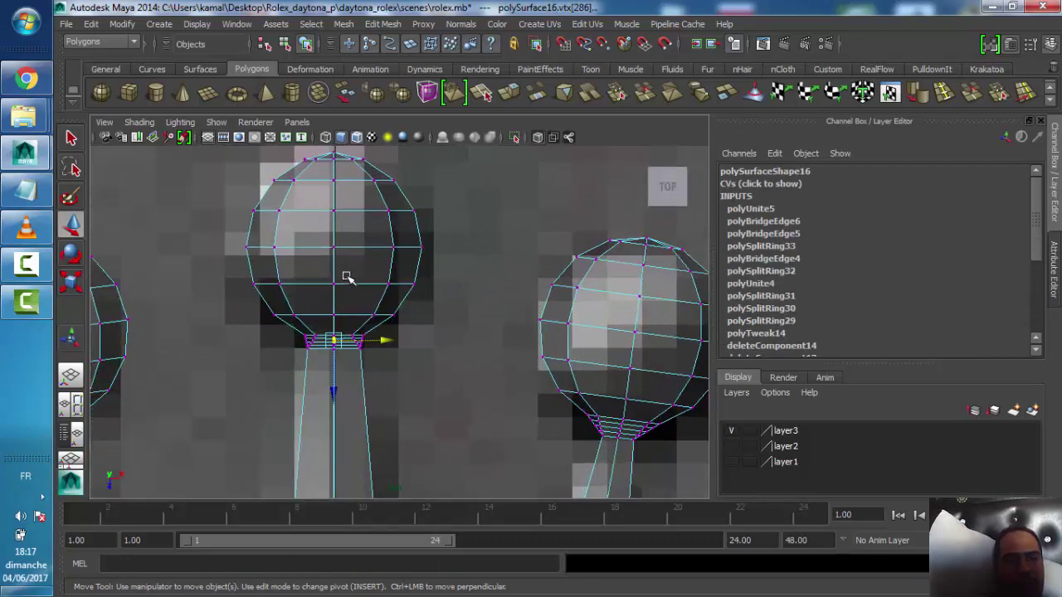
scroll(347, 277, up, 3)
scroll(348, 249, down, 1)
drag(344, 156, 303, 479)
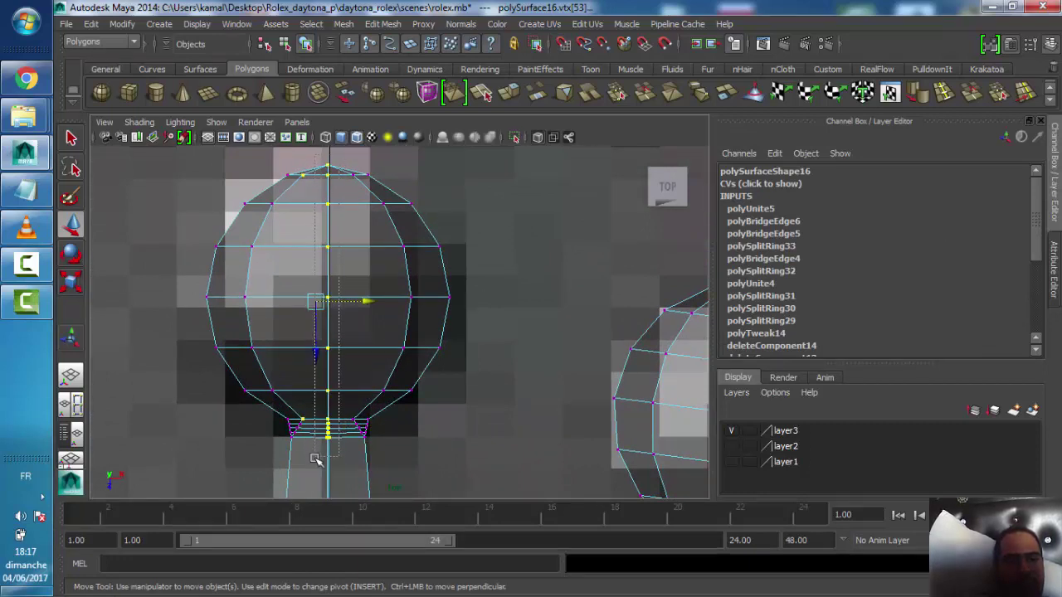
scroll(339, 421, up, 2)
scroll(373, 212, up, 2)
scroll(372, 249, down, 3)
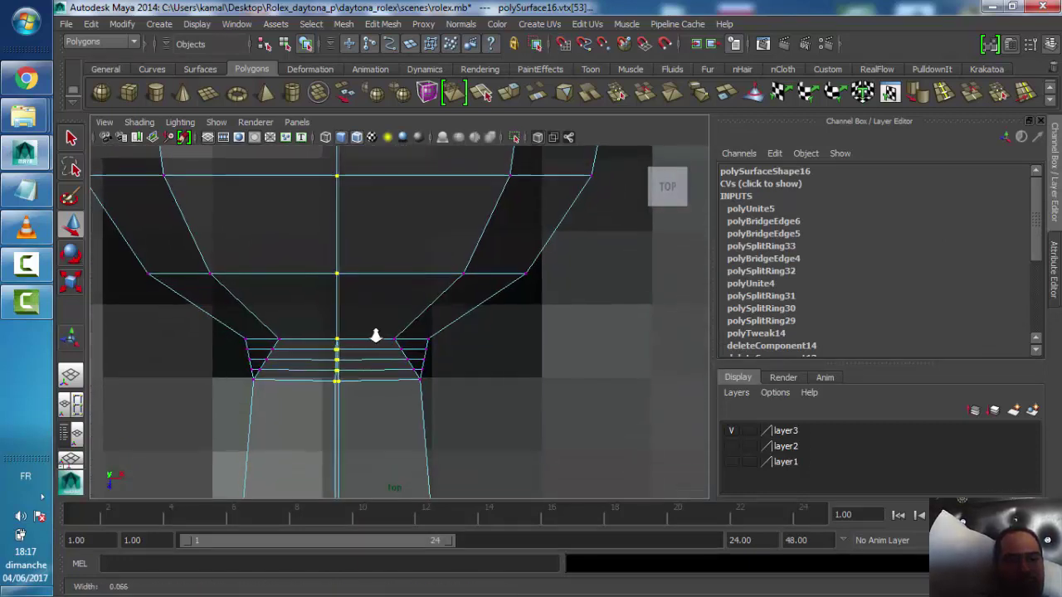
scroll(408, 384, up, 2)
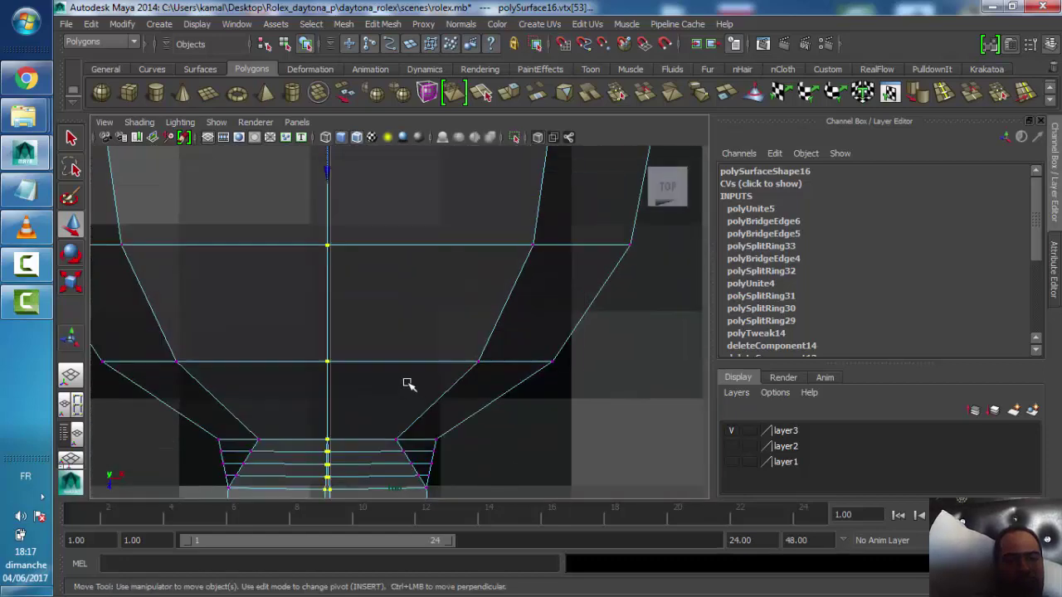
scroll(418, 372, up, 1)
scroll(396, 413, up, 1)
scroll(396, 412, down, 2)
alt+middle_drag(396, 412, 442, 233)
scroll(365, 356, up, 1)
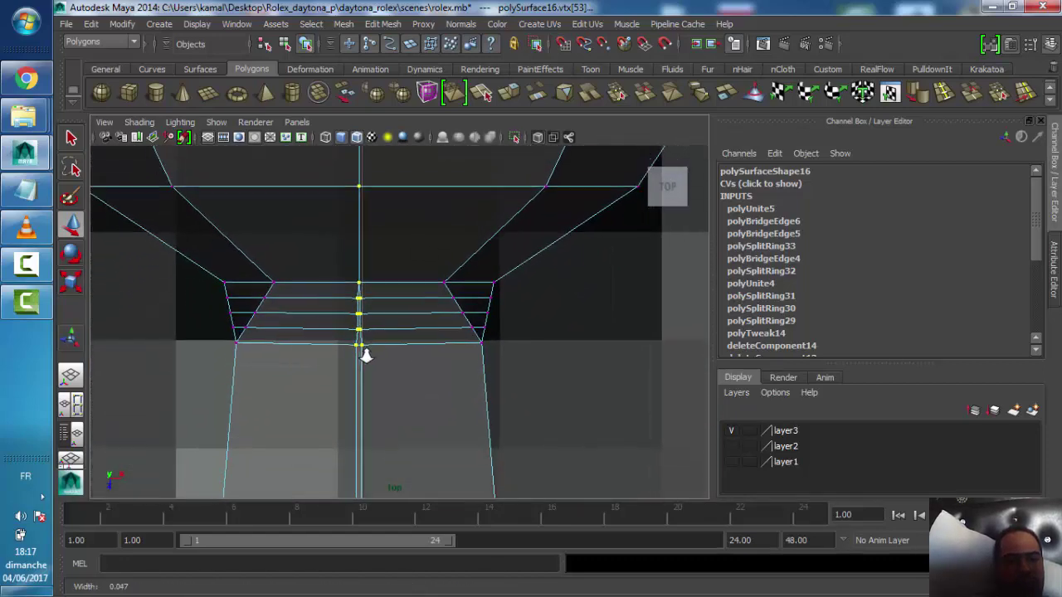
scroll(510, 351, up, 1)
scroll(408, 339, up, 1)
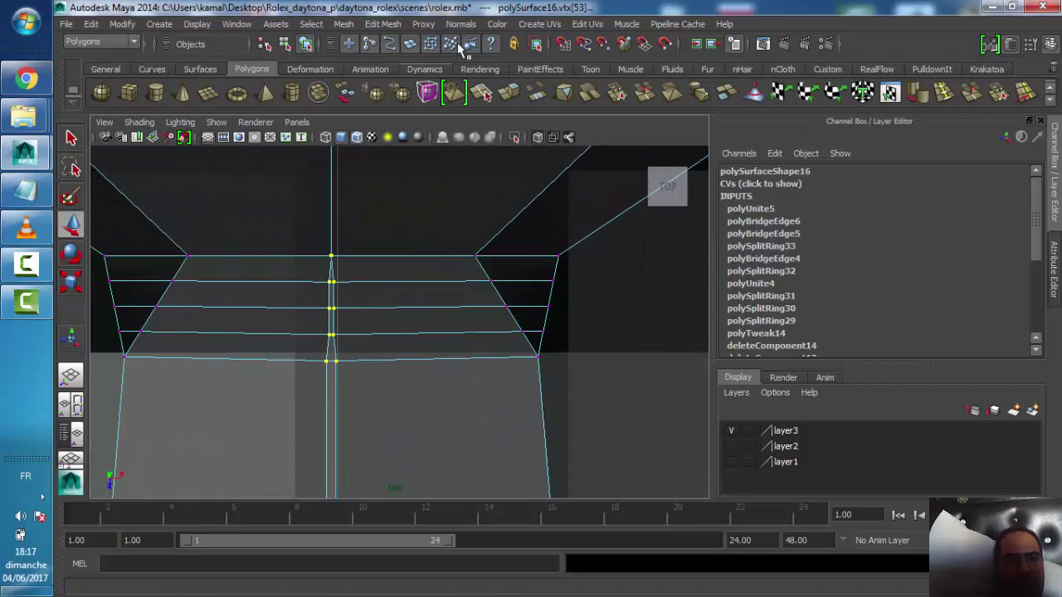
Merge polySurface16's seam vertices at a 0.2759 threshold, frame the crown, then close Merge options
click(399, 24)
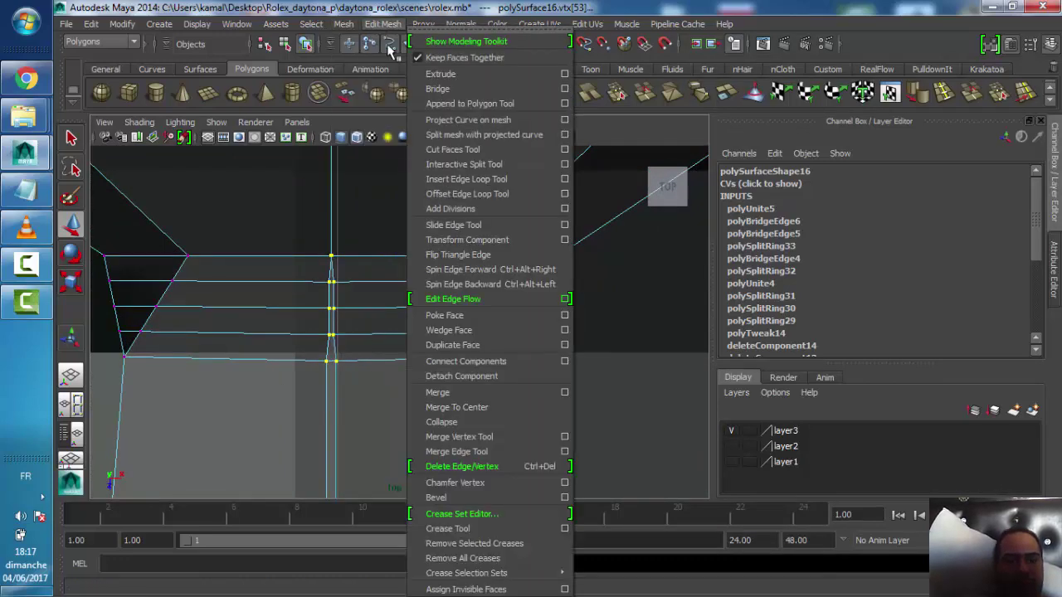
click(563, 393)
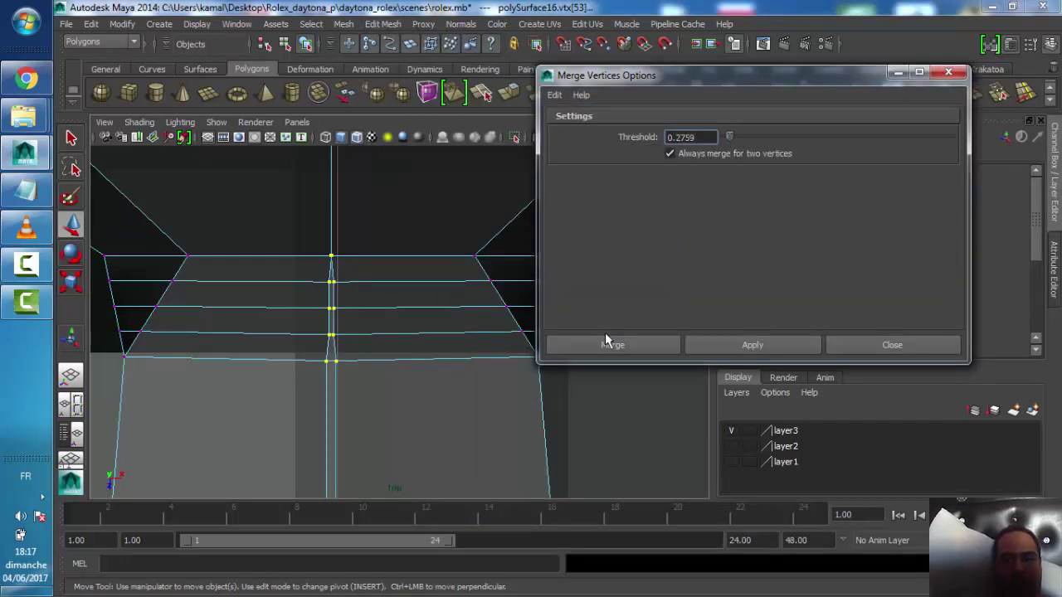
click(716, 345)
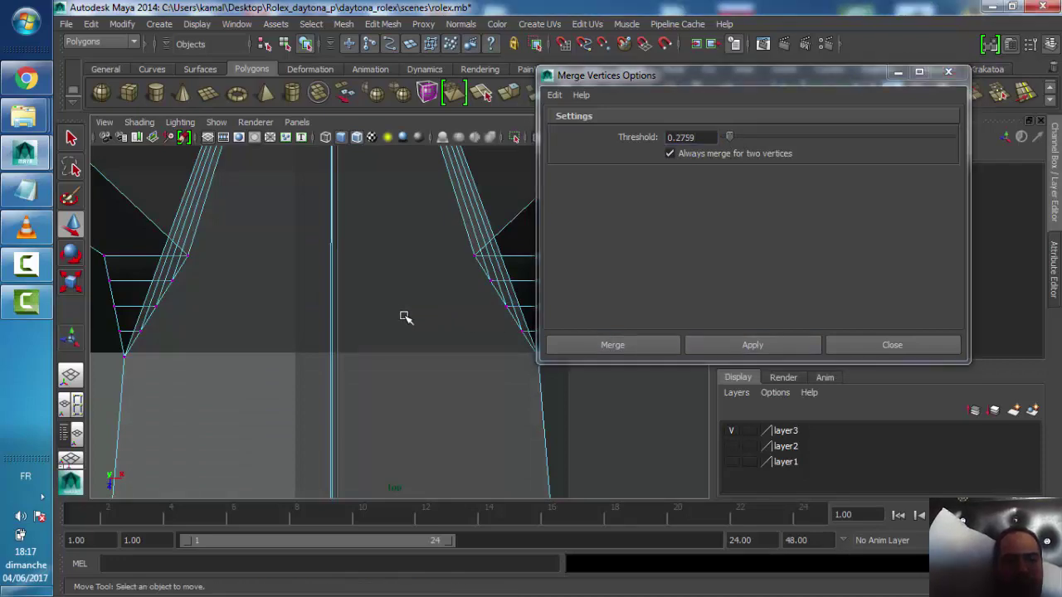
key(ctrl+z)
key(f)
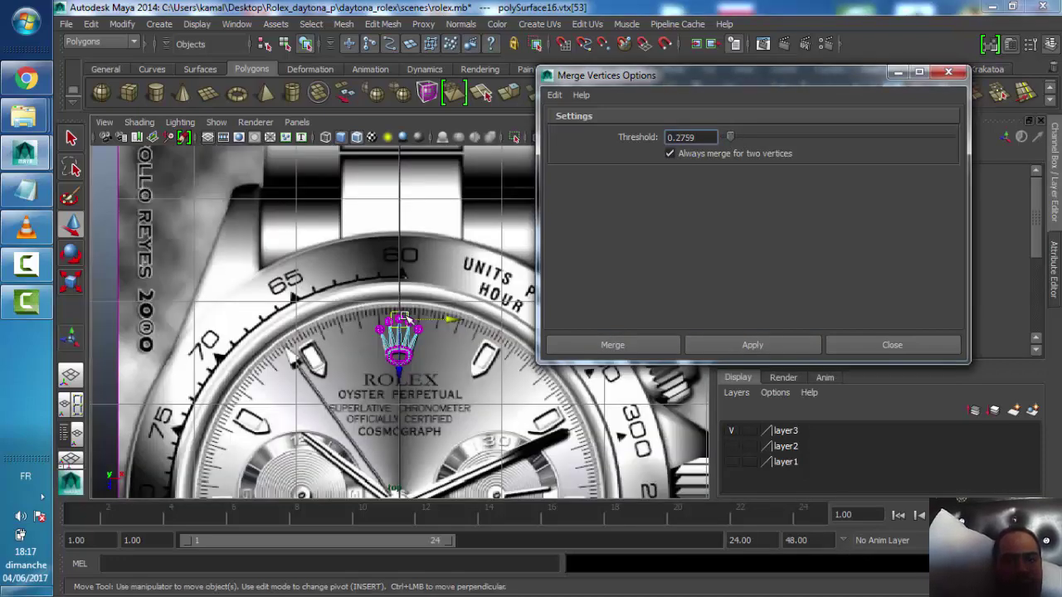
scroll(405, 317, up, 2)
scroll(407, 315, up, 2)
click(891, 345)
scroll(424, 349, up, 2)
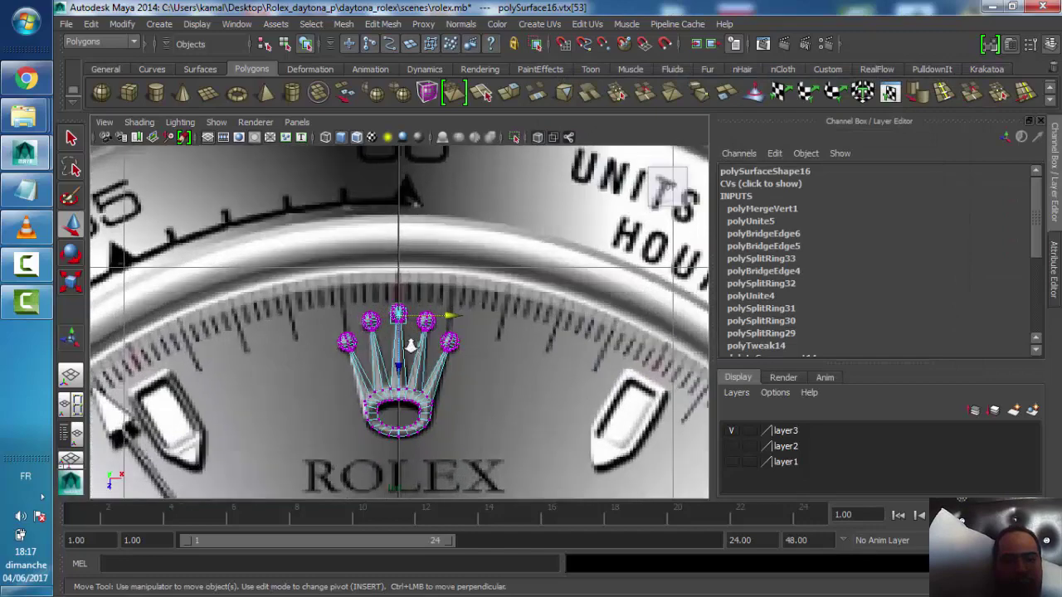
scroll(424, 350, up, 5)
scroll(424, 350, up, 3)
key(ctrl+z)
scroll(424, 350, up, 2)
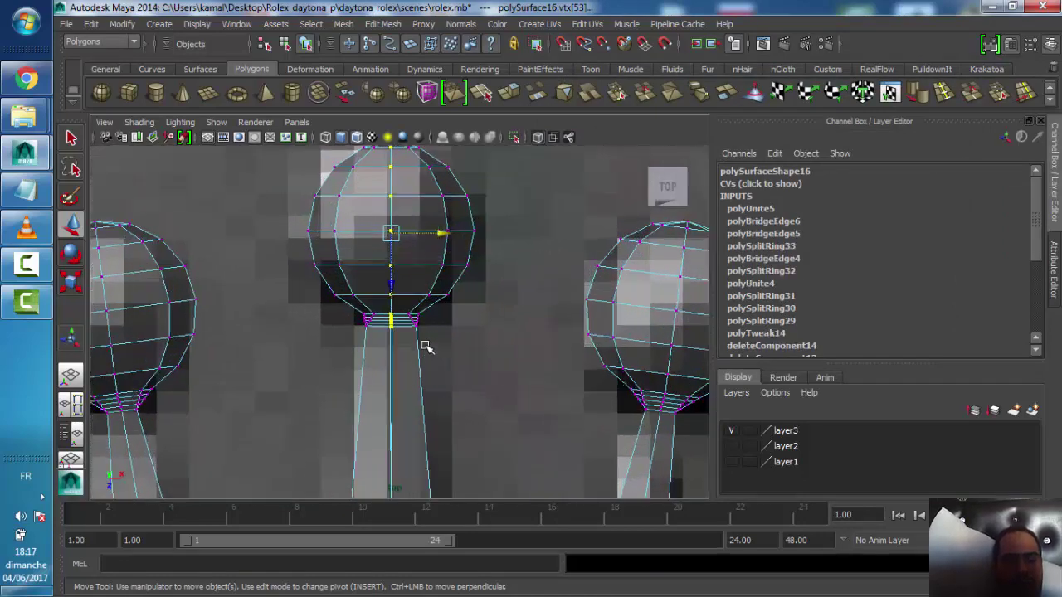
scroll(425, 348, up, 2)
alt+middle_drag(426, 316, 440, 327)
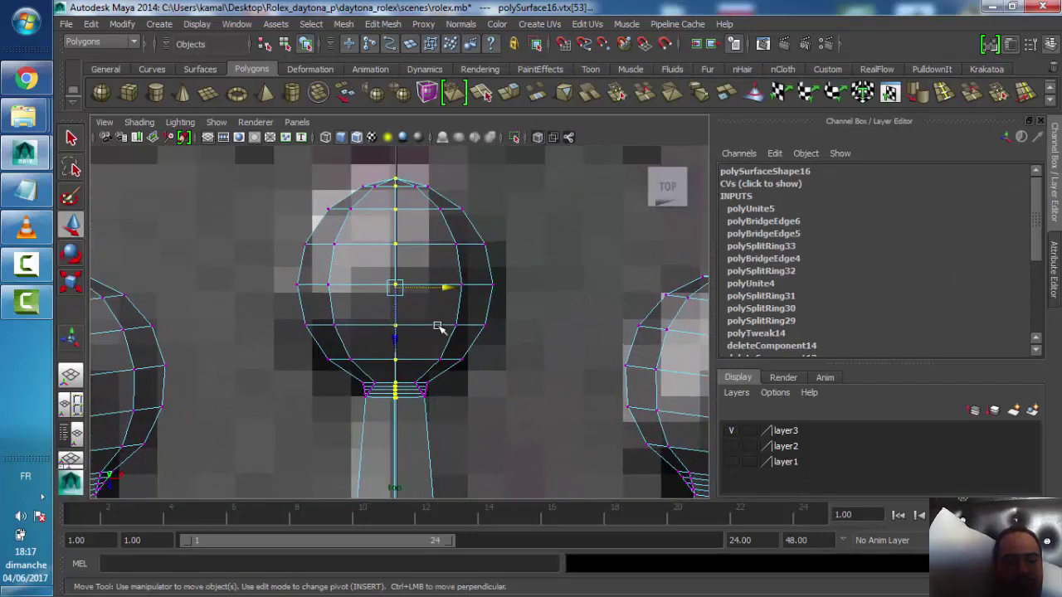
click(382, 23)
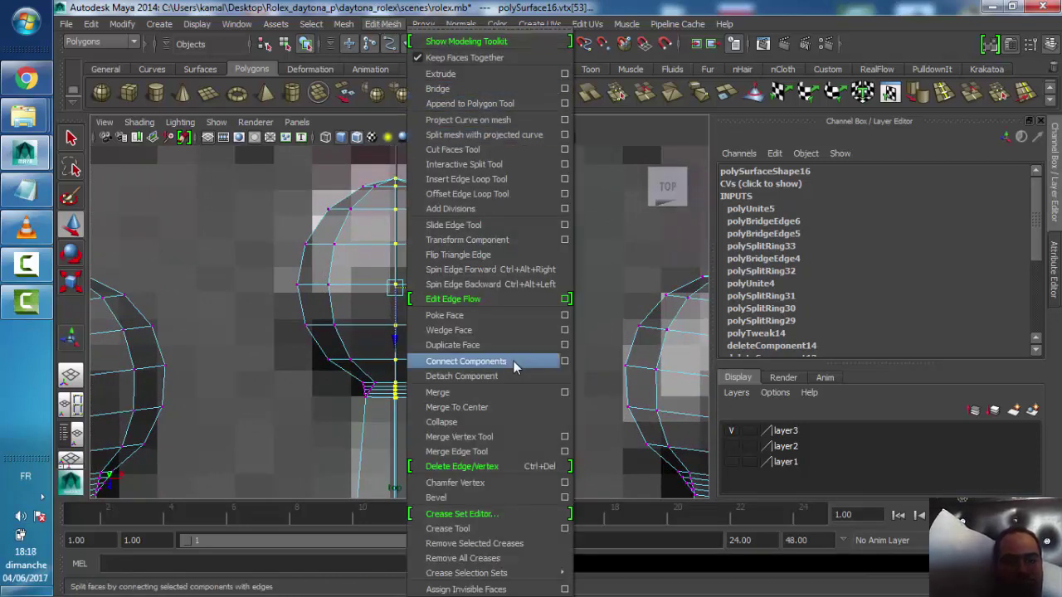
click(563, 439)
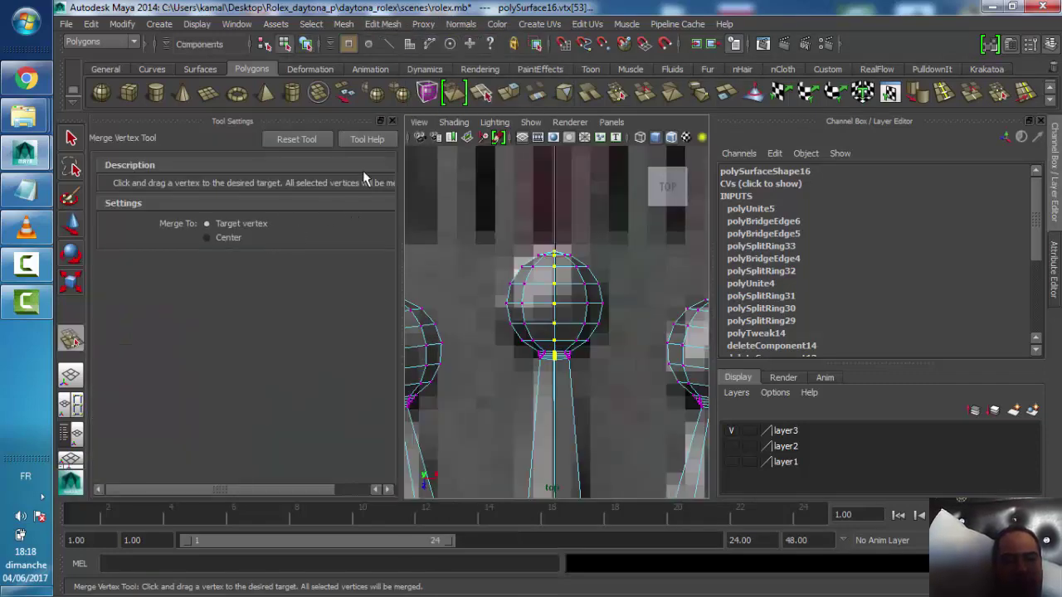
click(394, 122)
scroll(396, 274, up, 2)
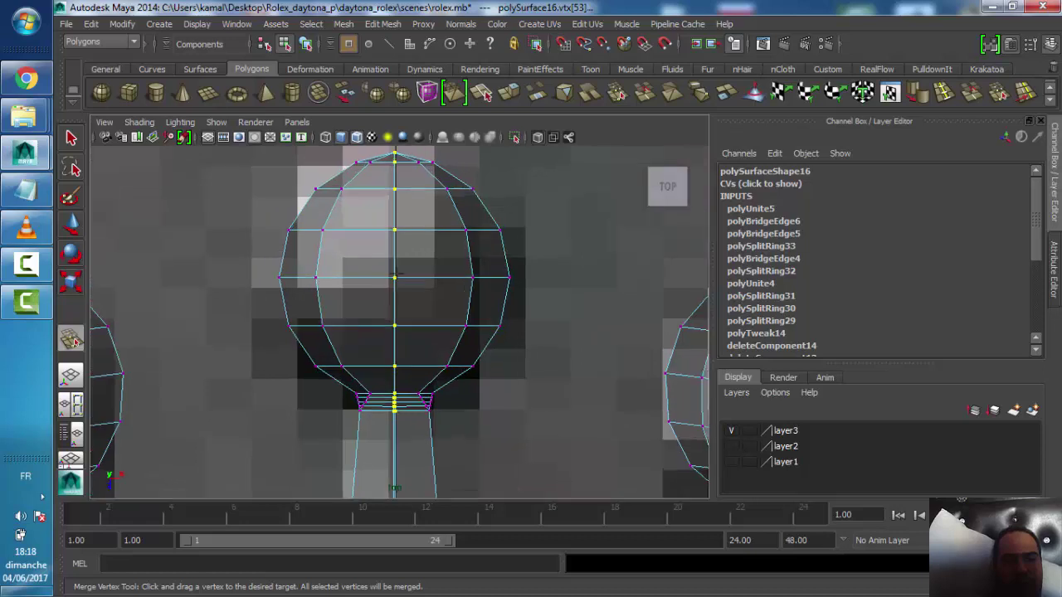
click(390, 27)
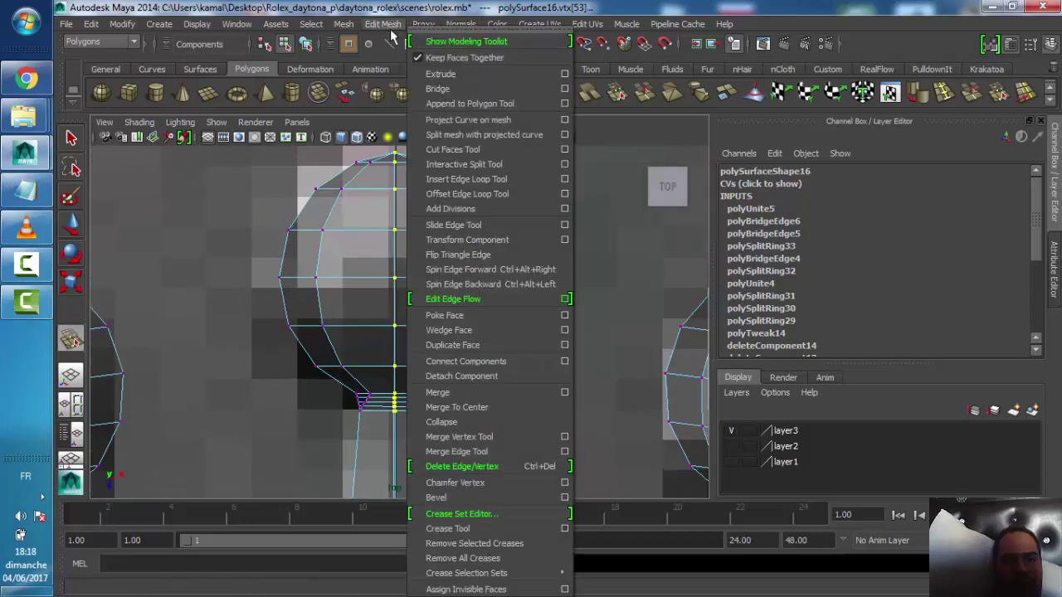
click(563, 392)
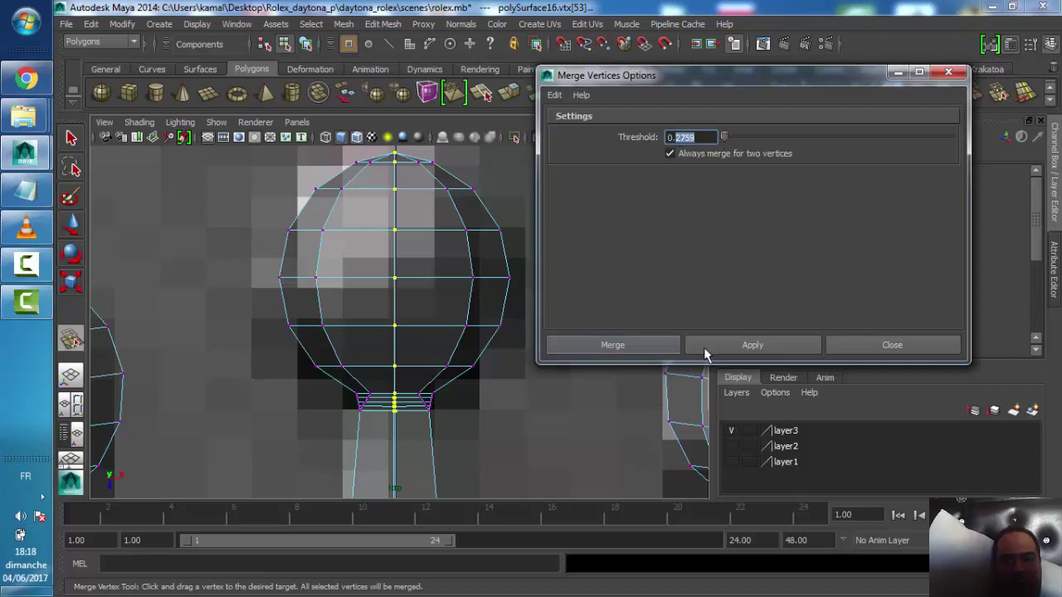
click(655, 352)
key(ctrl+z)
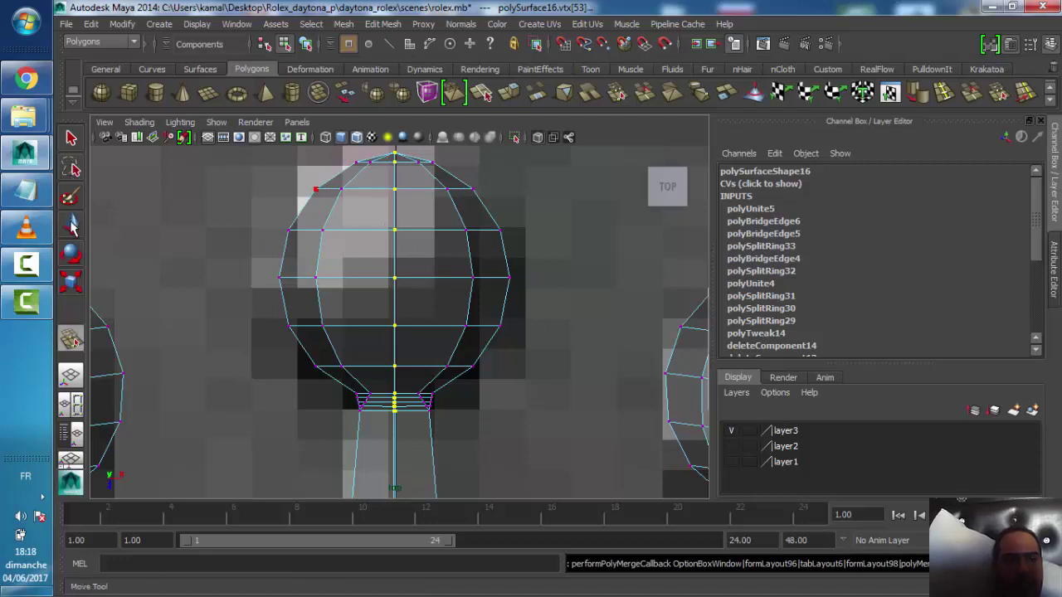
key(w)
click(397, 279)
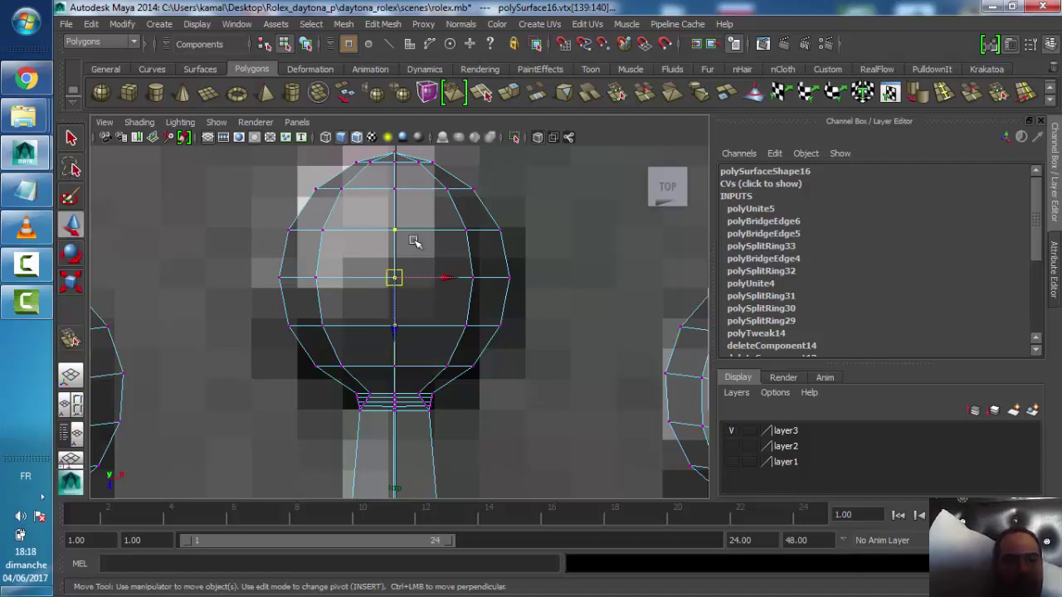
key(Up)
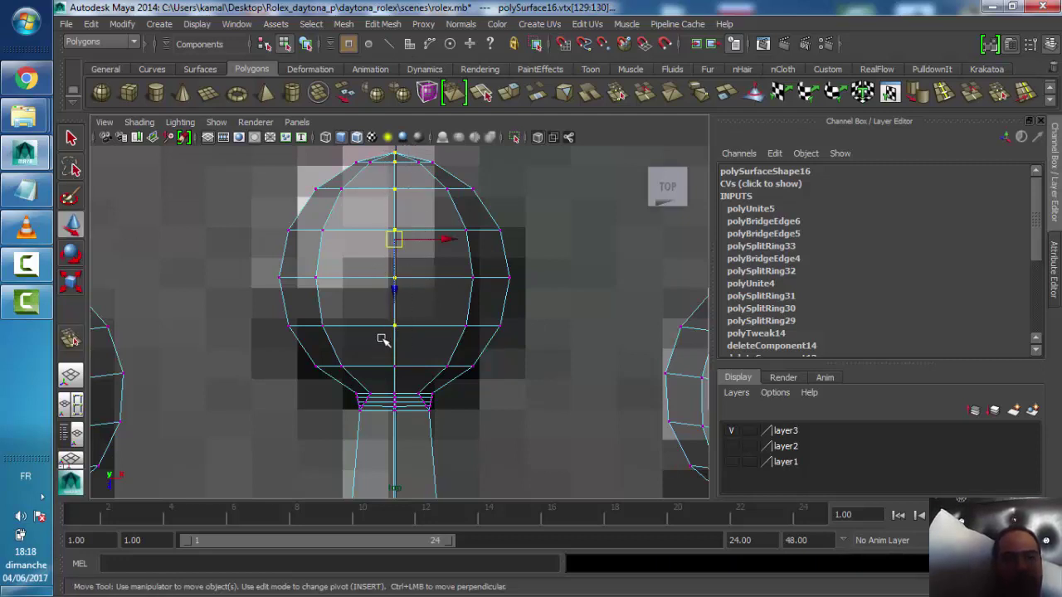
click(384, 25)
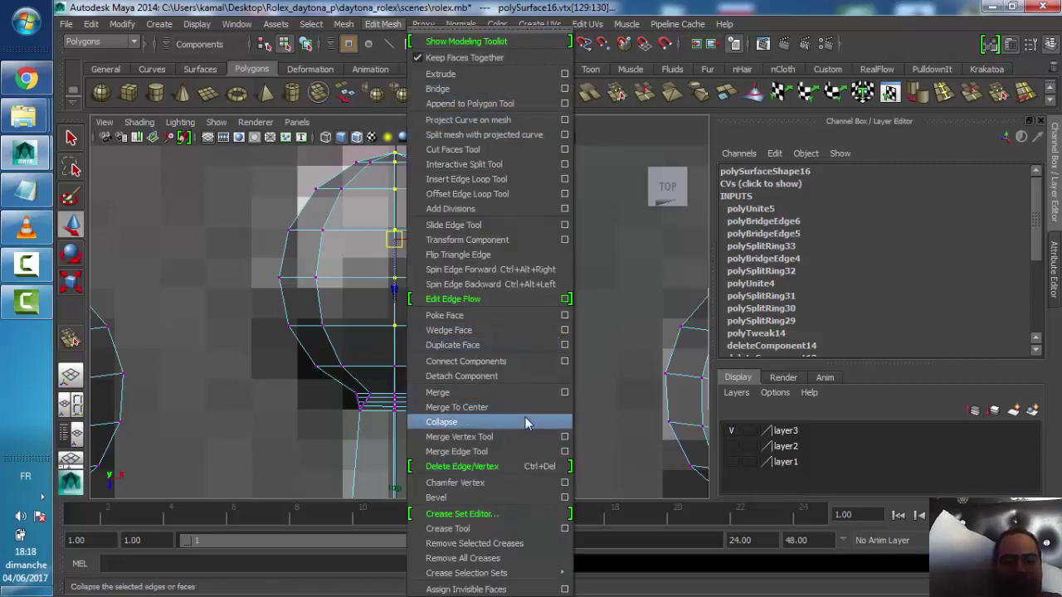
click(564, 392)
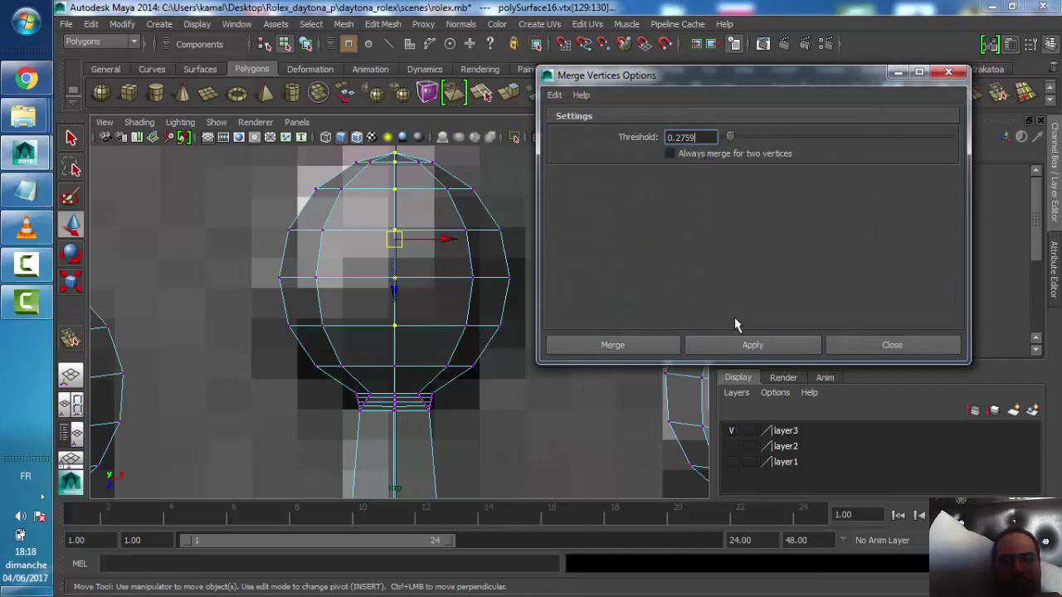
click(731, 347)
click(489, 401)
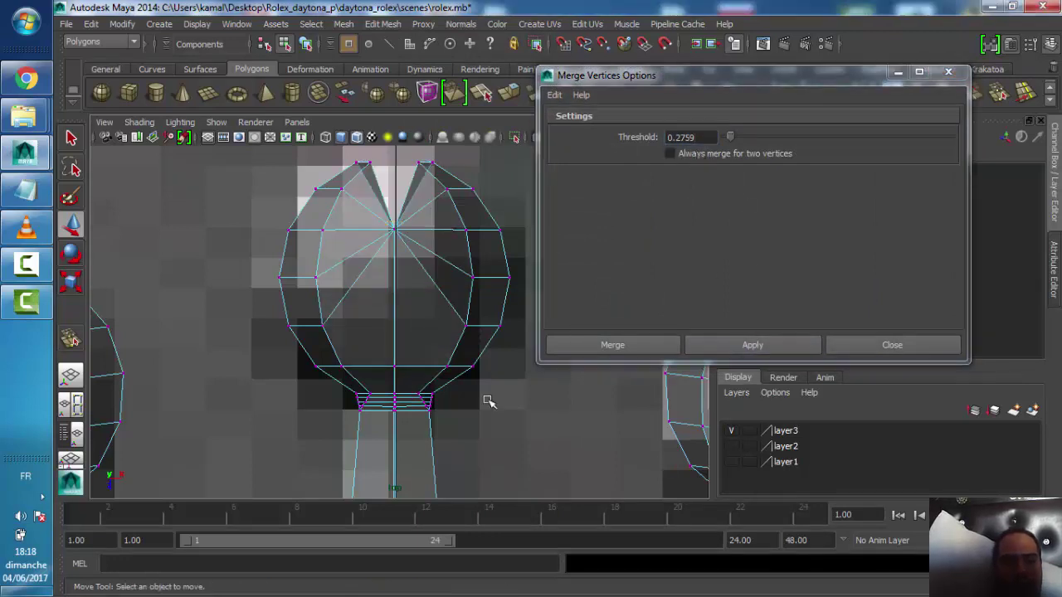
key(ctrl+z)
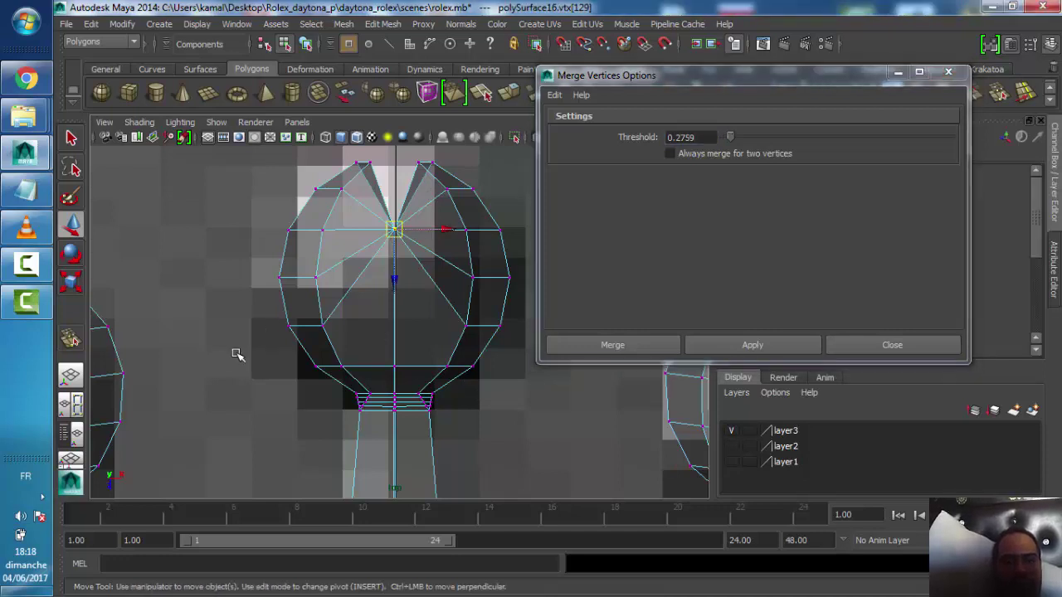
click(889, 347)
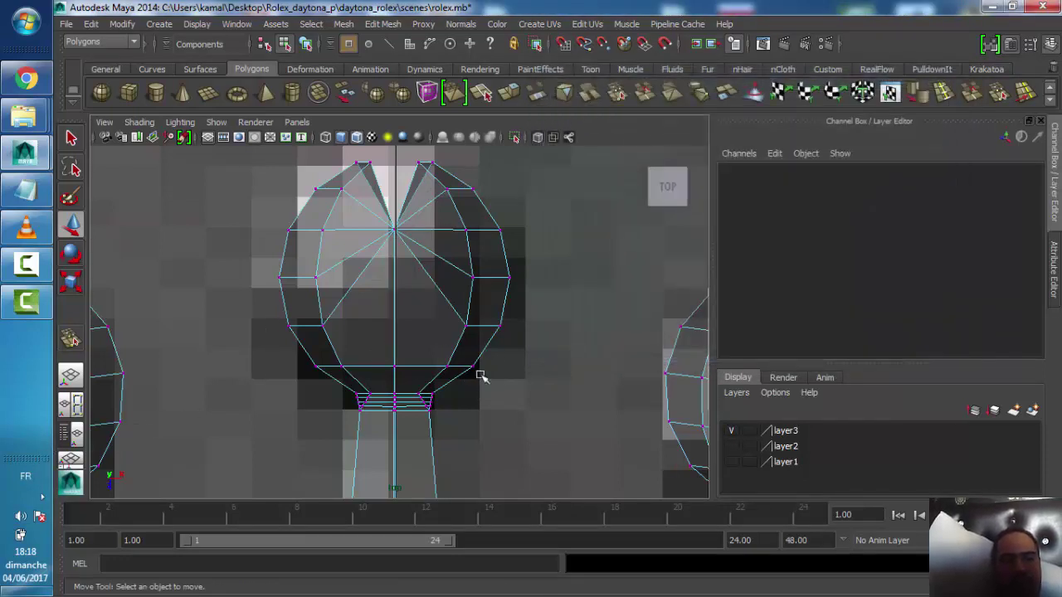
key(ctrl+z)
key(ctrl+z)
click(392, 24)
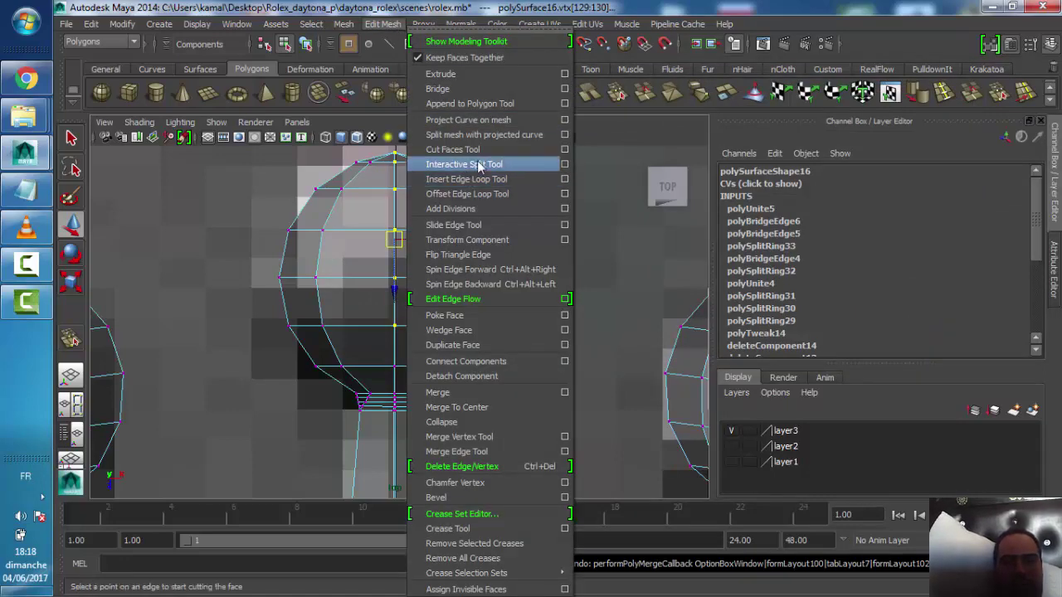
click(569, 400)
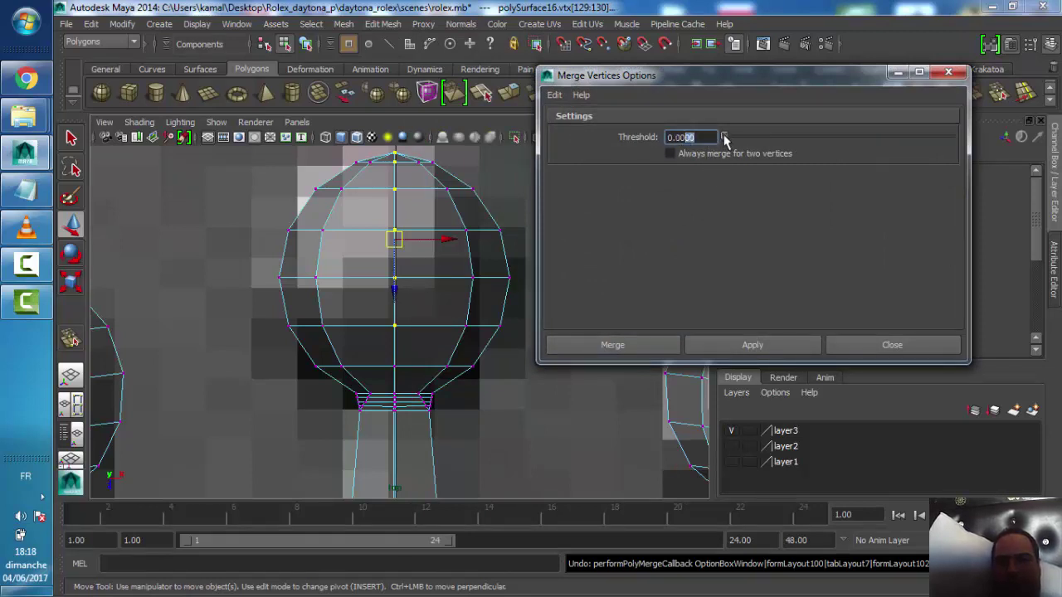
text(0.0345)
click(709, 348)
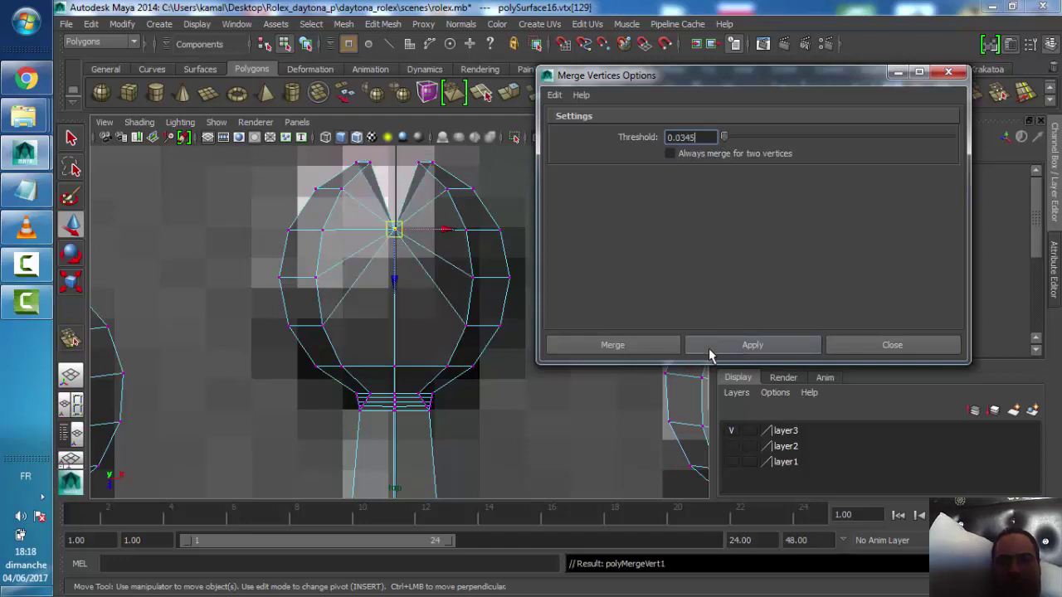
click(884, 347)
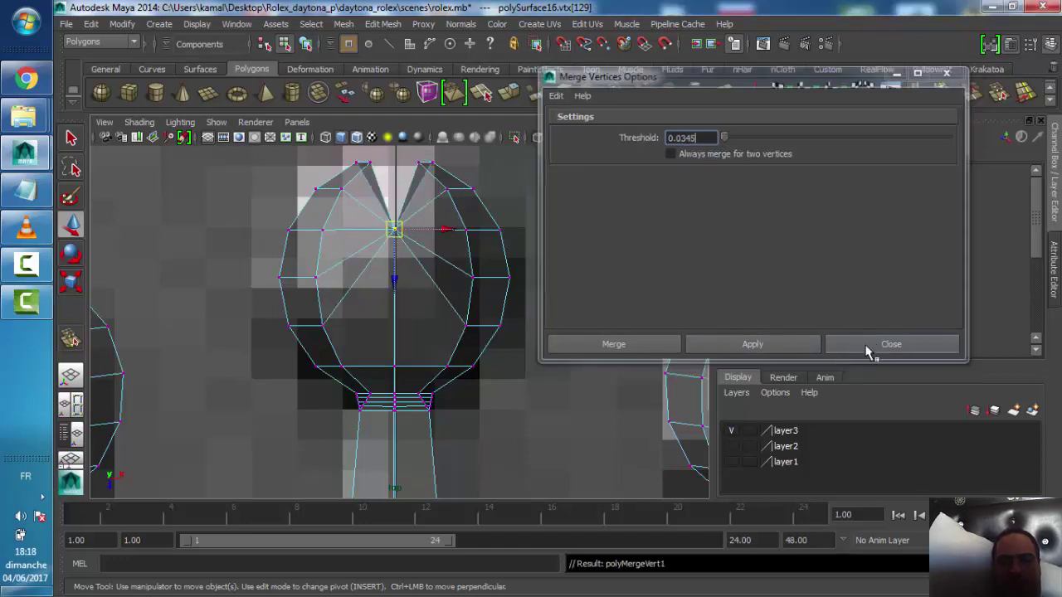
key(ctrl+z)
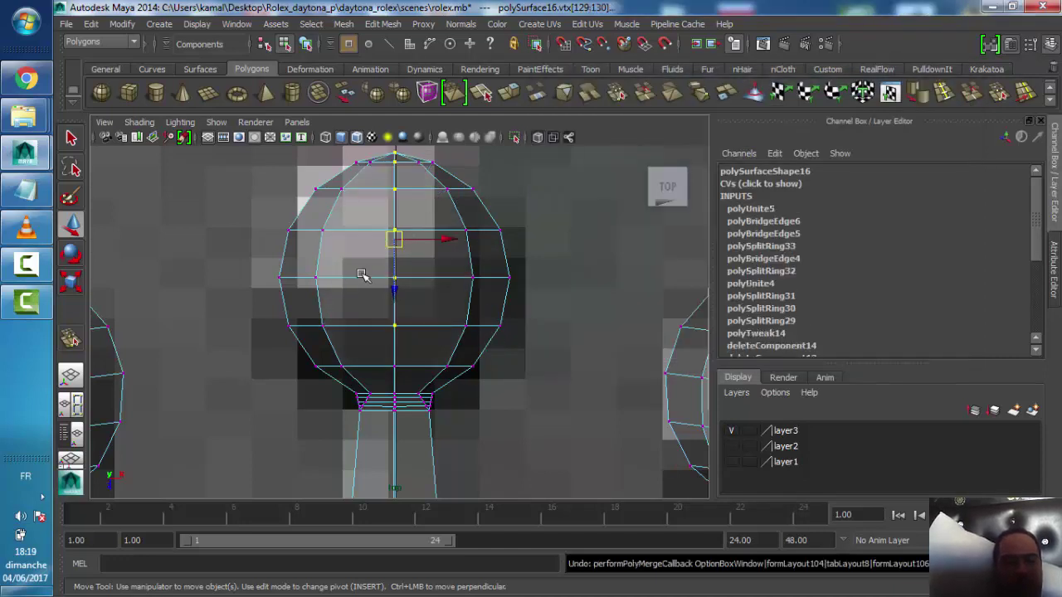
Maximize the perspective view and turn on smooth mesh preview for the crown
scroll(365, 274, up, 1)
scroll(367, 274, up, 2)
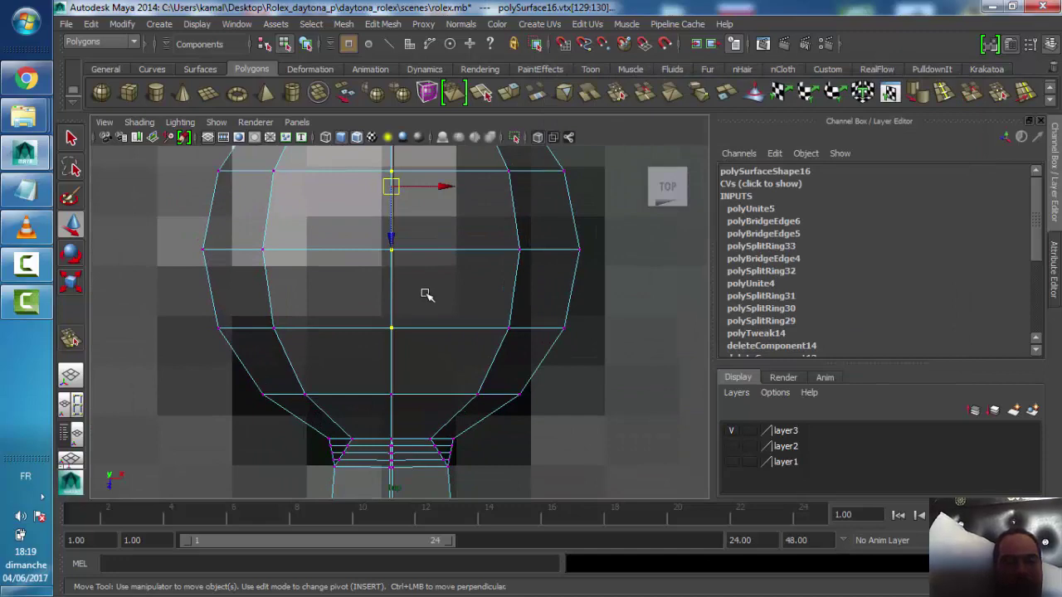
scroll(427, 295, down, 2)
key(space)
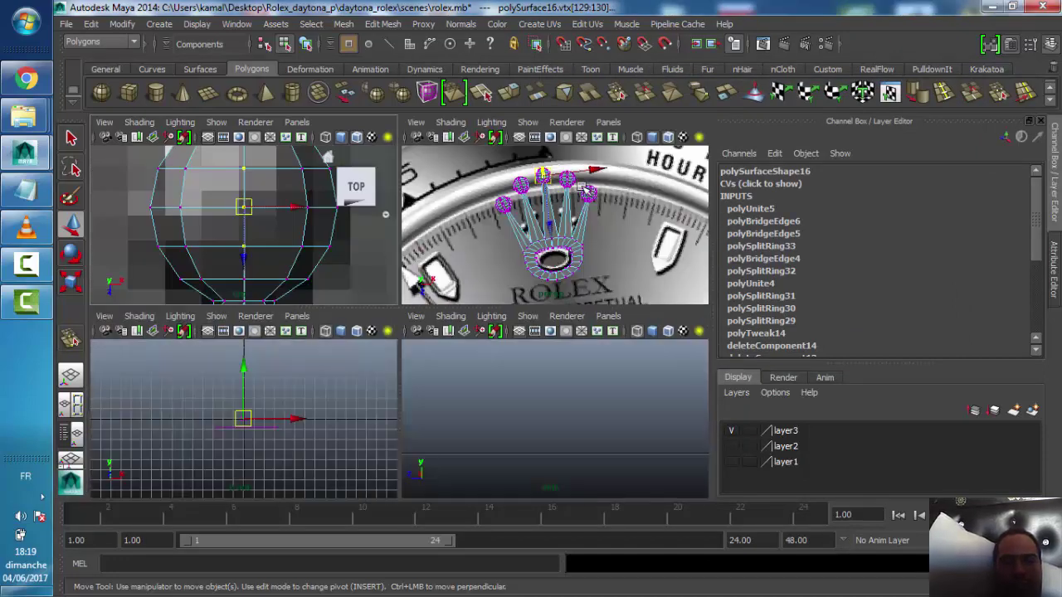
key(space)
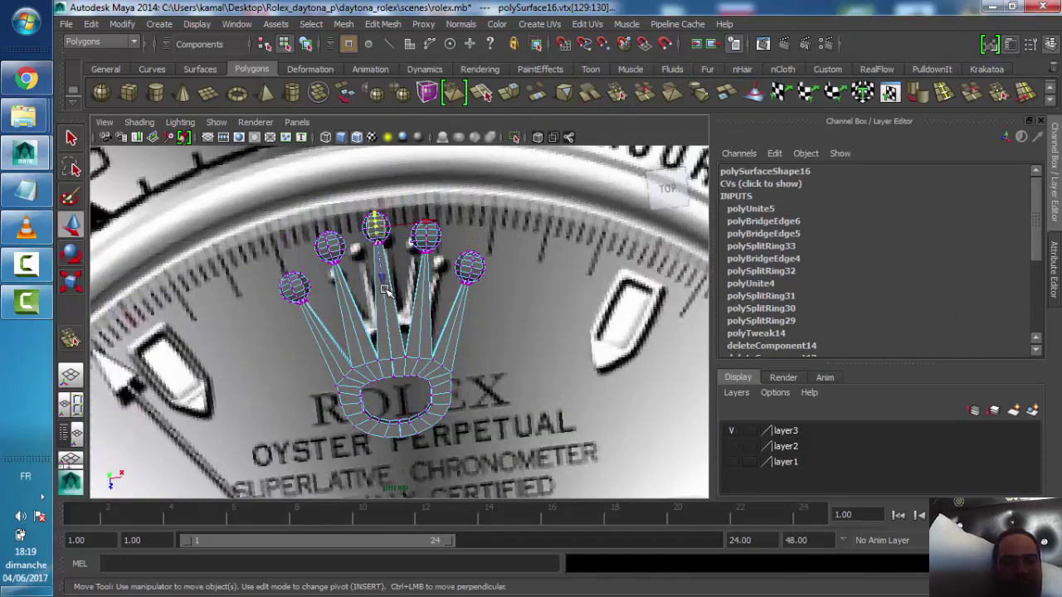
key(3)
Orbit around the crown and select the whole crown mesh as an object
scroll(387, 297, up, 2)
alt+middle_drag(387, 297, 407, 261)
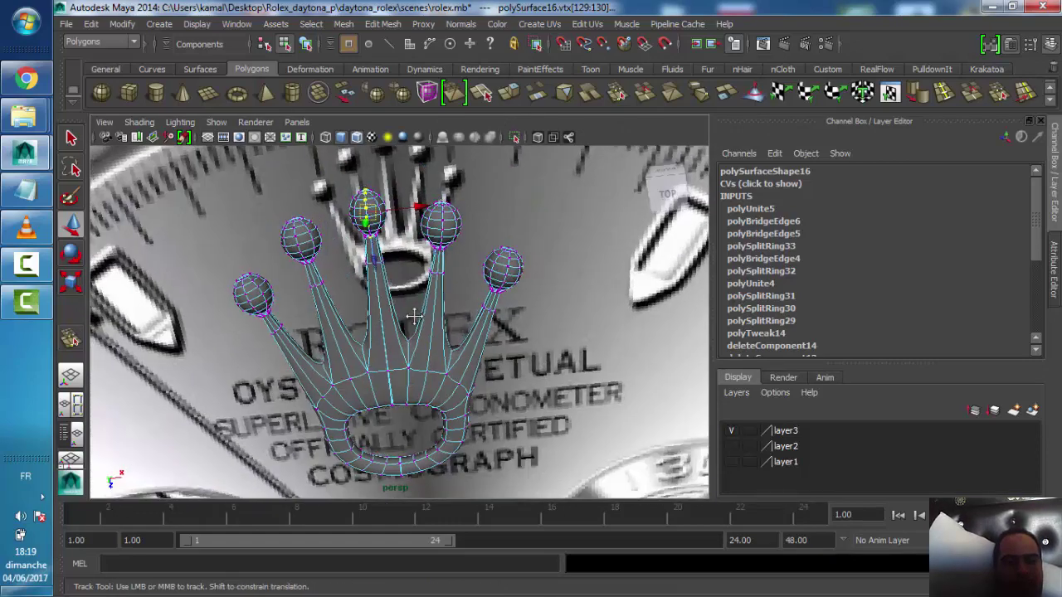
scroll(406, 261, up, 5)
scroll(400, 264, down, 5)
scroll(399, 264, down, 3)
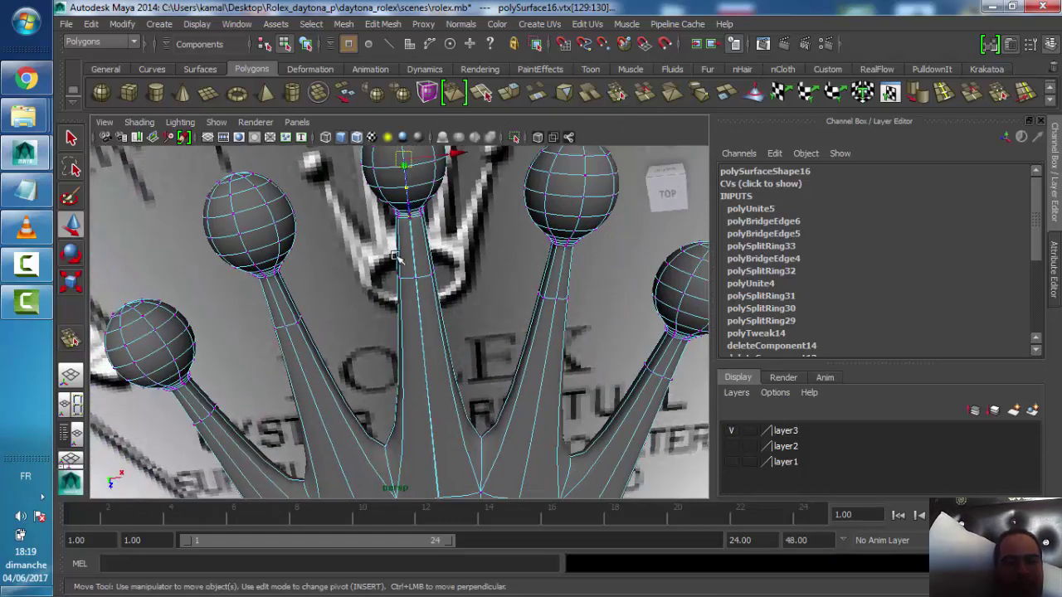
alt+drag(399, 264, 419, 314)
scroll(419, 314, up, 3)
right_drag(423, 274, 494, 237)
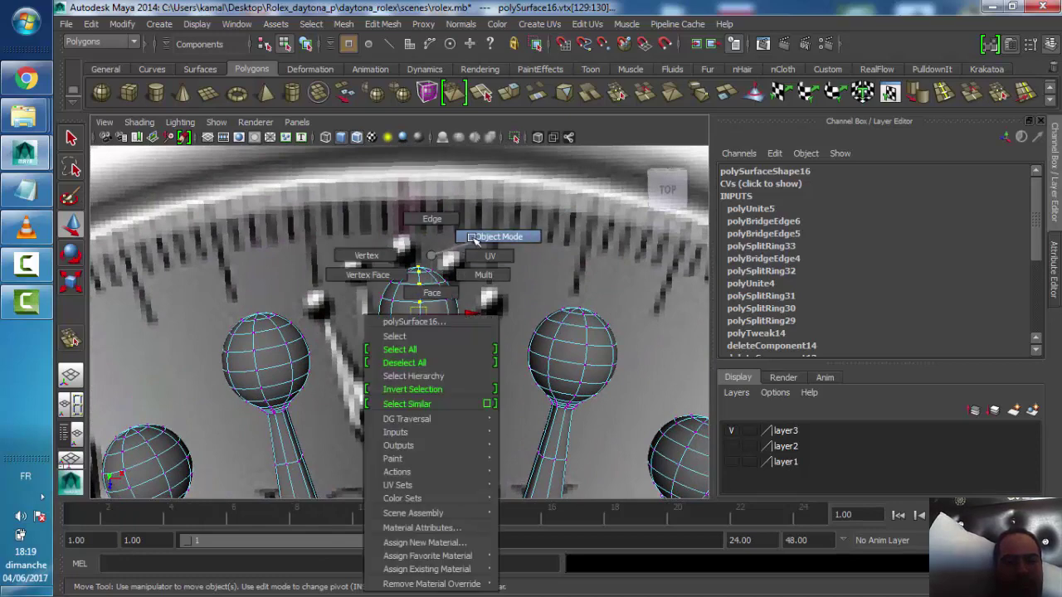
scroll(456, 282, down, 2)
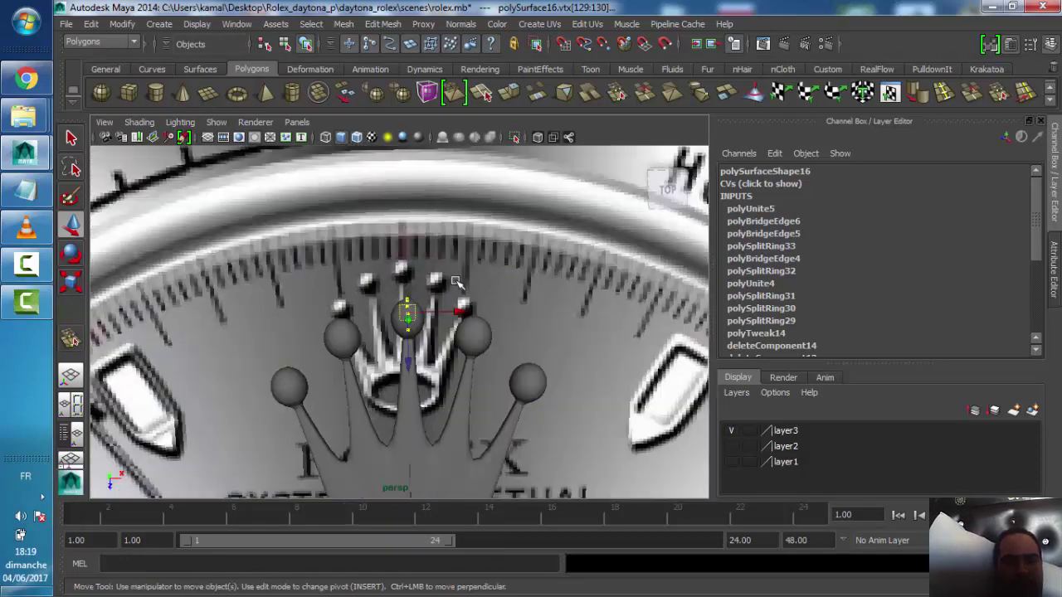
alt+drag(448, 314, 423, 324)
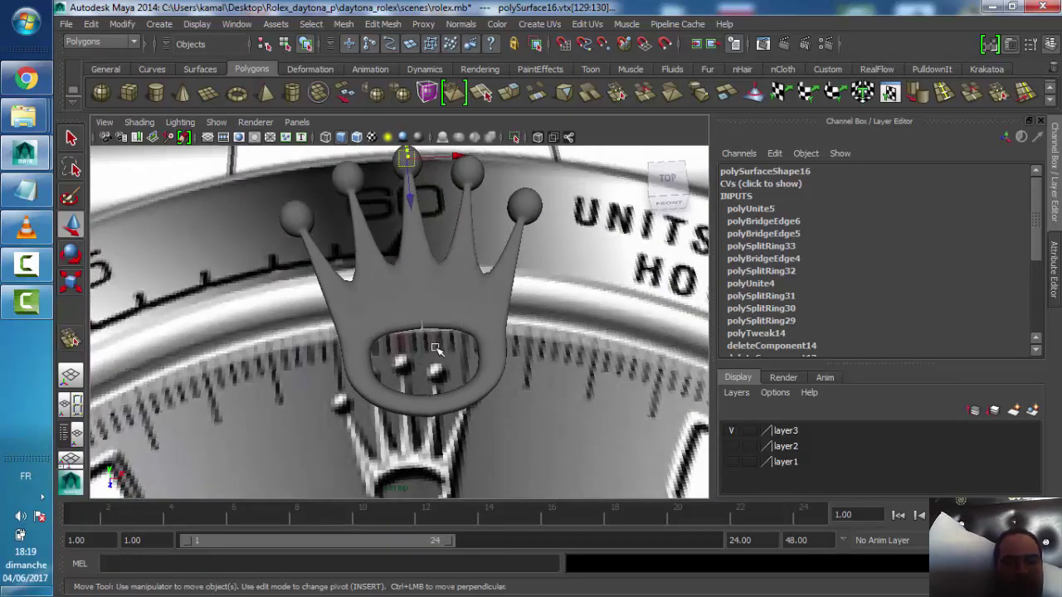
click(423, 324)
Orbit to face the crown's inner ring and switch to vertex selection
scroll(422, 323, up, 2)
scroll(427, 310, up, 1)
scroll(469, 299, up, 2)
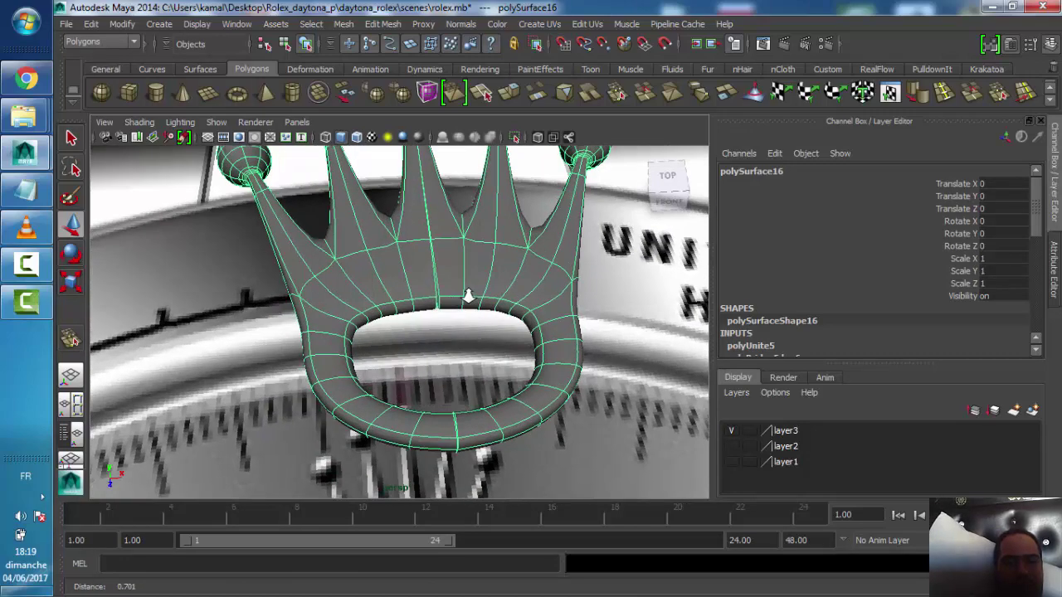
scroll(493, 287, up, 4)
mouse_move(493, 287)
alt+mouse_down()
mouse_move(474, 279)
mouse_move(457, 308)
alt+mouse_up()
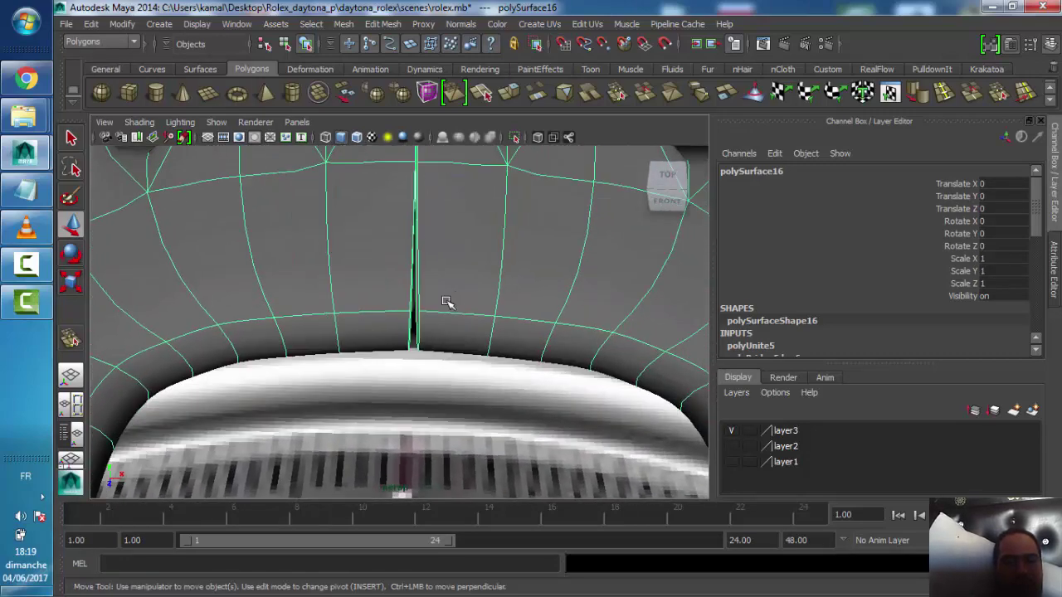
right_drag(447, 255, 383, 257)
mouse_move(384, 257)
alt+mouse_down()
mouse_move(379, 275)
mouse_move(461, 209)
mouse_move(434, 254)
mouse_move(445, 280)
alt+mouse_up()
Select the seam vertex at the inner ring's top and return to the unsmoothed display
click(358, 266)
click(433, 254)
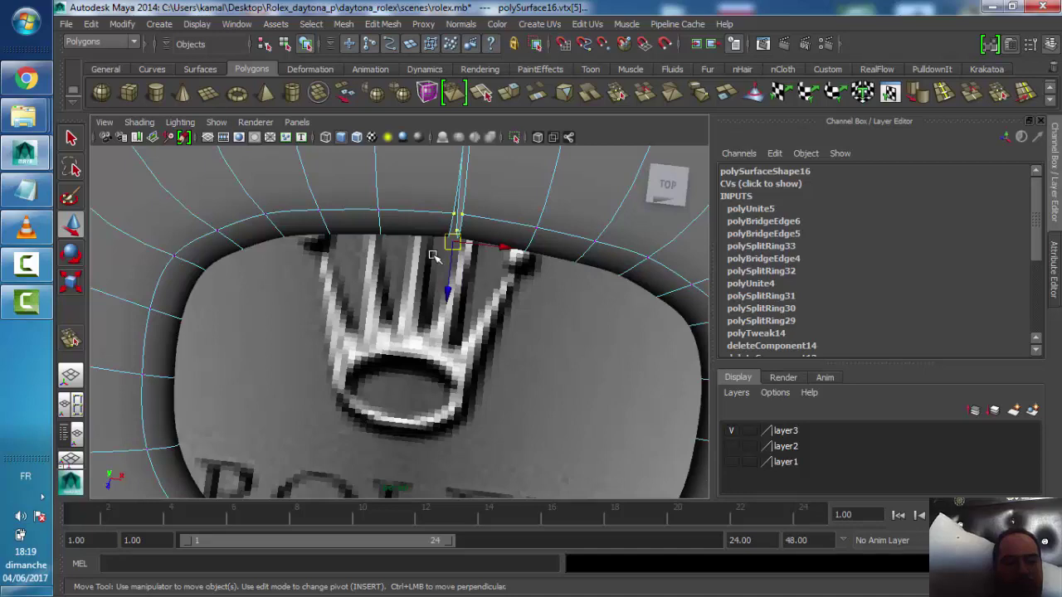
key(1)
mouse_move(457, 265)
alt+mouse_down()
mouse_move(451, 294)
mouse_move(456, 282)
alt+mouse_up()
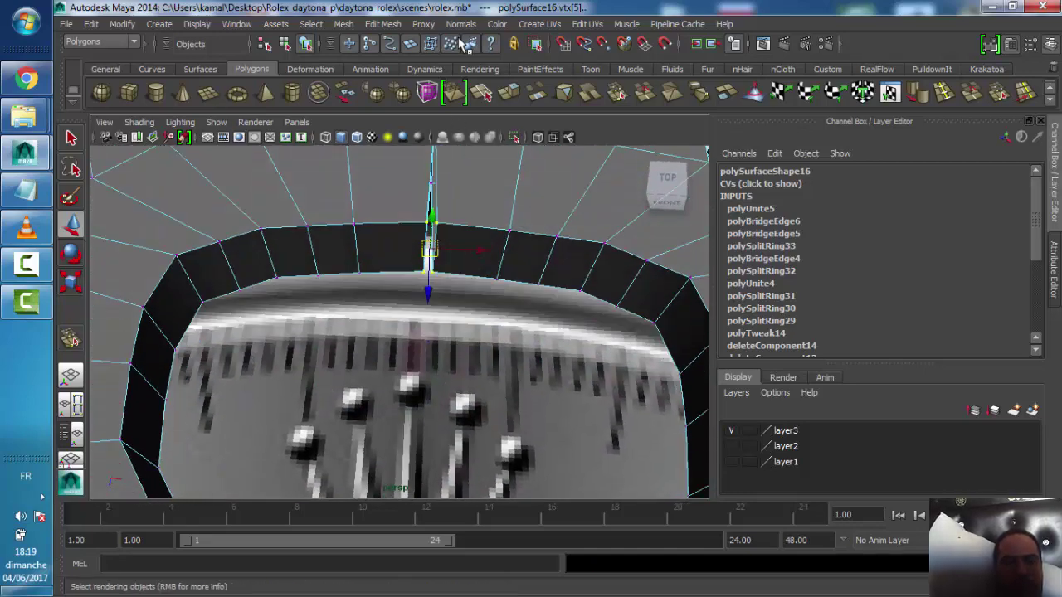
Merge the ring's seam vertices with a 0.1724 threshold and close the Merge options
click(397, 25)
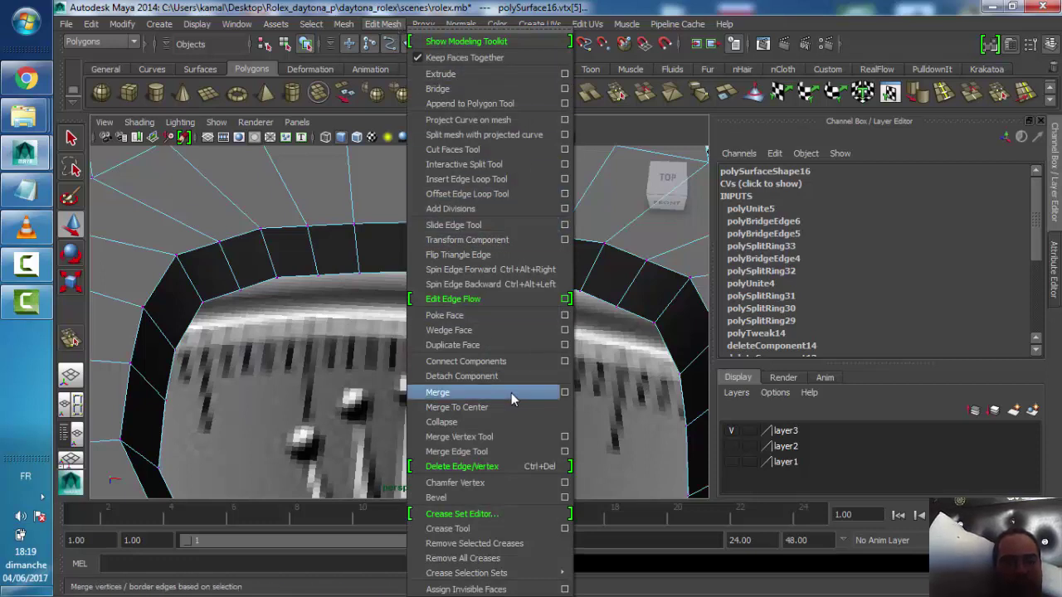
click(562, 393)
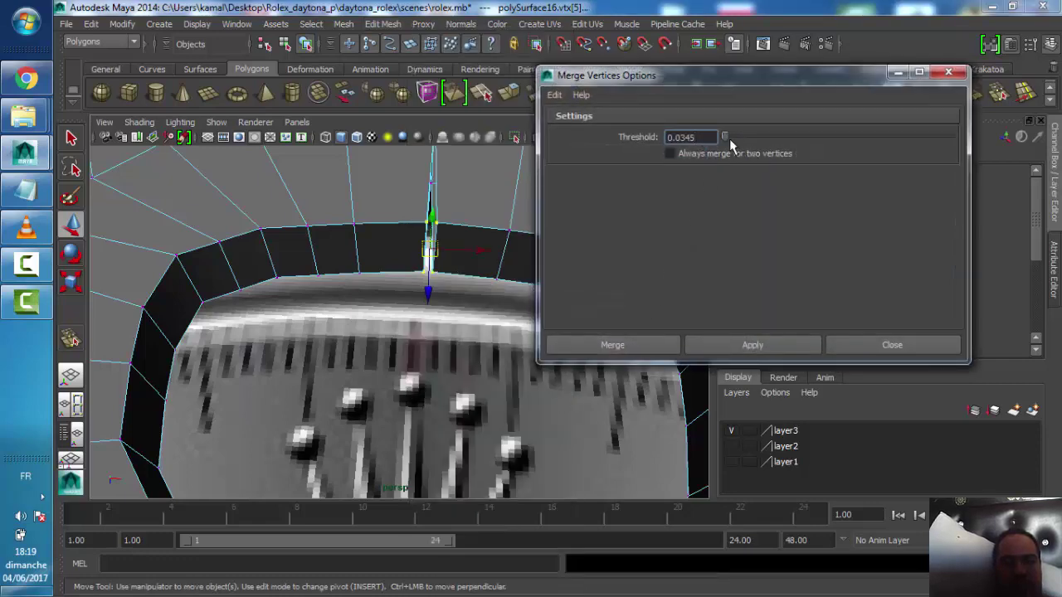
click(718, 343)
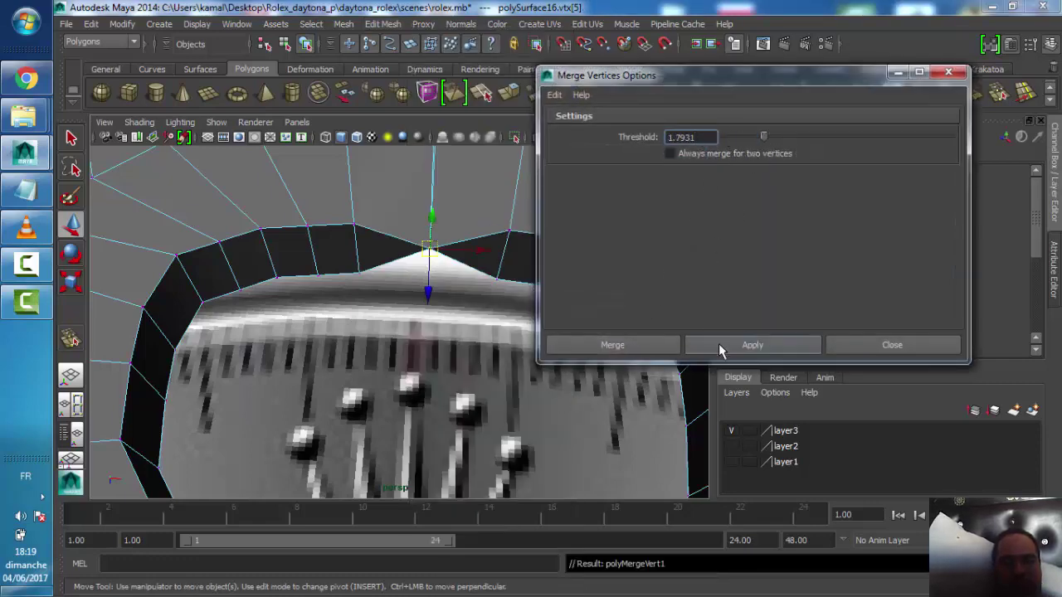
click(379, 347)
key(ctrl+z)
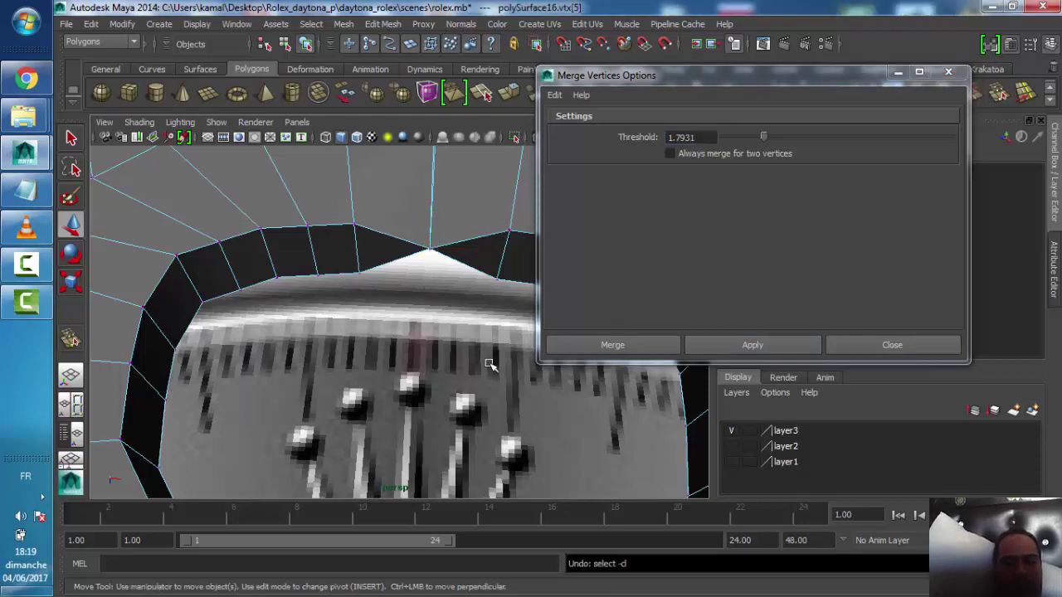
click(838, 345)
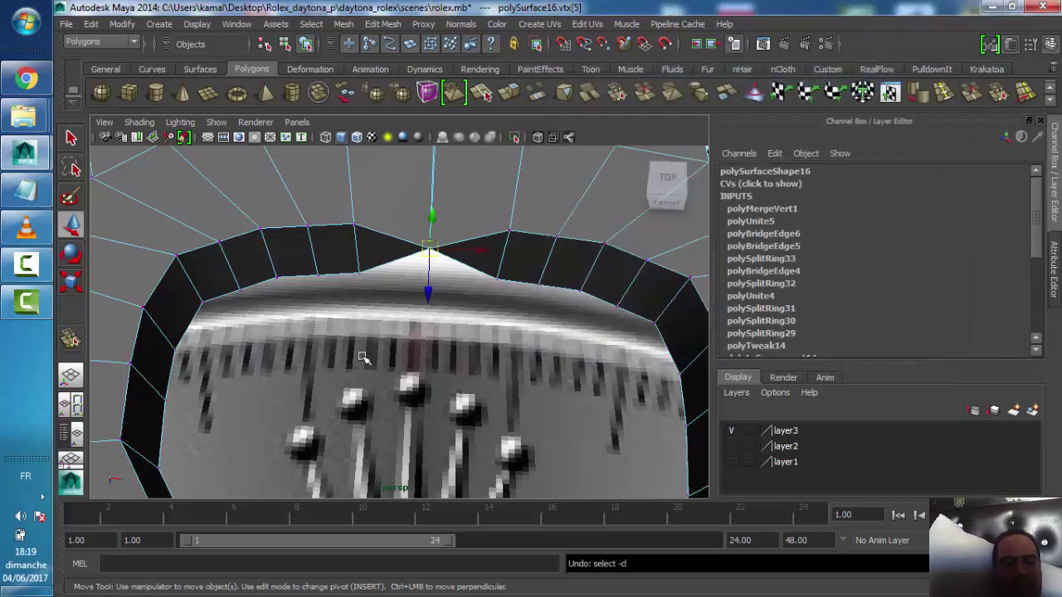
Repeat the seam merge, close the options, and undo the merge at the crown's peak
click(388, 23)
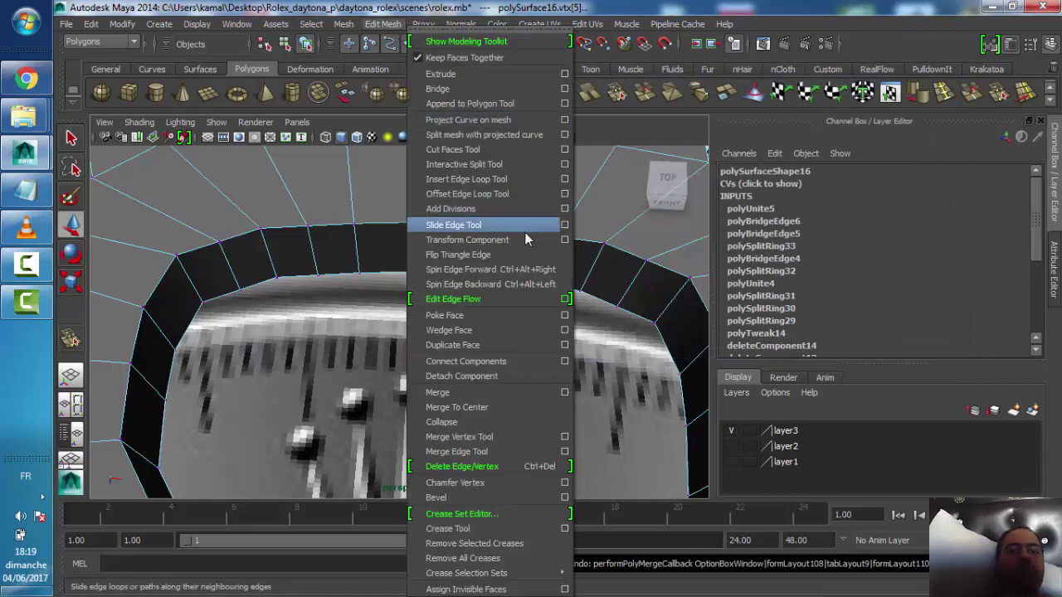
click(565, 393)
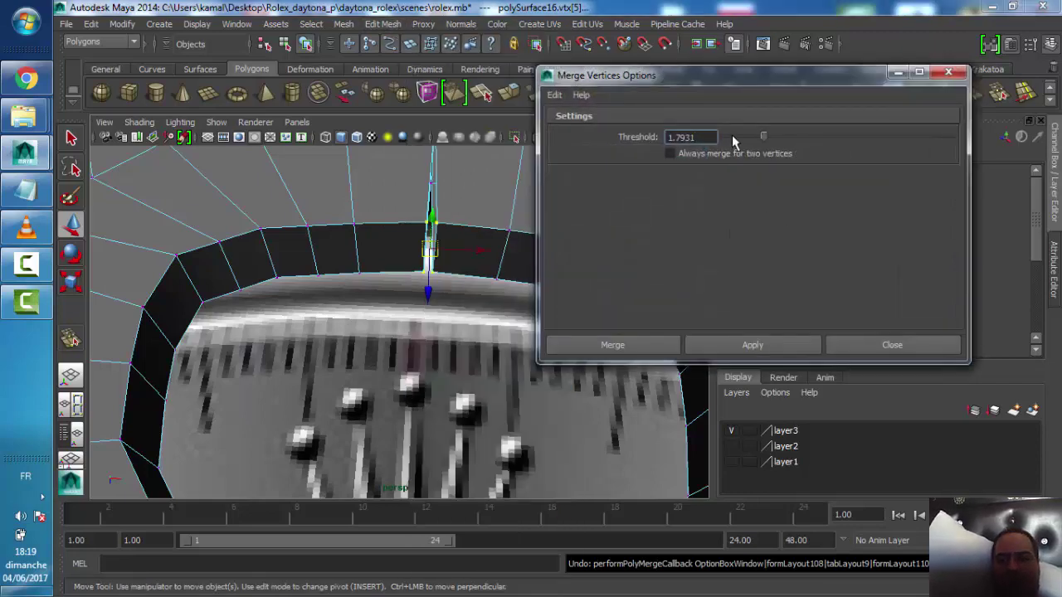
click(720, 344)
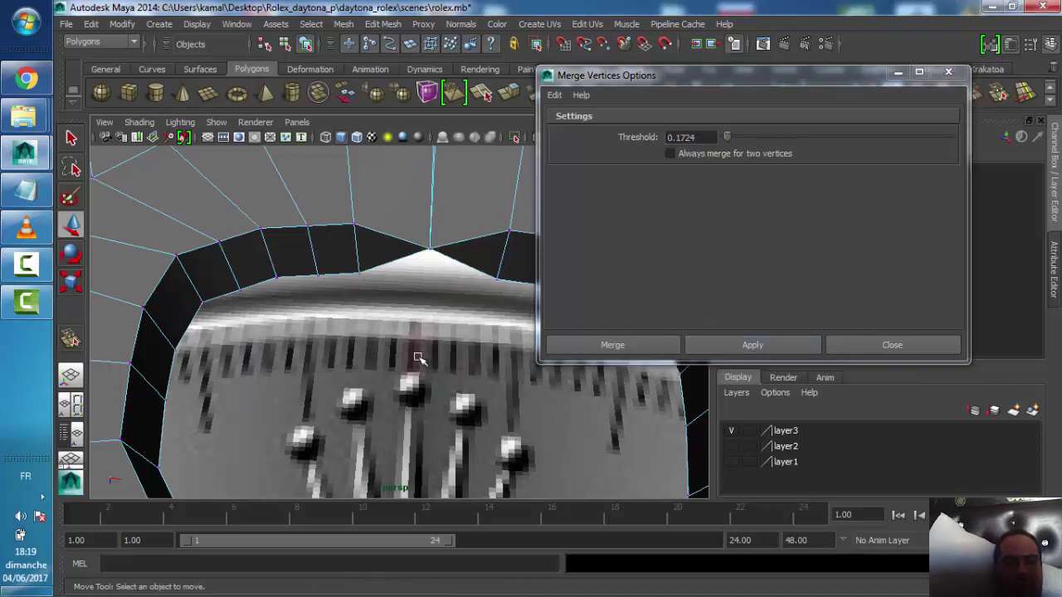
key(ctrl+z)
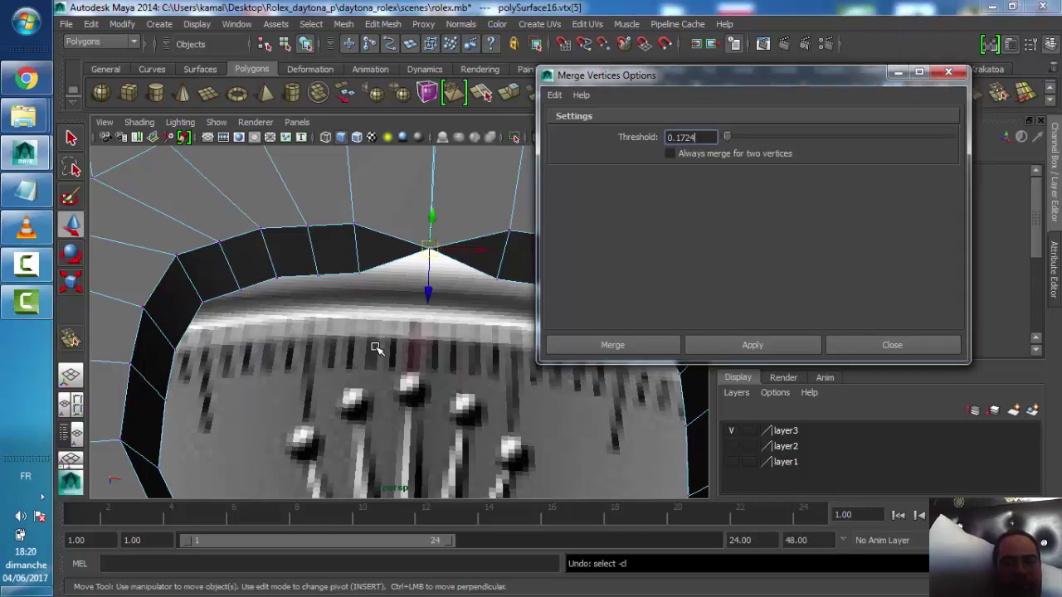
click(879, 346)
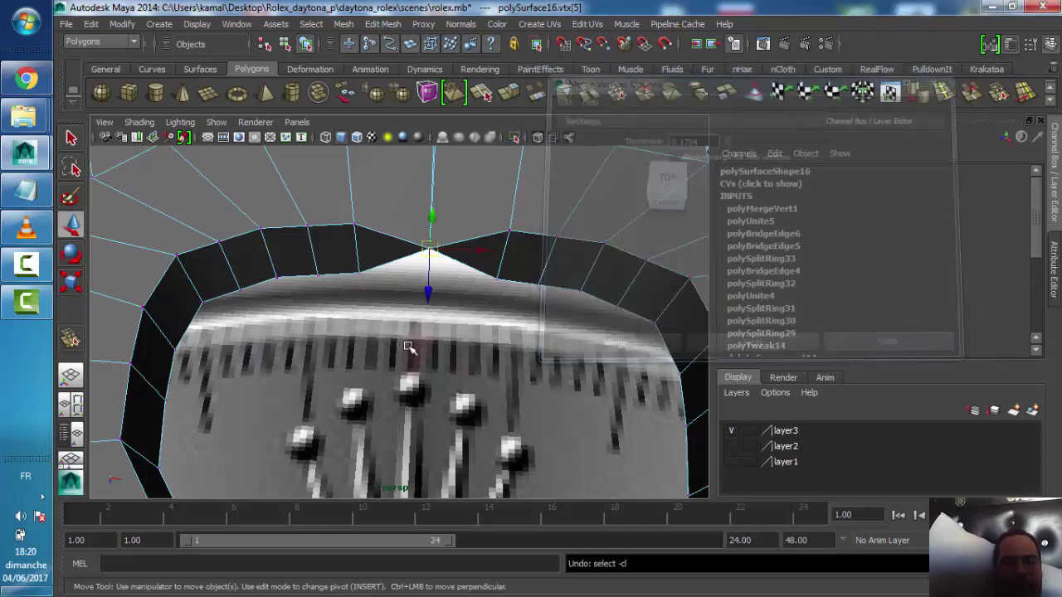
key(ctrl+z)
right_drag(493, 218, 552, 199)
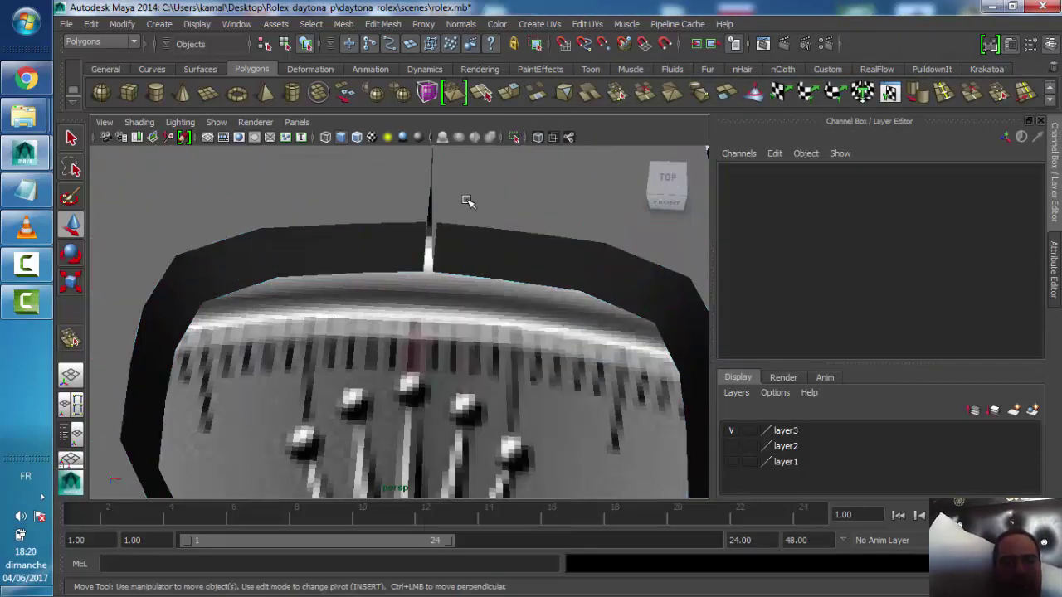
Clear the selection and apply a vertex merge with the threshold raised to 1.7931
click(464, 202)
right_click(468, 197)
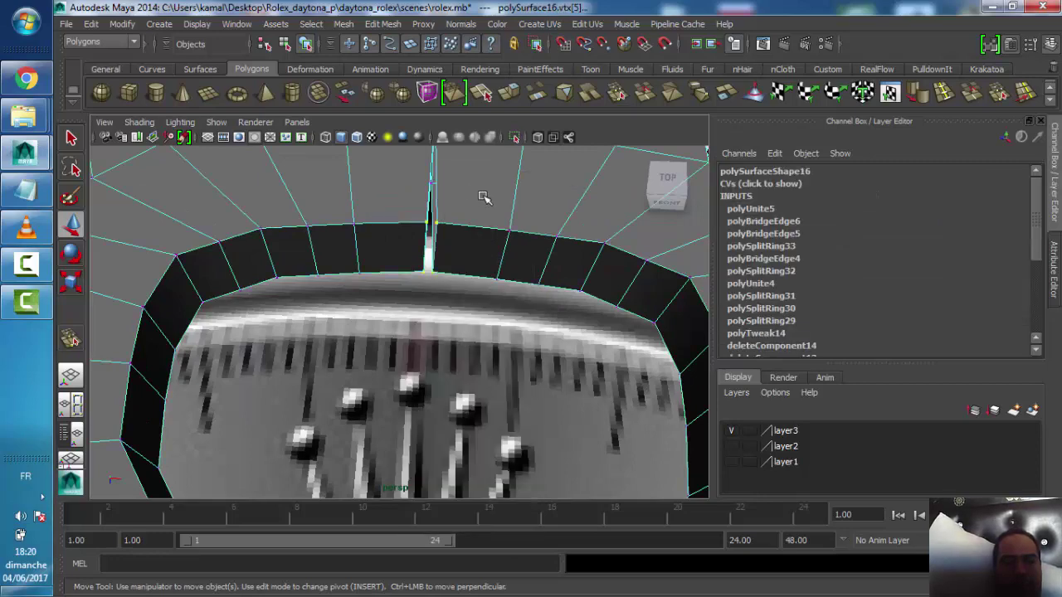
click(485, 199)
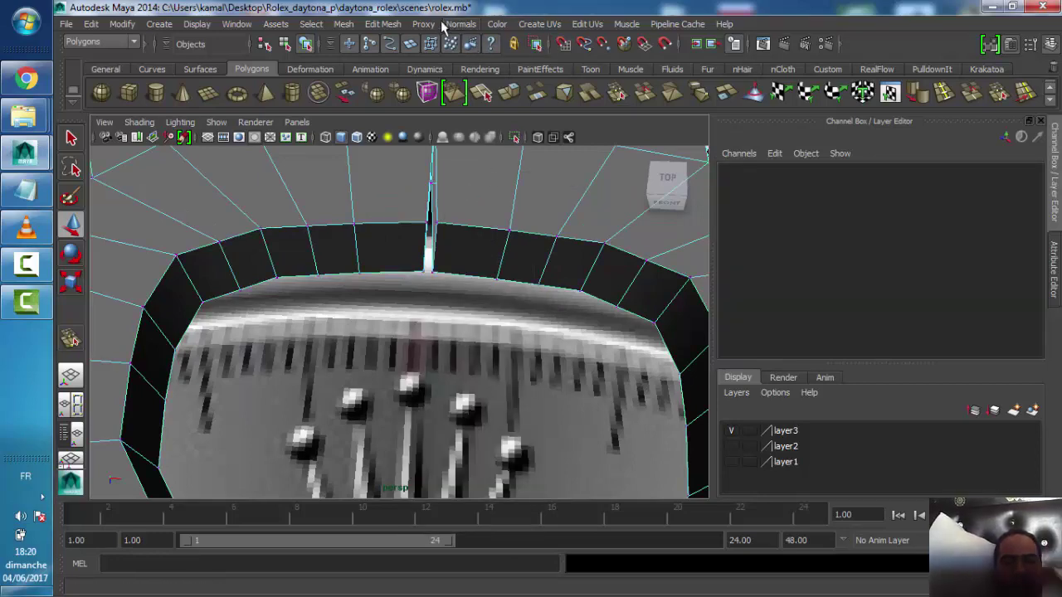
click(382, 23)
click(455, 391)
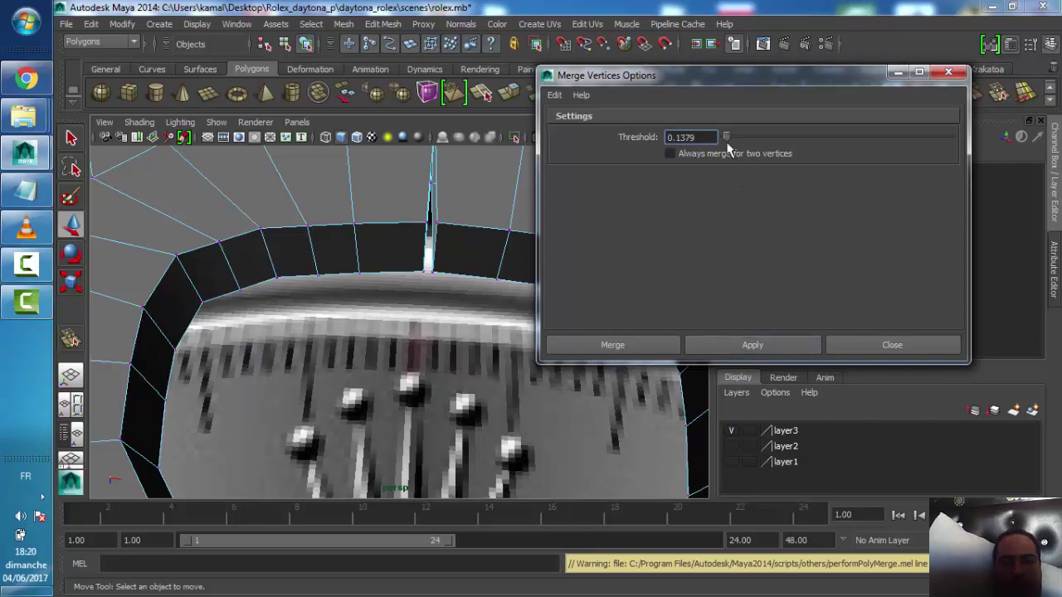
scroll(427, 357, up, 5)
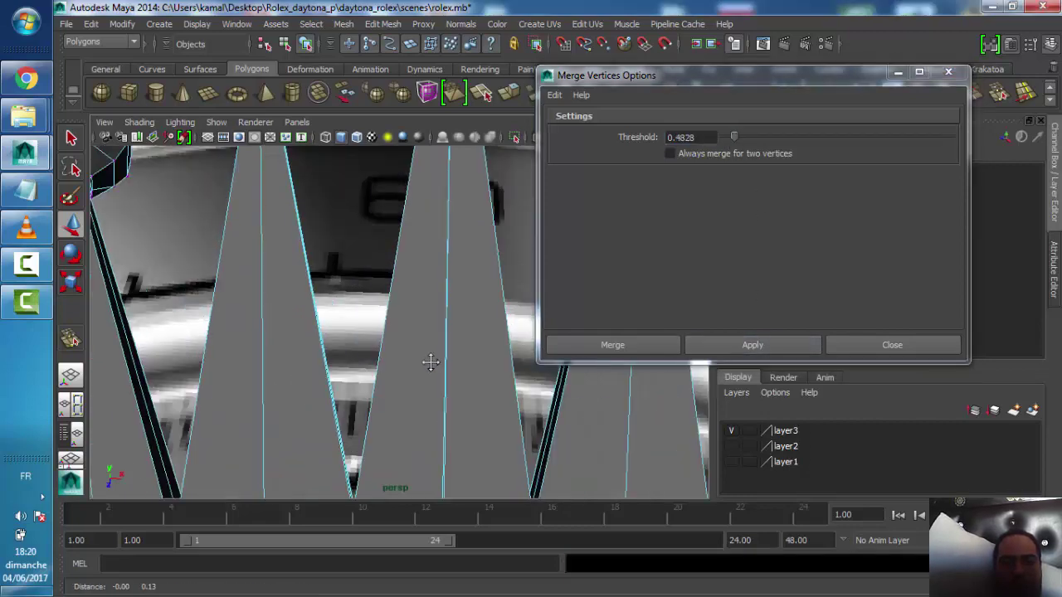
scroll(427, 357, down, 4)
scroll(423, 315, up, 2)
scroll(423, 316, down, 1)
drag(733, 137, 763, 136)
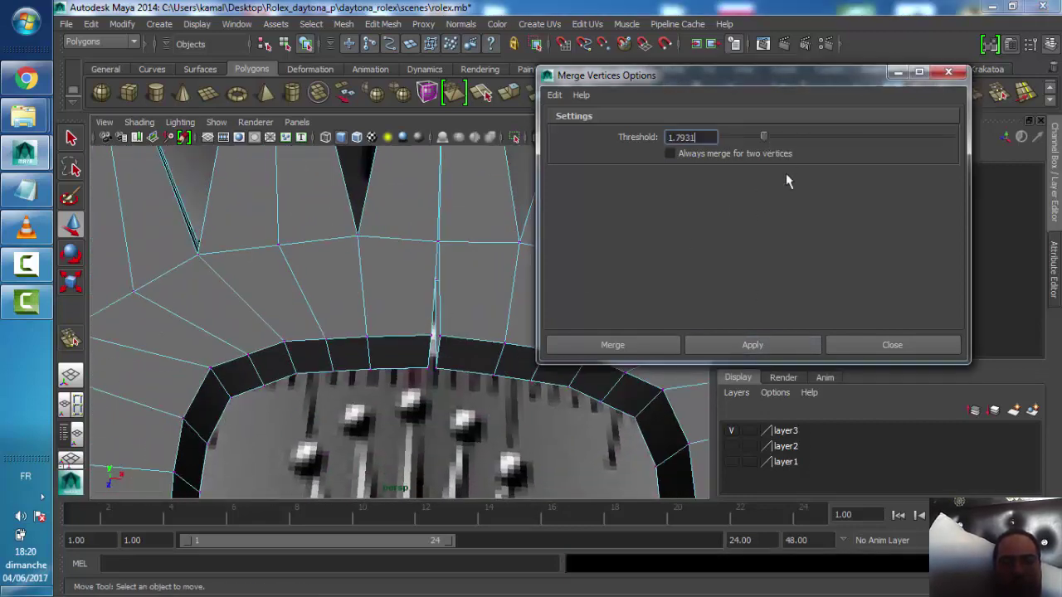
click(711, 351)
scroll(437, 352, up, 2)
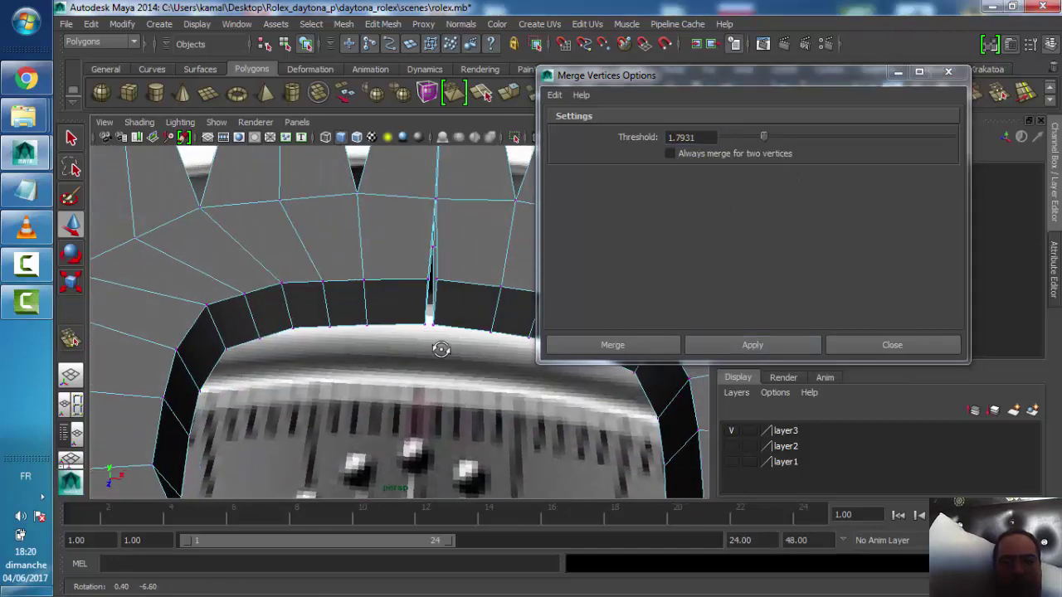
scroll(423, 332, up, 1)
Select the inner ring's seam vertex, try a lower-threshold merge, then undo both trial merges
click(403, 286)
alt+drag(406, 307, 429, 334)
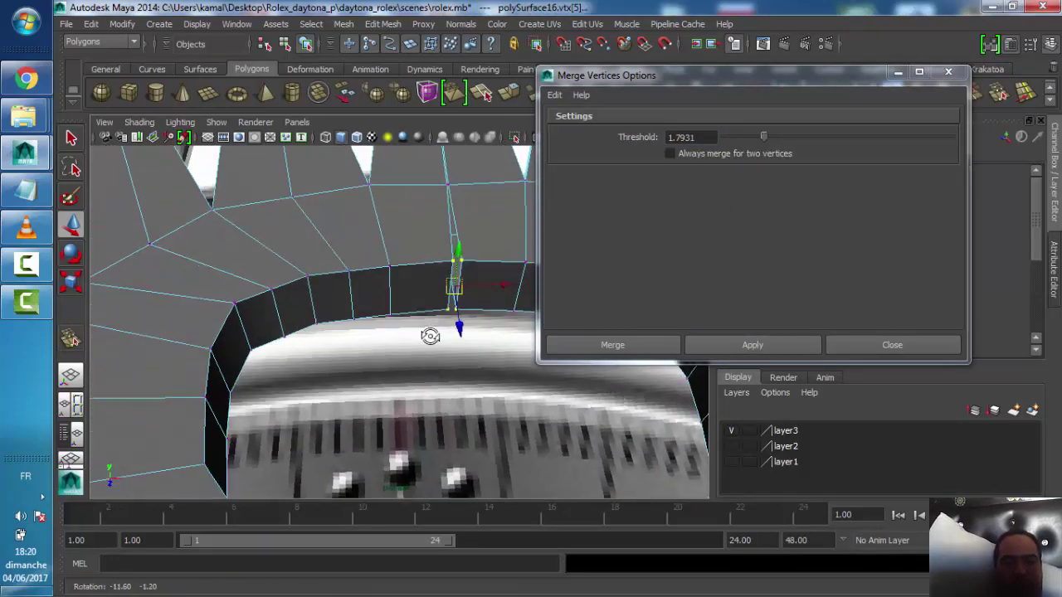
drag(736, 136, 733, 136)
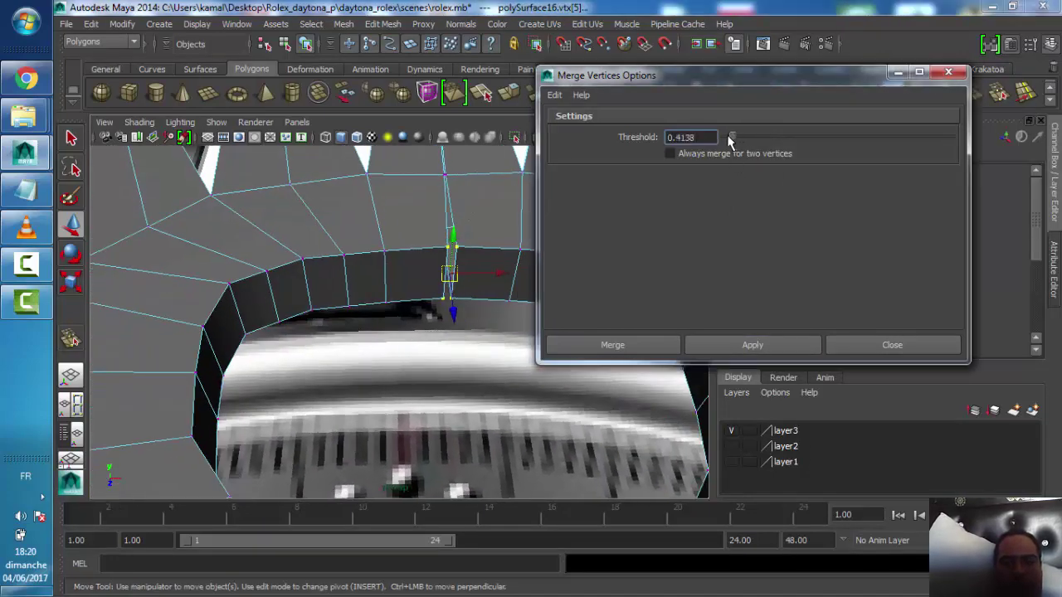
click(733, 344)
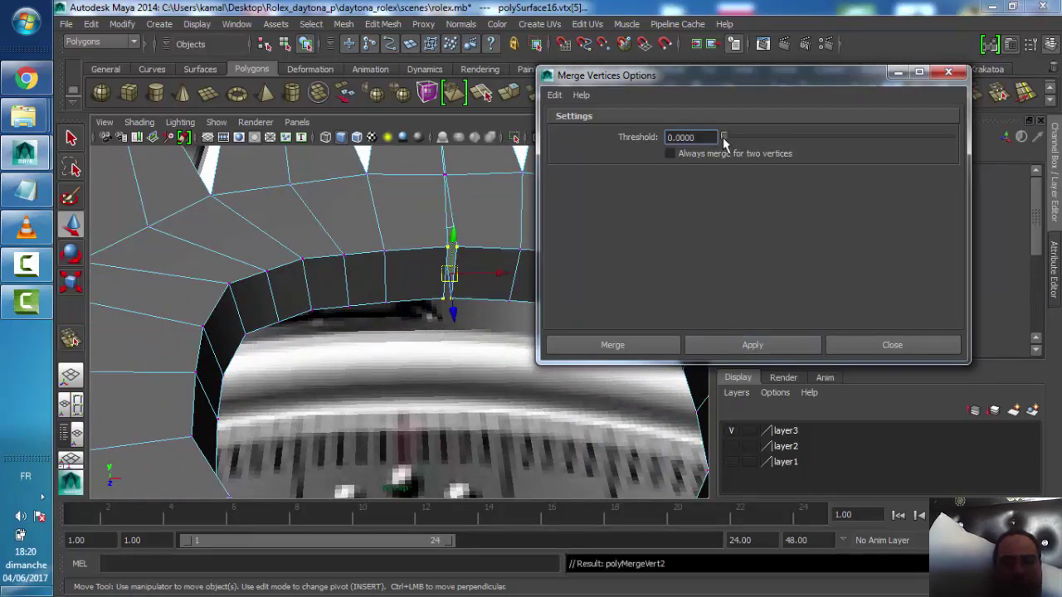
text(0.0345)
key(ctrl+z)
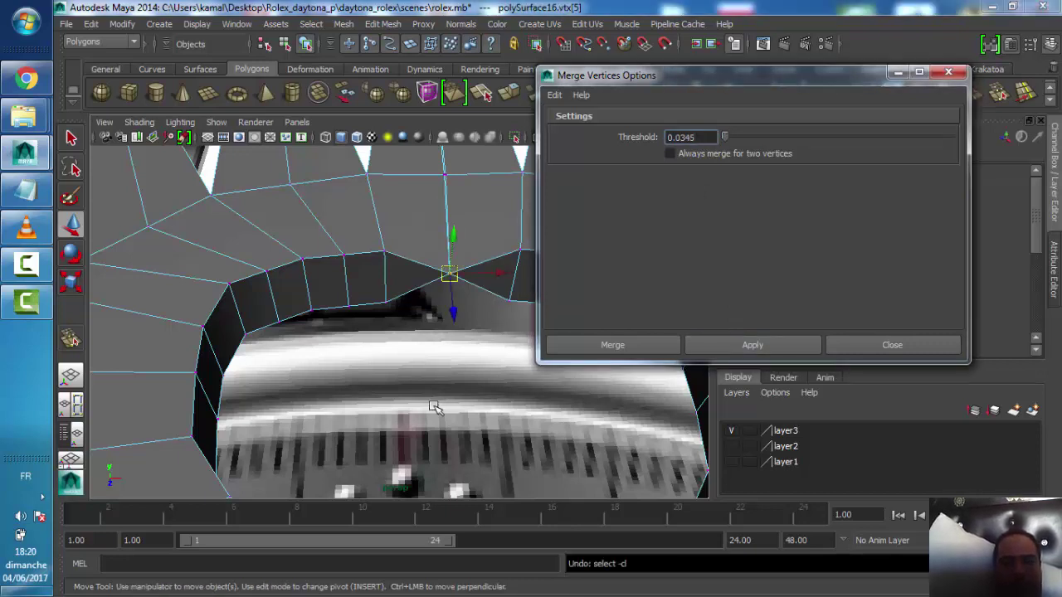
click(892, 345)
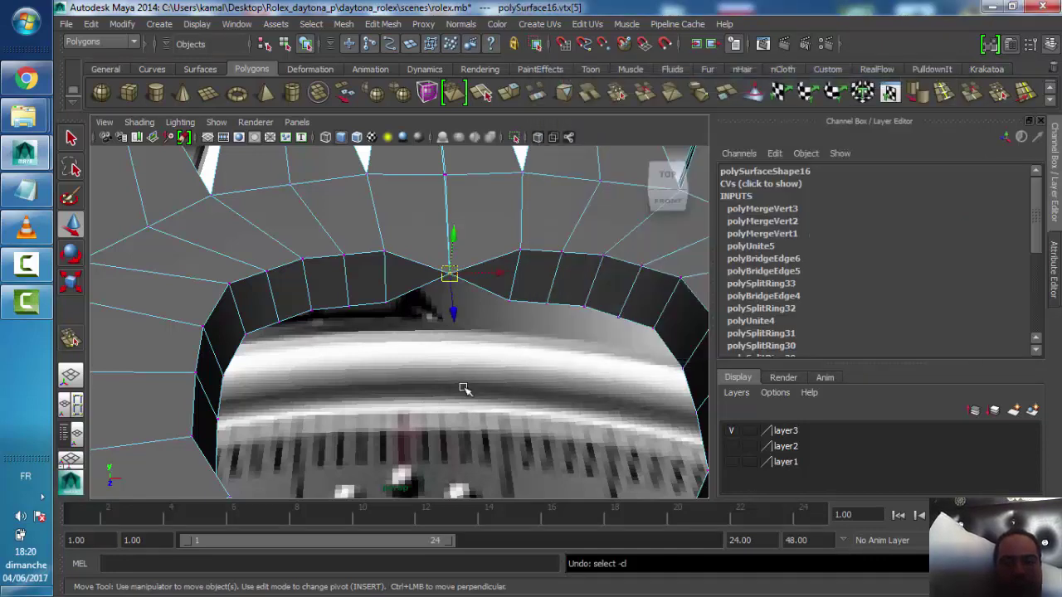
key(ctrl+z)
Merge the top seam vertices with a 0.0045 threshold and close the Merge options
click(461, 23)
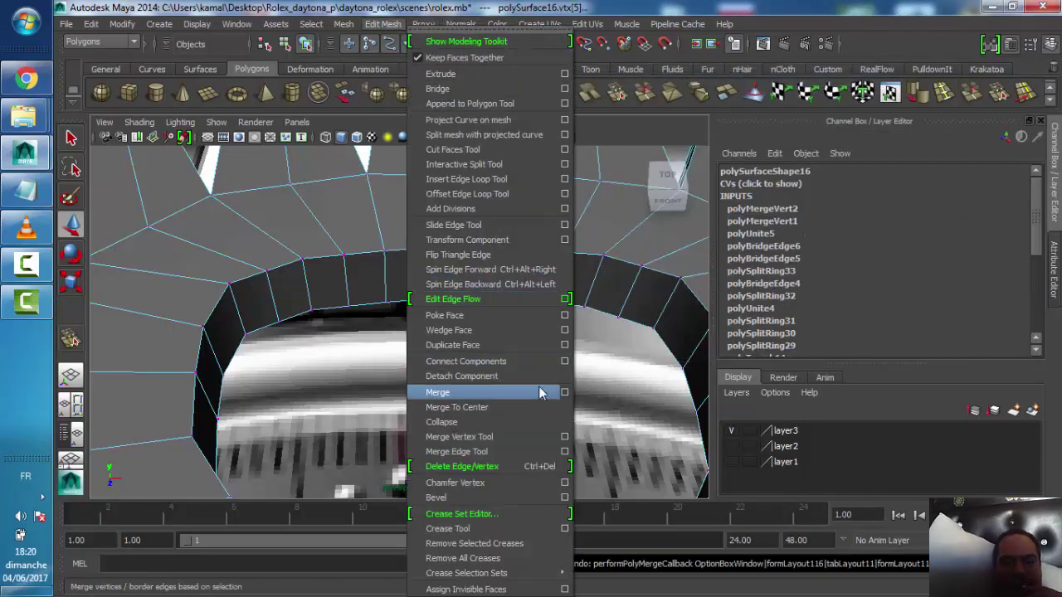
click(563, 395)
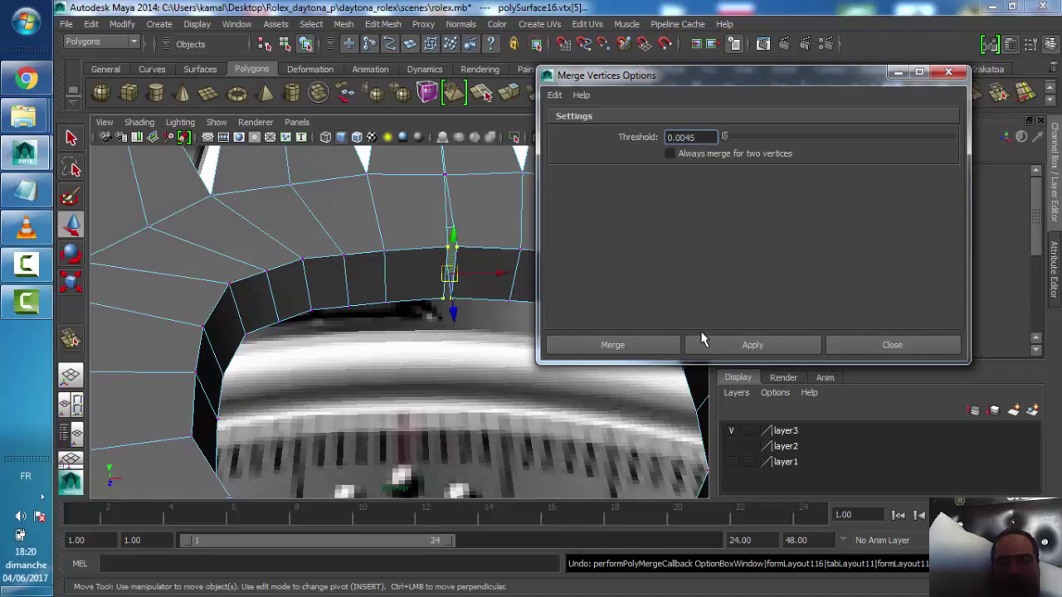
click(710, 345)
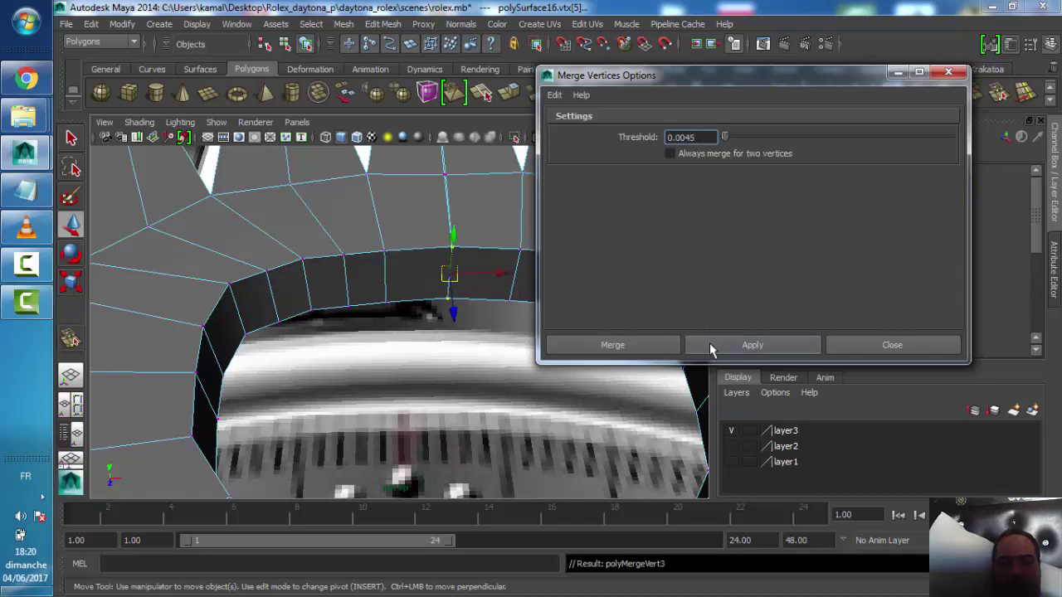
click(873, 344)
alt+drag(504, 232, 515, 268)
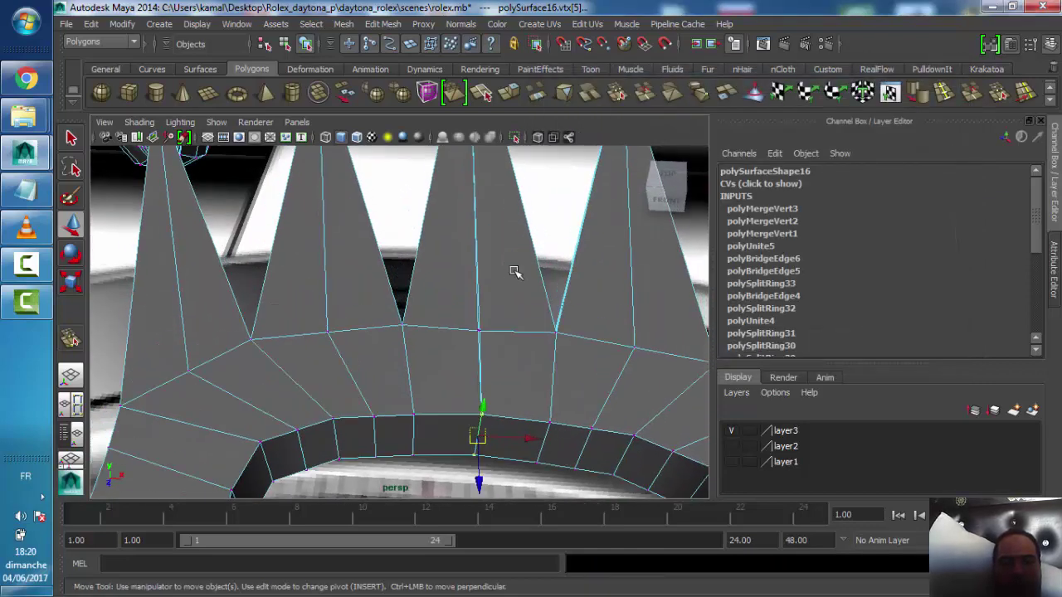
Maximize the top view and merge seam vertex vtx[27] on the ring above the inner ring
key(space)
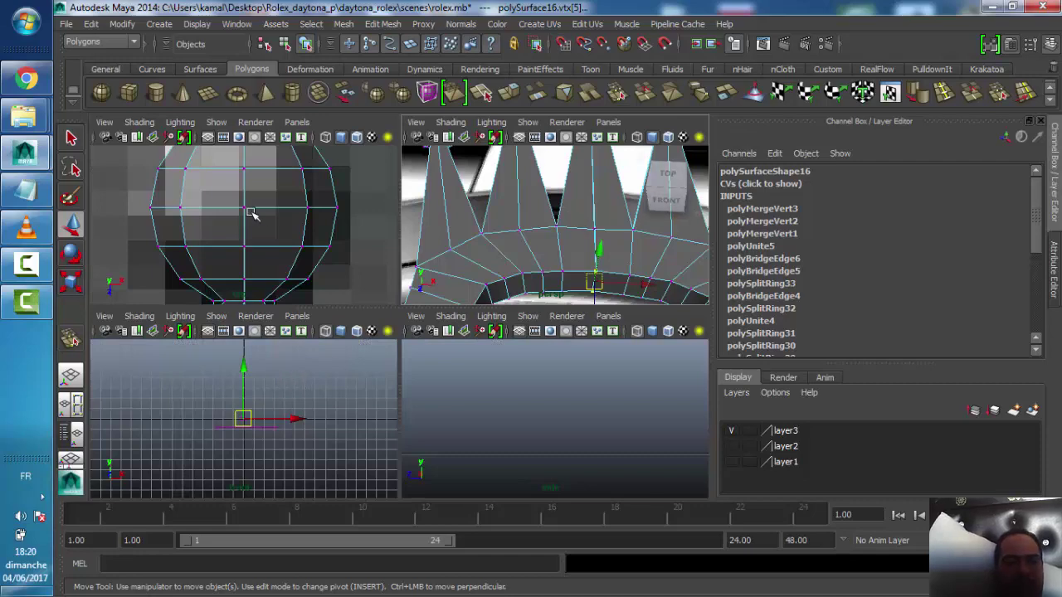
key(space)
scroll(415, 299, up, 2)
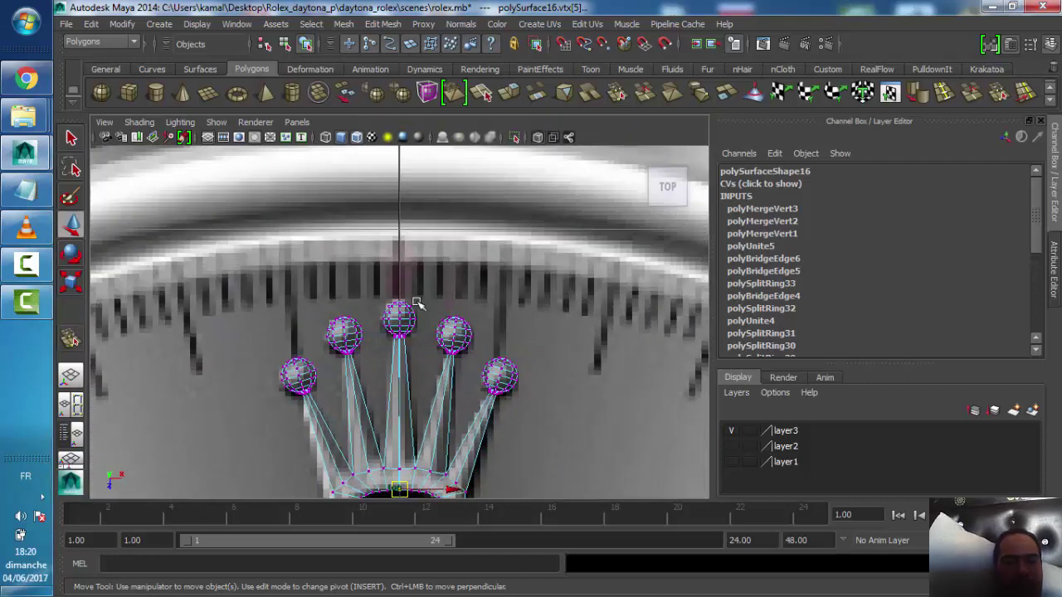
scroll(413, 291, up, 2)
scroll(411, 278, up, 2)
scroll(409, 264, up, 2)
mouse_move(409, 263)
alt+middle_down()
mouse_move(398, 292)
mouse_move(421, 311)
alt+middle_up()
click(405, 278)
shift+right_drag(420, 311, 411, 300)
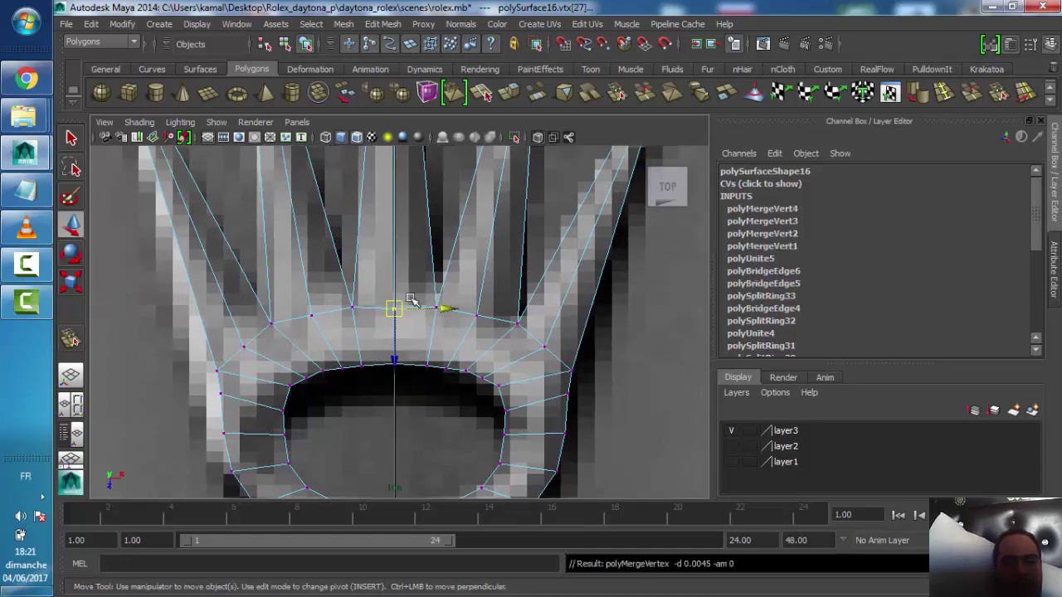
Select the centre-column vertices where stem meets sphere, trial-merge them with Ctrl+M, then undo
mouse_move(398, 218)
alt+middle_down()
mouse_move(402, 150)
mouse_move(405, 325)
alt+middle_up()
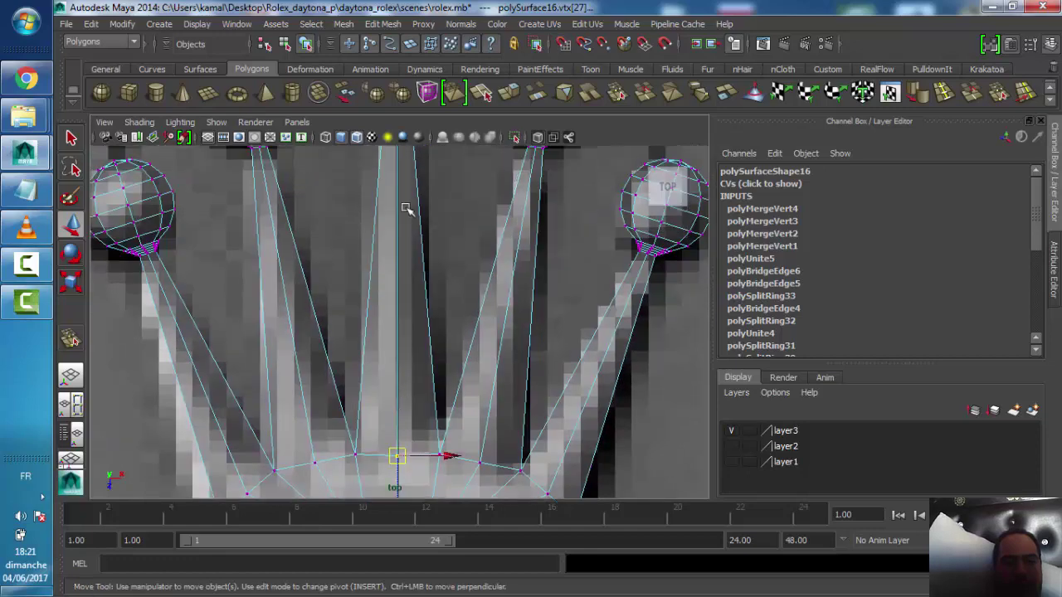
scroll(405, 325, up, 2)
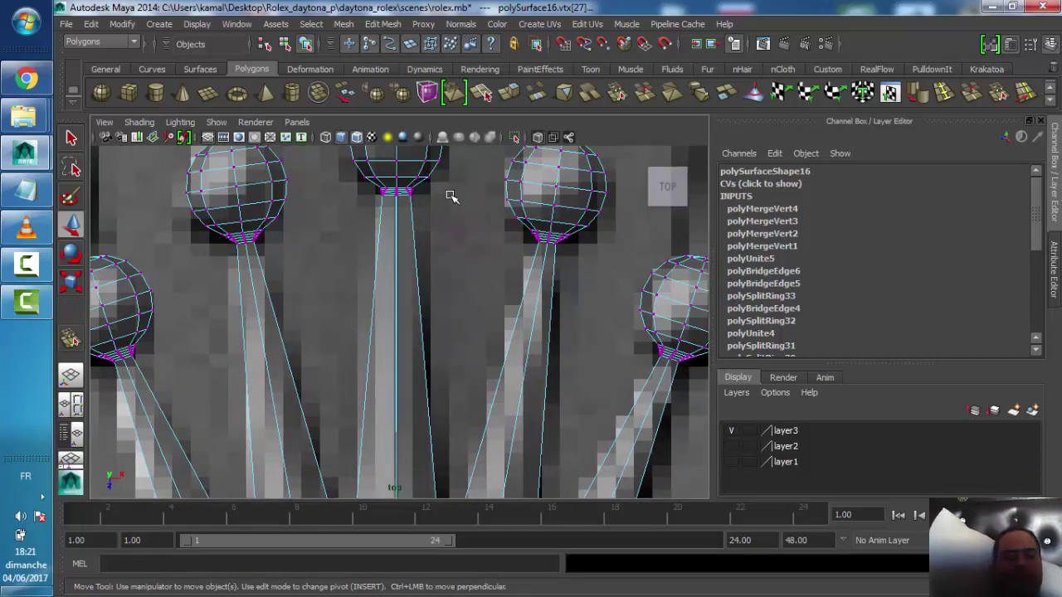
scroll(403, 309, up, 3)
scroll(409, 266, up, 2)
alt+middle_drag(400, 192, 399, 380)
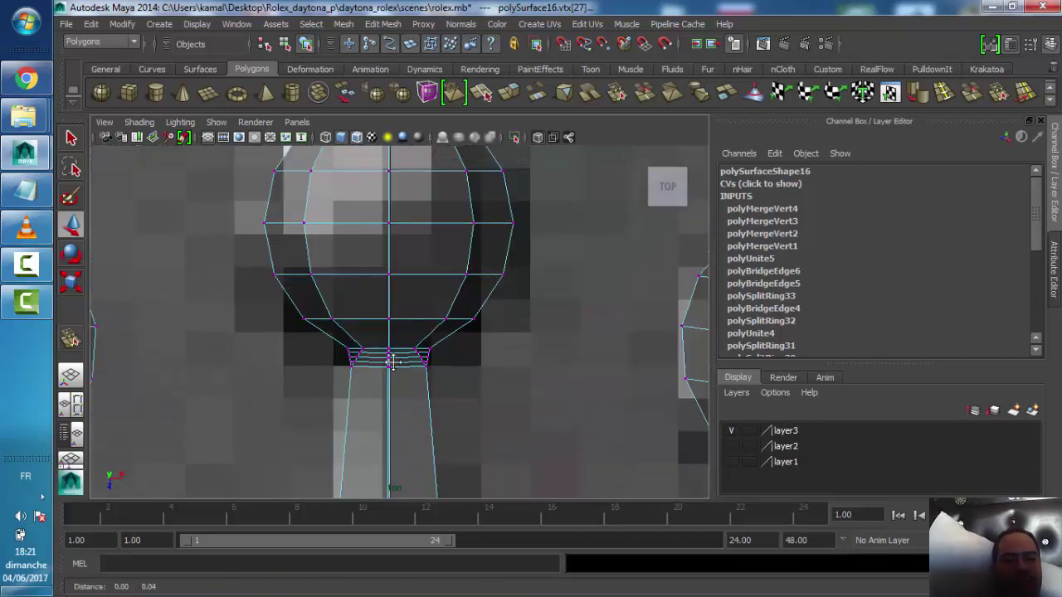
drag(365, 309, 373, 331)
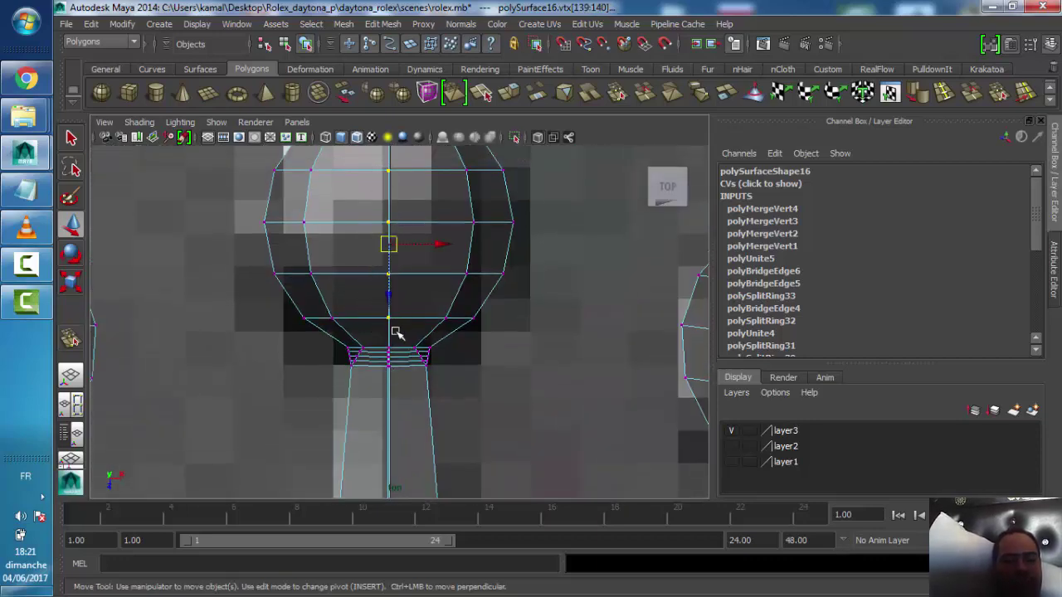
scroll(394, 332, up, 3)
scroll(386, 274, down, 3)
drag(386, 249, 353, 352)
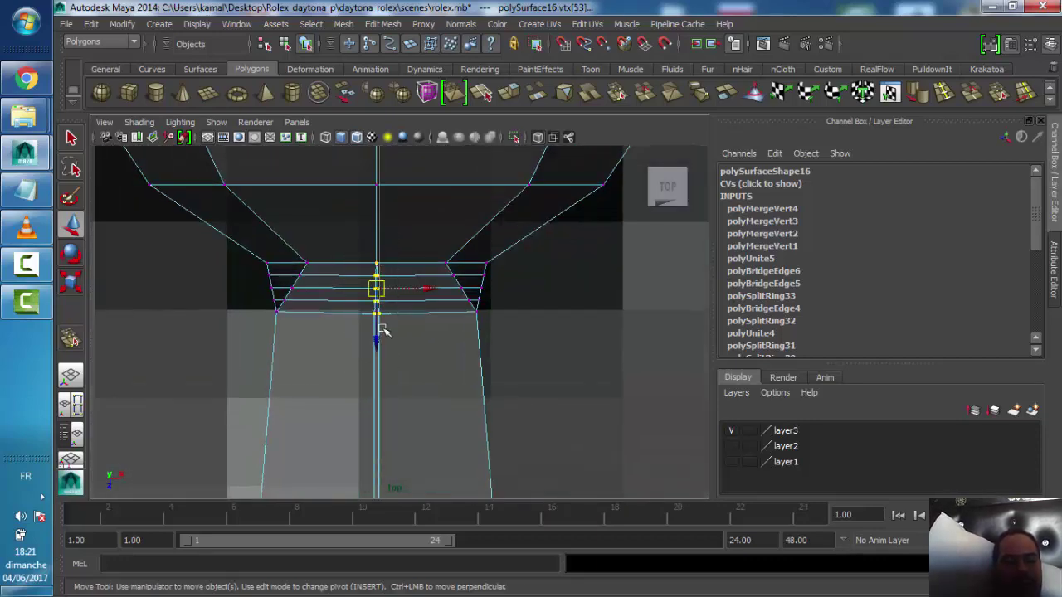
scroll(373, 319, up, 2)
scroll(377, 317, up, 2)
alt+middle_drag(382, 315, 401, 335)
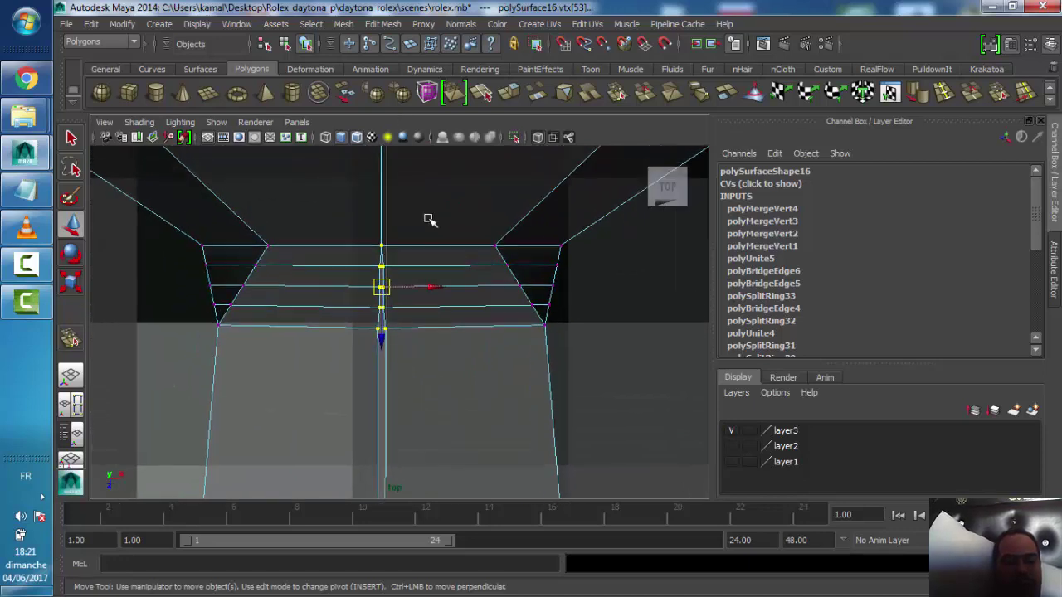
key(ctrl+m)
key(ctrl+z)
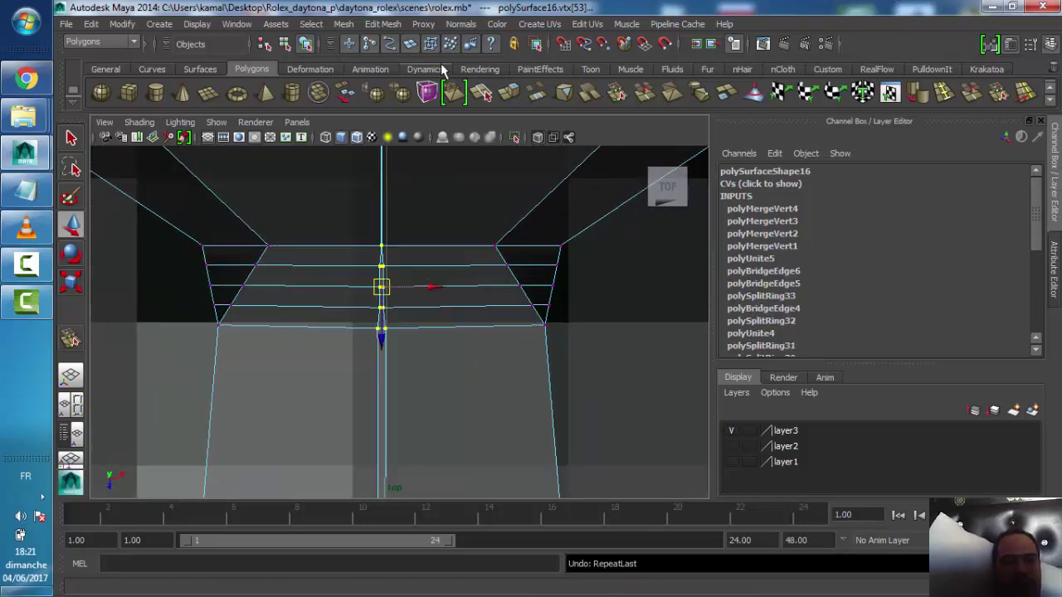
Weld the centre seam vertices with Merge at a very small threshold, creating polyMergeVert5
click(460, 24)
click(383, 24)
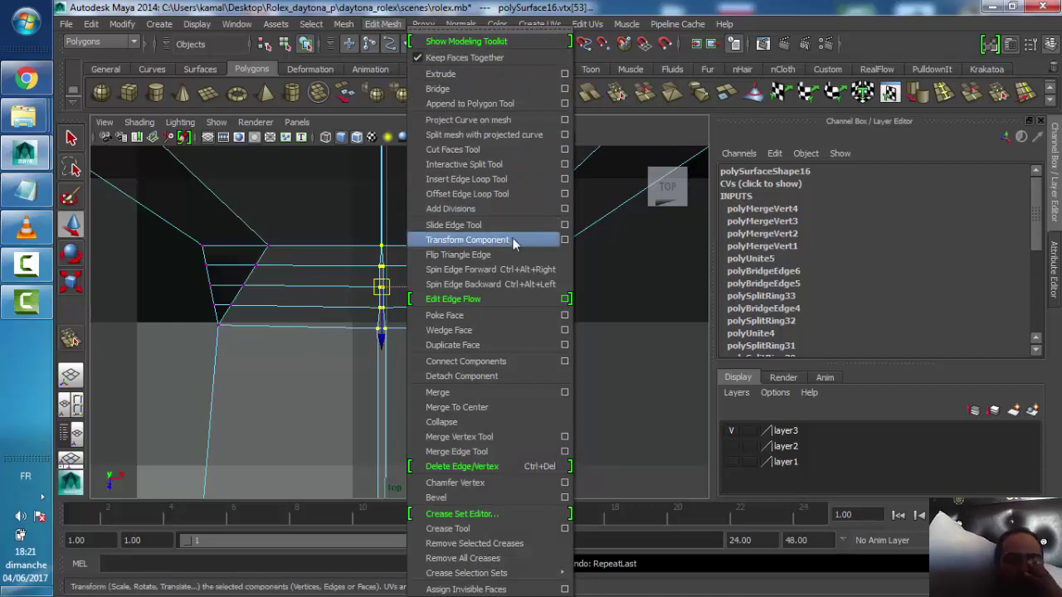
click(565, 393)
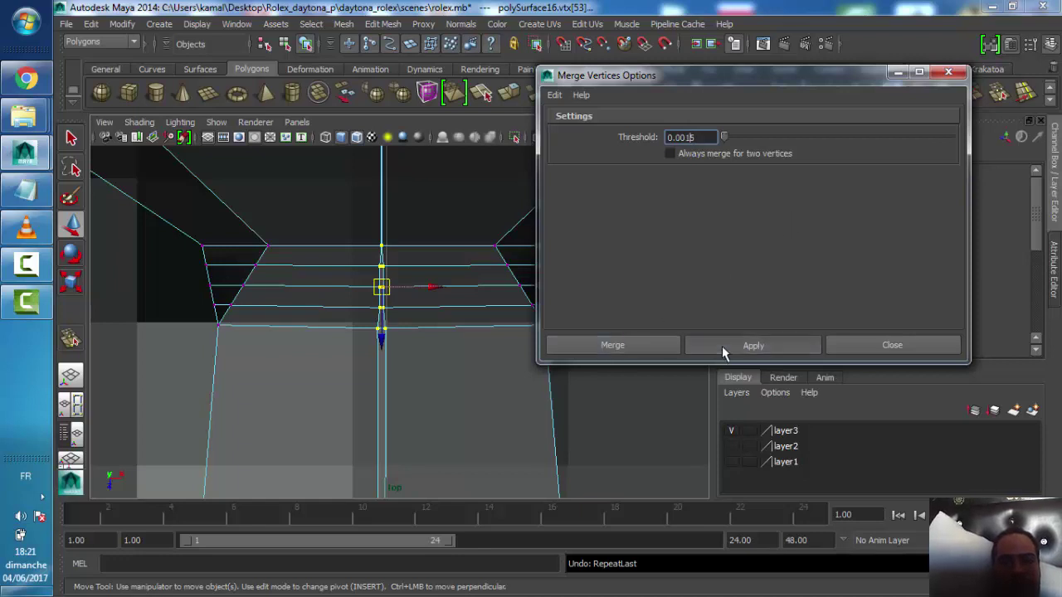
click(722, 346)
click(831, 347)
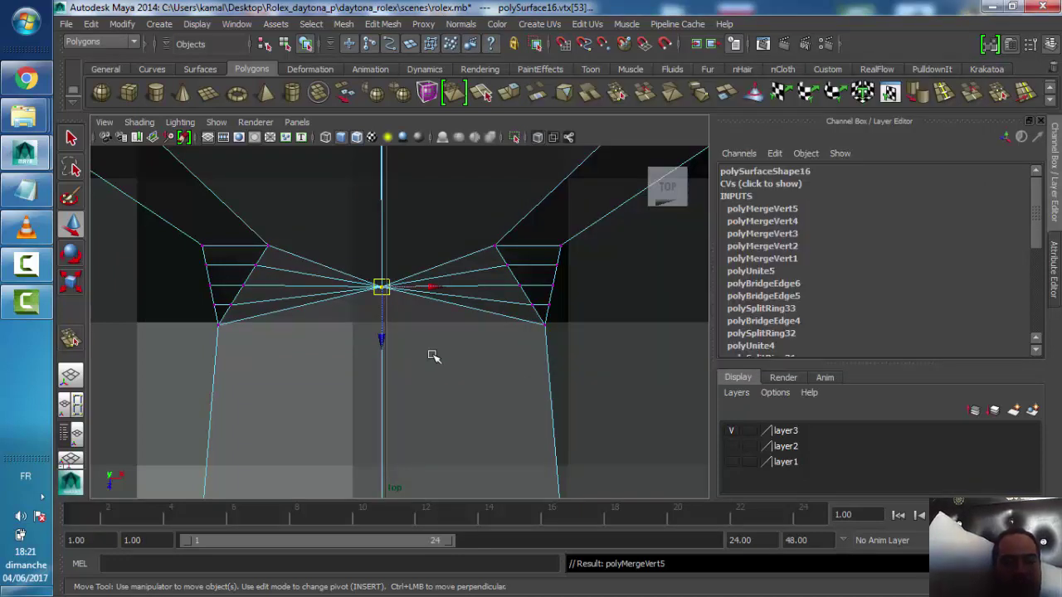
key(ctrl+z)
click(403, 26)
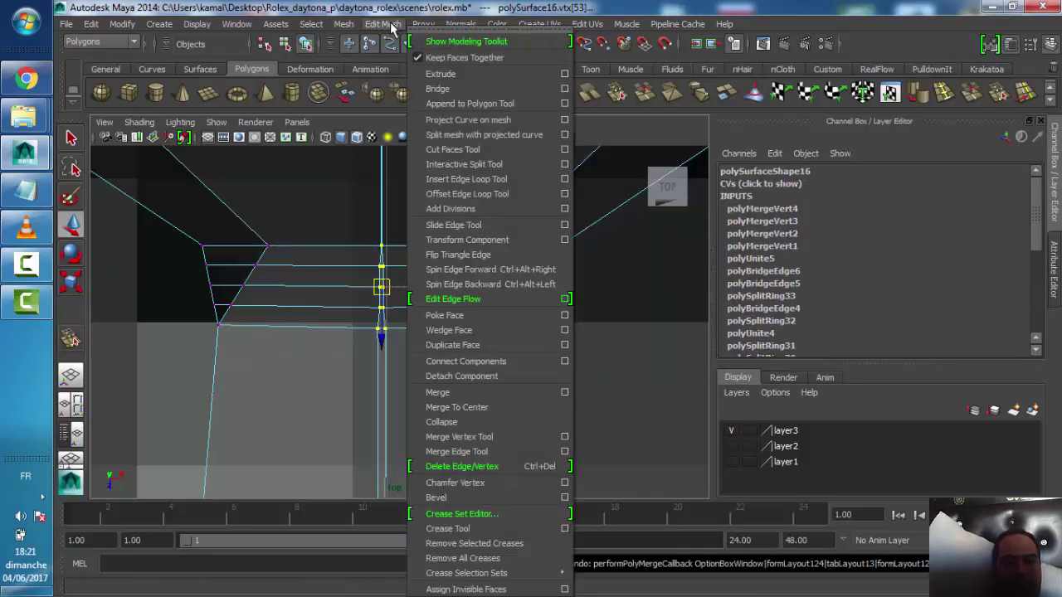
click(564, 394)
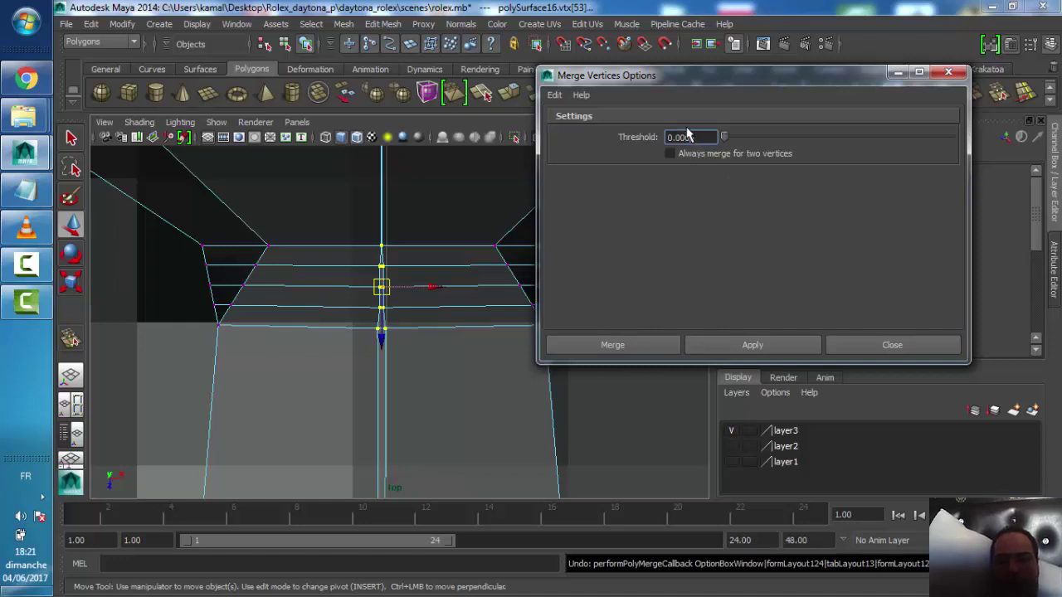
click(636, 345)
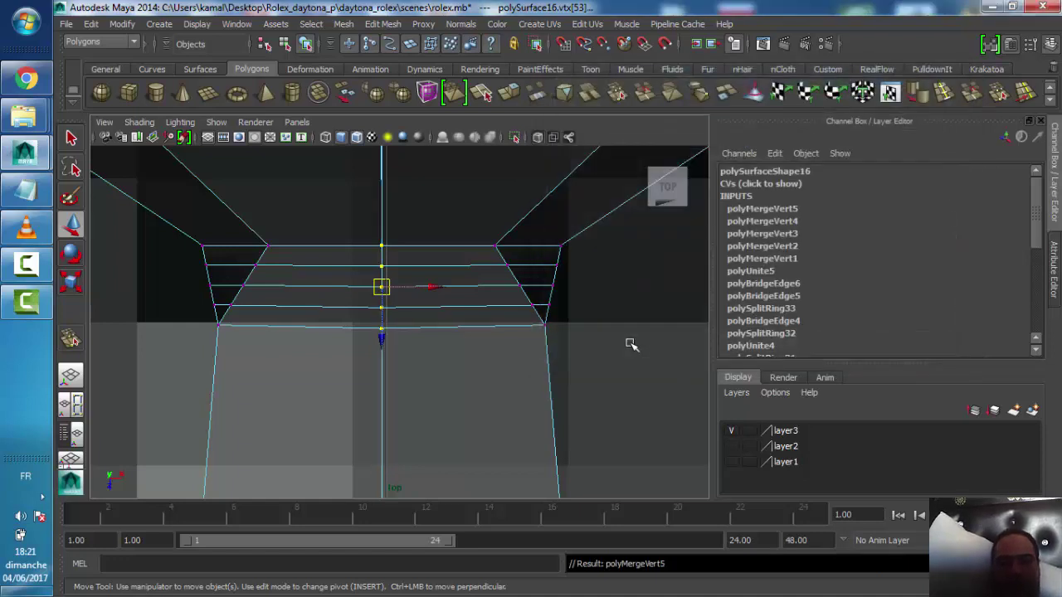
alt+middle_drag(445, 278, 391, 284)
Merge the first four seam vertex pairs up the centre line, repeating Merge with G
drag(413, 248, 386, 296)
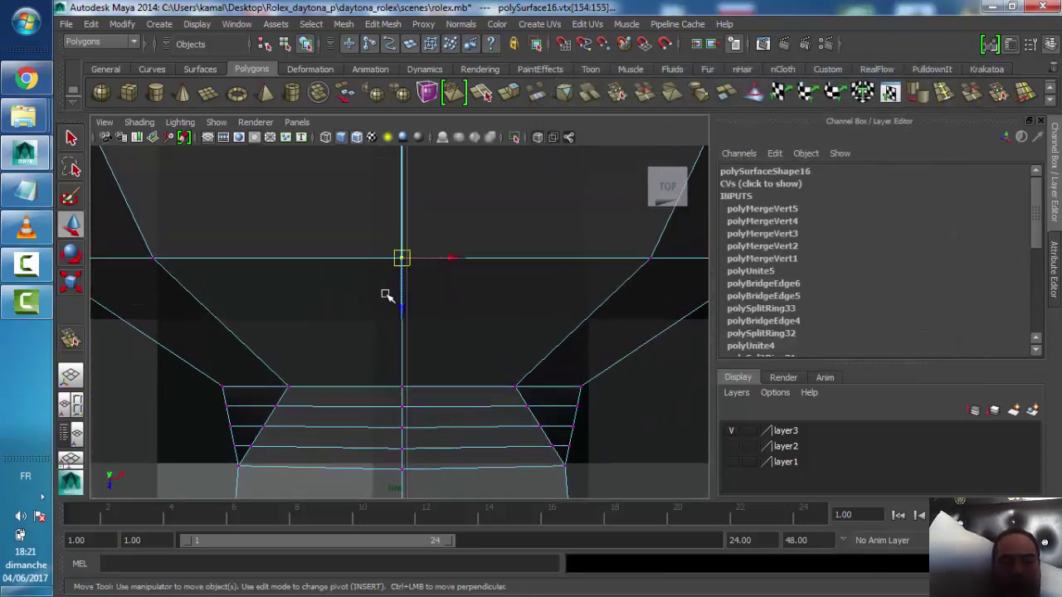
key(g)
scroll(448, 273, up, 2)
scroll(452, 286, up, 2)
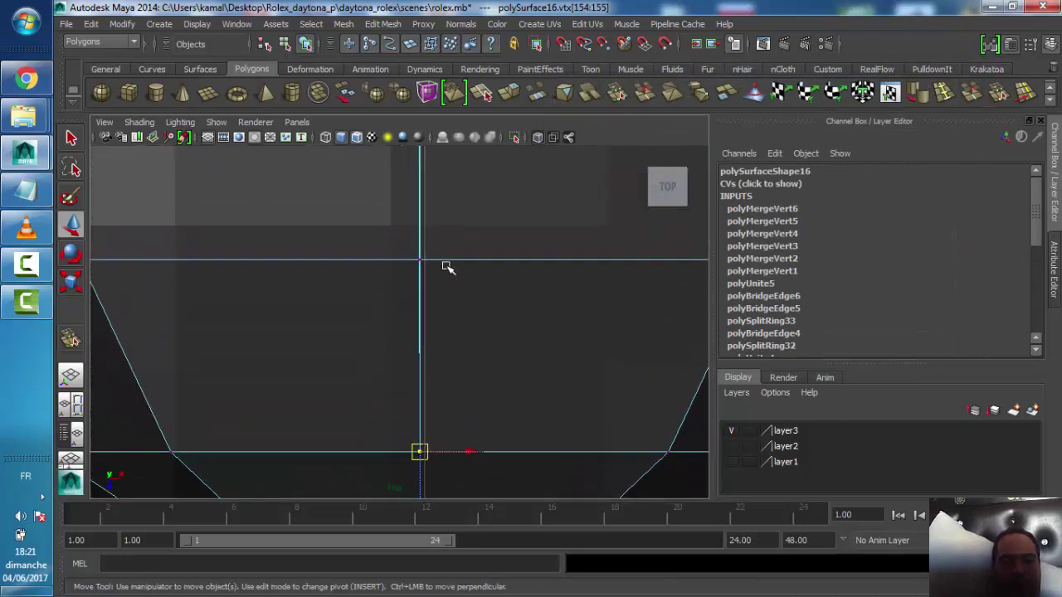
drag(443, 253, 355, 328)
key(g)
alt+middle_drag(443, 287, 432, 257)
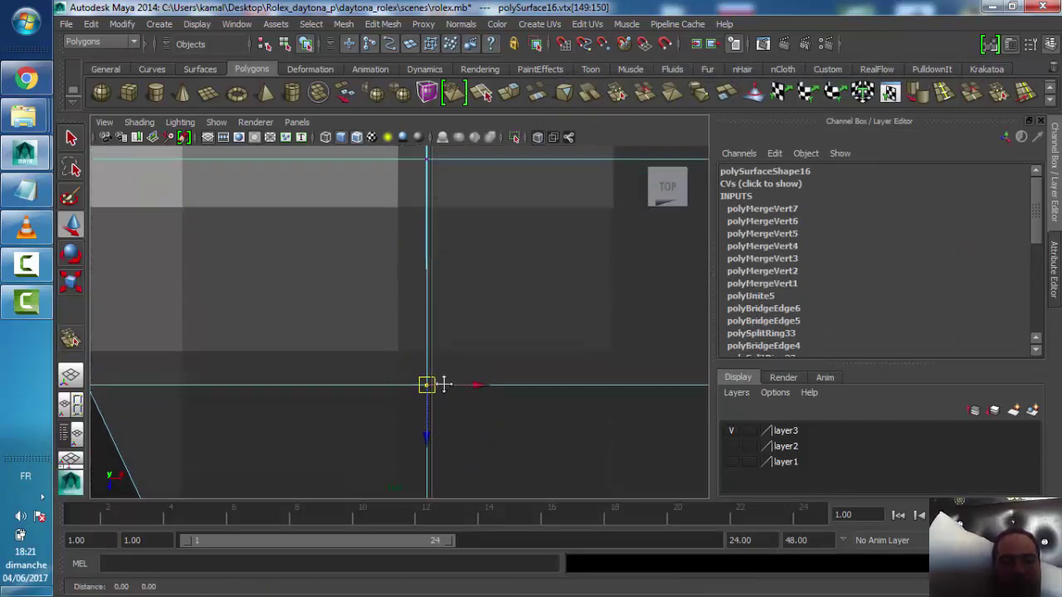
drag(431, 256, 379, 311)
key(g)
mouse_move(439, 256)
alt+middle_down()
mouse_move(451, 273)
mouse_move(448, 258)
alt+middle_up()
drag(448, 258, 390, 352)
key(g)
Merge the remaining seam vertex pairs up to the apex, through polyMergeVert12
scroll(448, 277, down, 2)
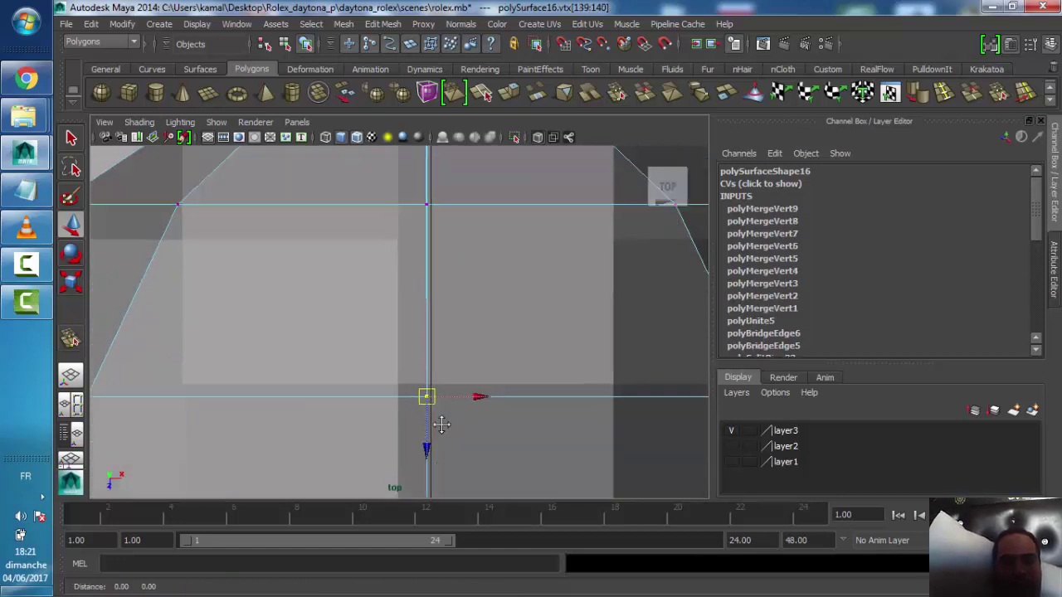
alt+middle_drag(438, 423, 442, 316)
drag(446, 289, 374, 361)
key(g)
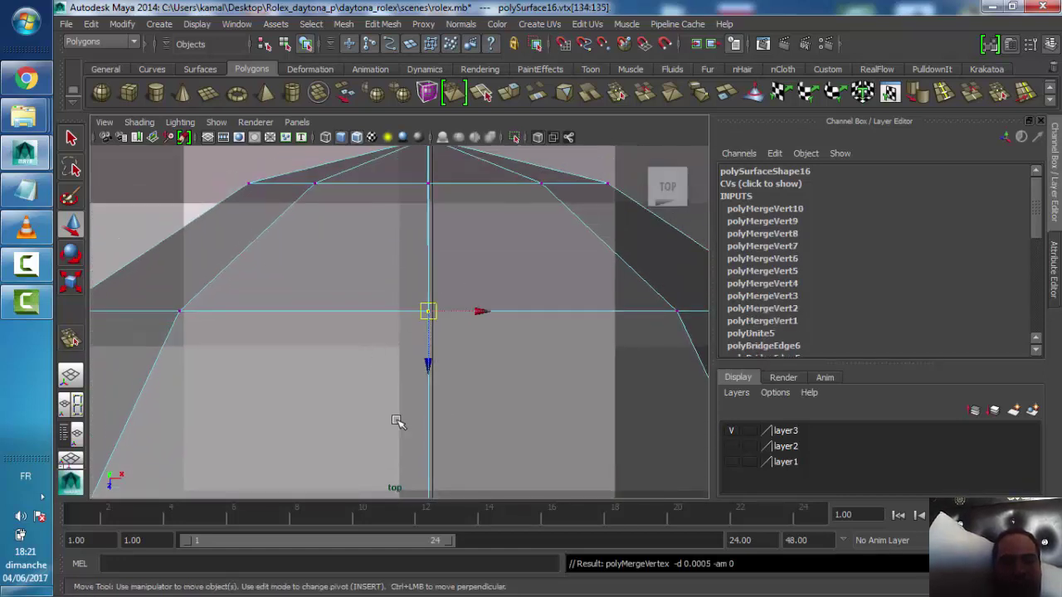
drag(448, 180, 423, 217)
key(g)
alt+middle_drag(462, 154, 463, 223)
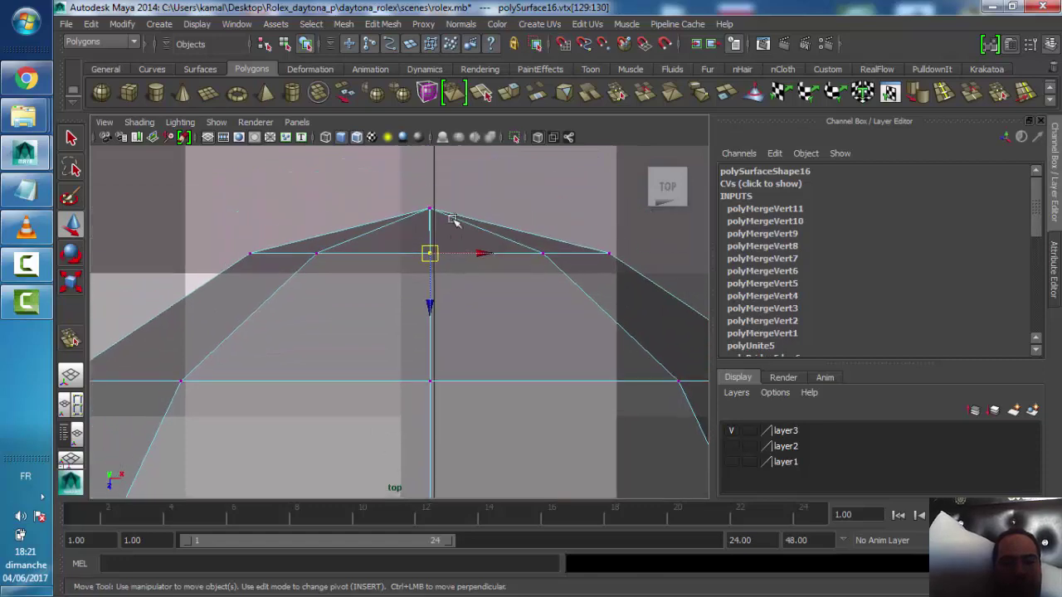
drag(456, 189, 407, 227)
key(g)
scroll(429, 261, down, 5)
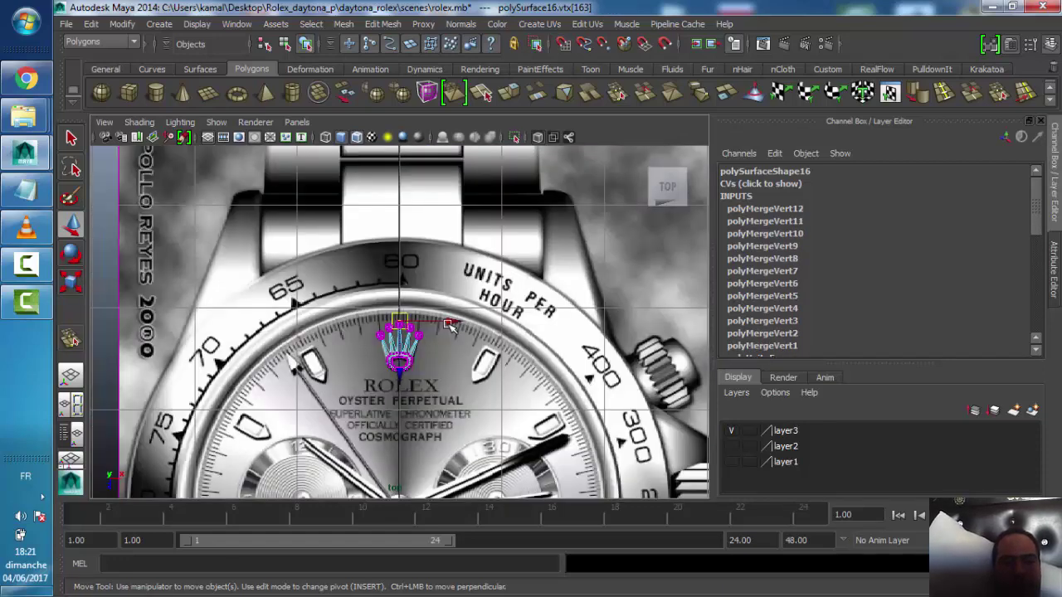
scroll(422, 331, up, 3)
scroll(421, 356, up, 3)
scroll(421, 357, down, 3)
scroll(423, 357, up, 5)
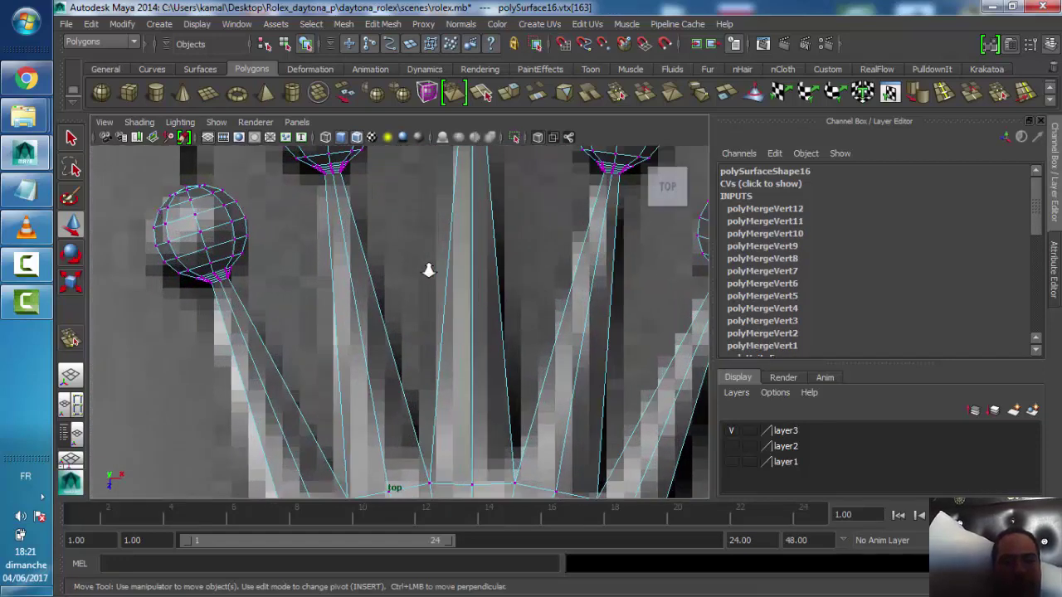
scroll(431, 357, down, 2)
Turn on smooth preview and maximize the perspective view on the crown
key(3)
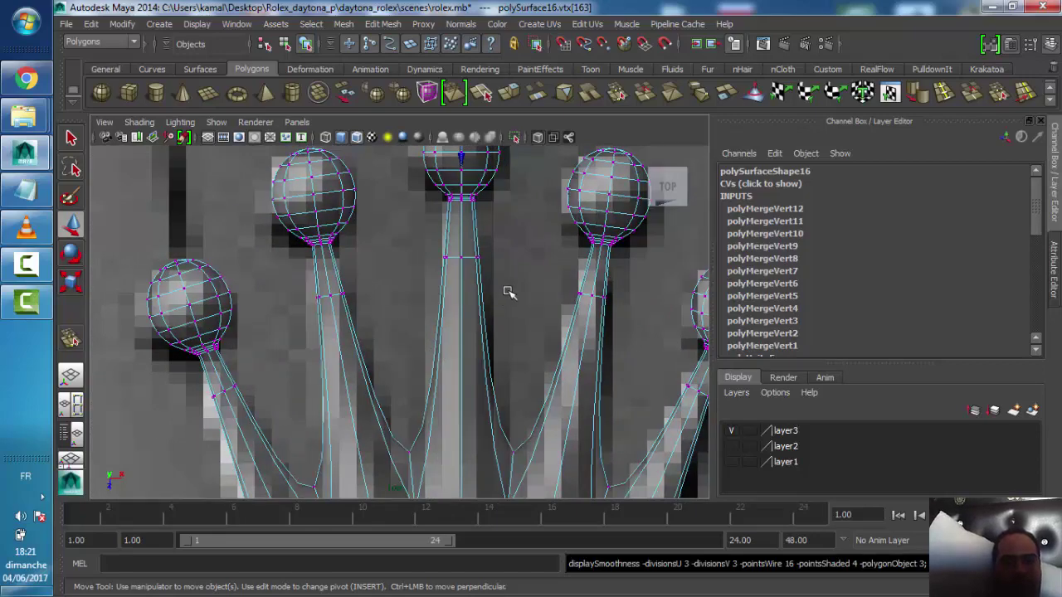
key(space)
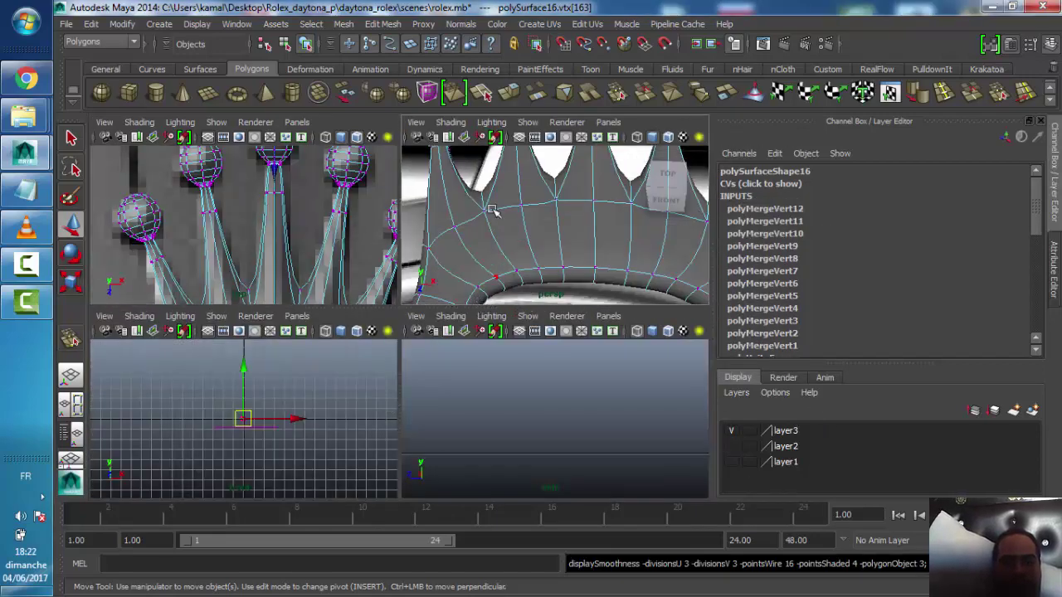
key(space)
scroll(462, 257, down, 5)
mouse_move(462, 256)
alt+mouse_down()
mouse_move(445, 357)
mouse_move(421, 299)
alt+mouse_up()
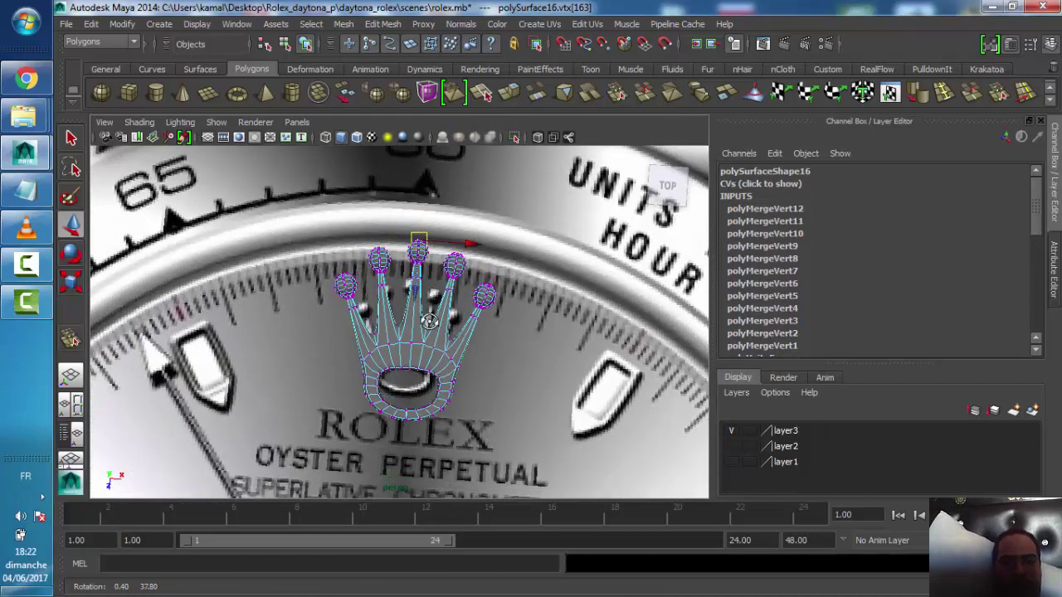
Return to Object Mode, hide the watch reference image, and tumble to the crown's side
right_drag(420, 299, 515, 236)
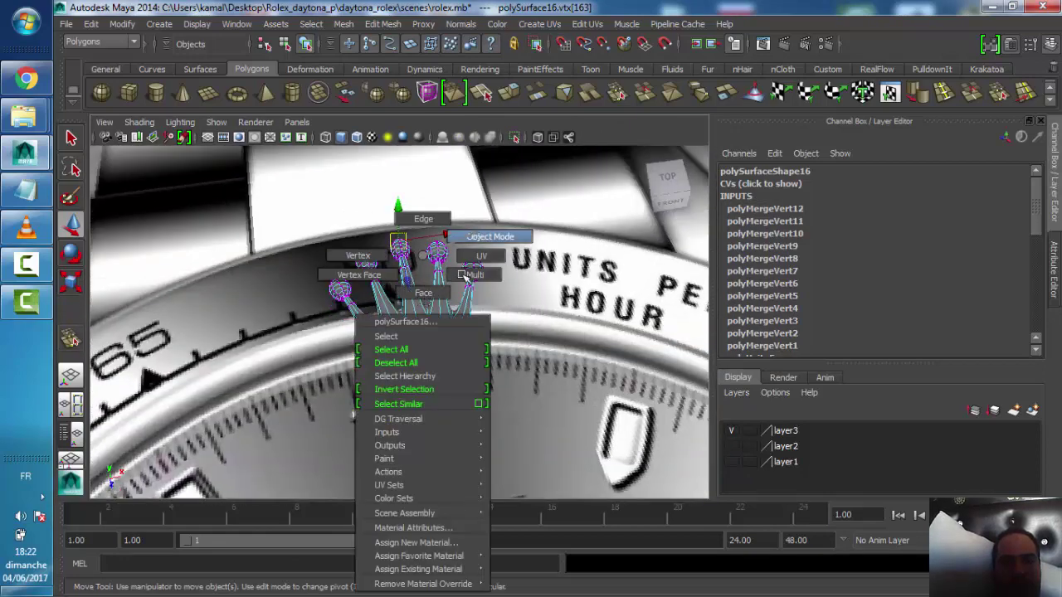
click(515, 139)
mouse_move(440, 338)
alt+mouse_down()
mouse_move(540, 331)
mouse_move(393, 351)
mouse_move(470, 352)
mouse_move(482, 299)
mouse_move(498, 346)
mouse_move(523, 320)
mouse_move(557, 239)
alt+mouse_up()
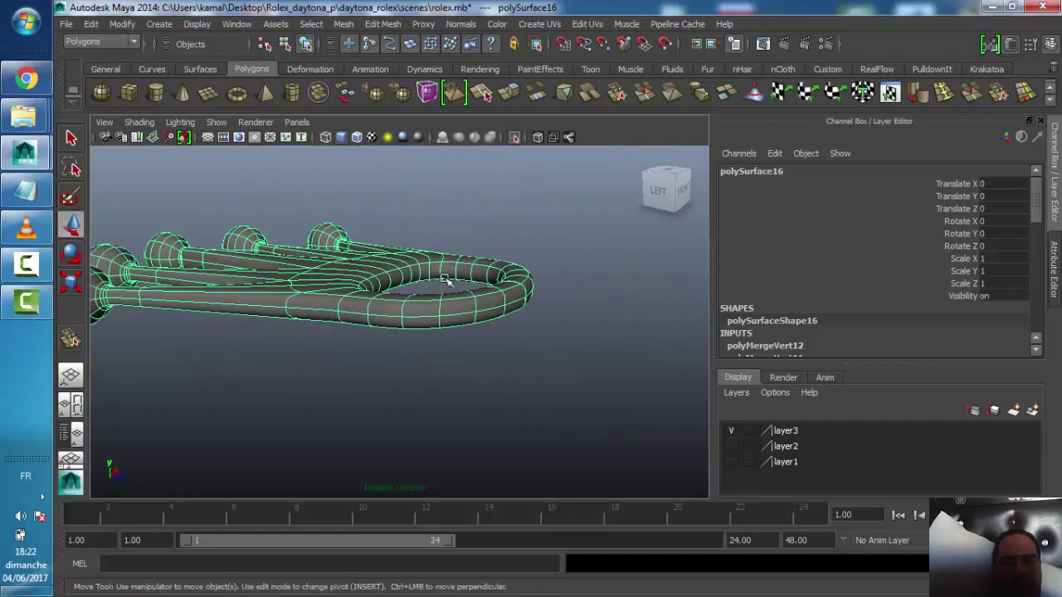
alt+drag(445, 280, 493, 284)
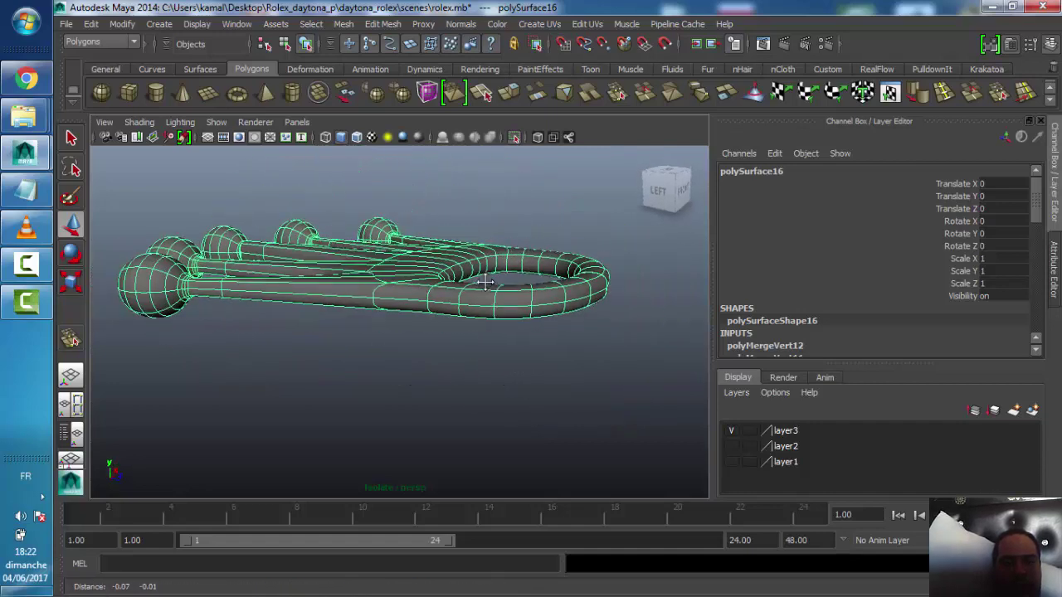
Insert two edge loops around the crown's inner ring
click(943, 94)
click(497, 322)
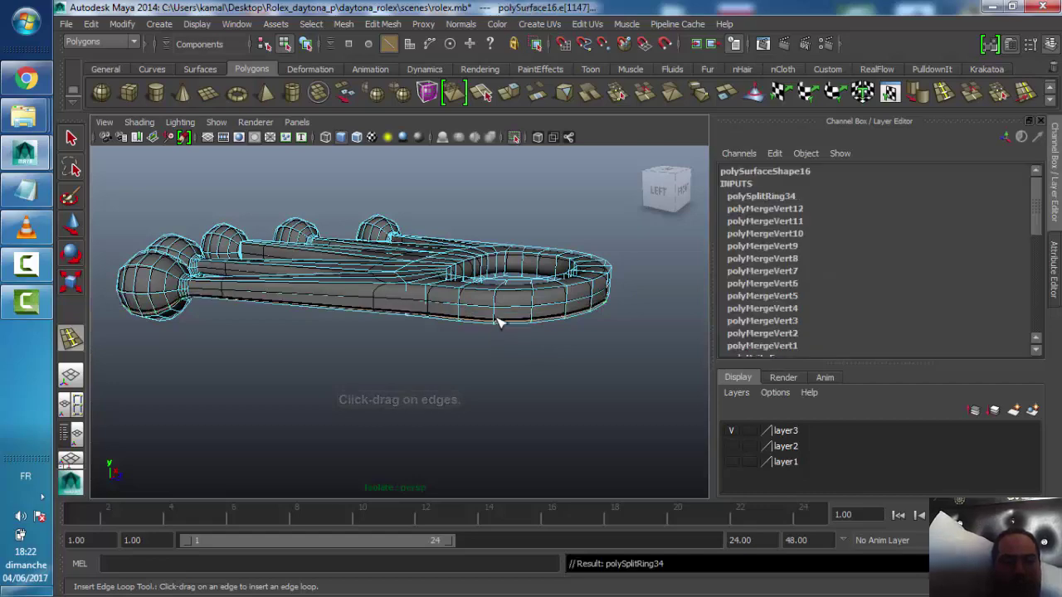
key(ctrl+z)
mouse_move(534, 351)
alt+mouse_down()
mouse_move(472, 304)
mouse_move(439, 351)
mouse_move(431, 302)
alt+mouse_up()
click(428, 290)
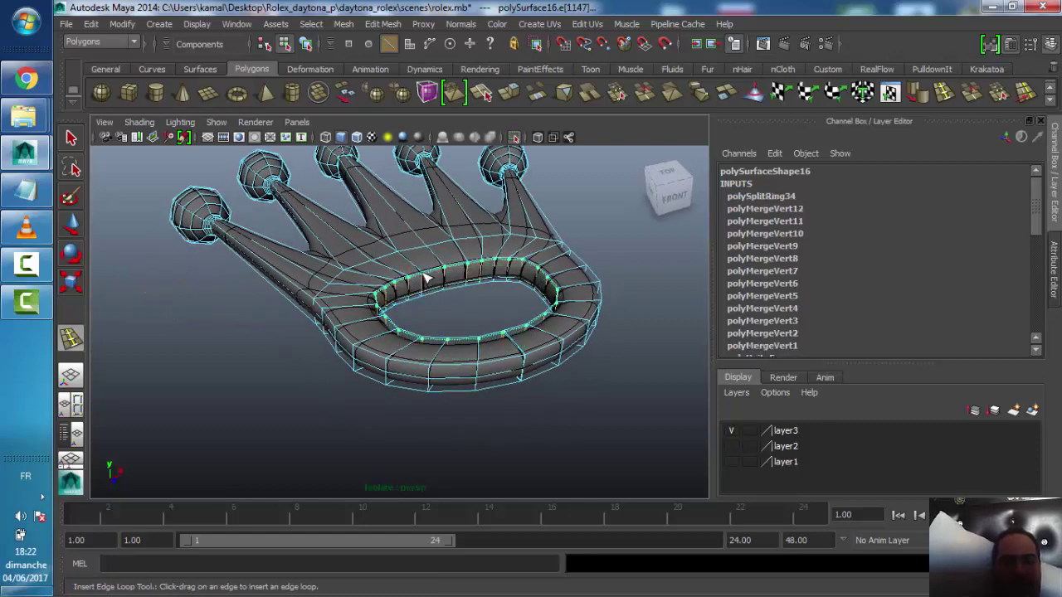
click(423, 283)
alt+drag(457, 306, 409, 304)
alt+middle_drag(409, 304, 432, 332)
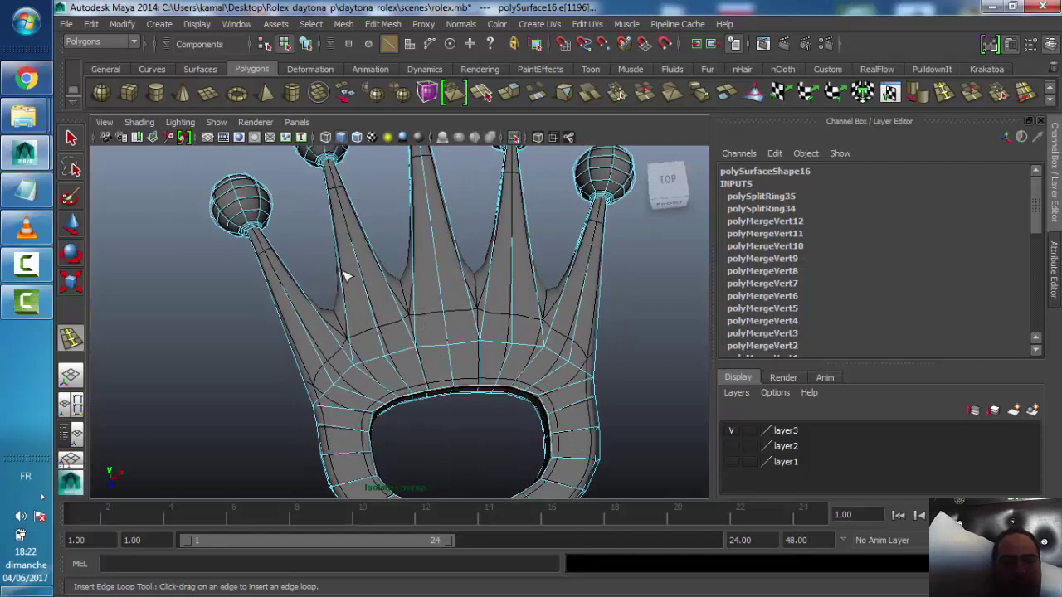
Add edge loops across the inner-left, centre, rightmost and outer-left spikes
click(357, 350)
alt+drag(378, 348, 420, 292)
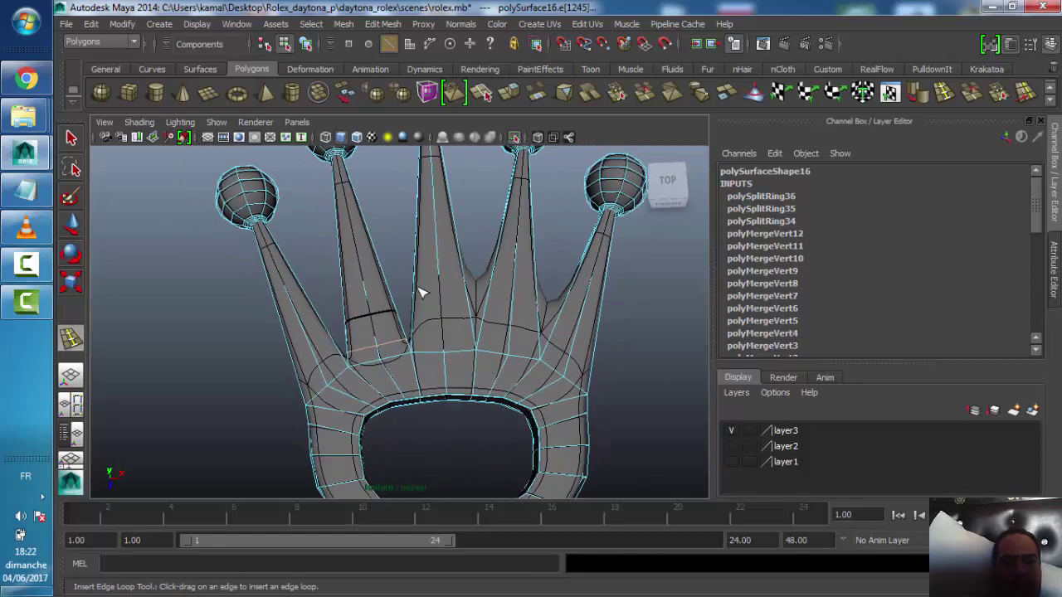
click(417, 338)
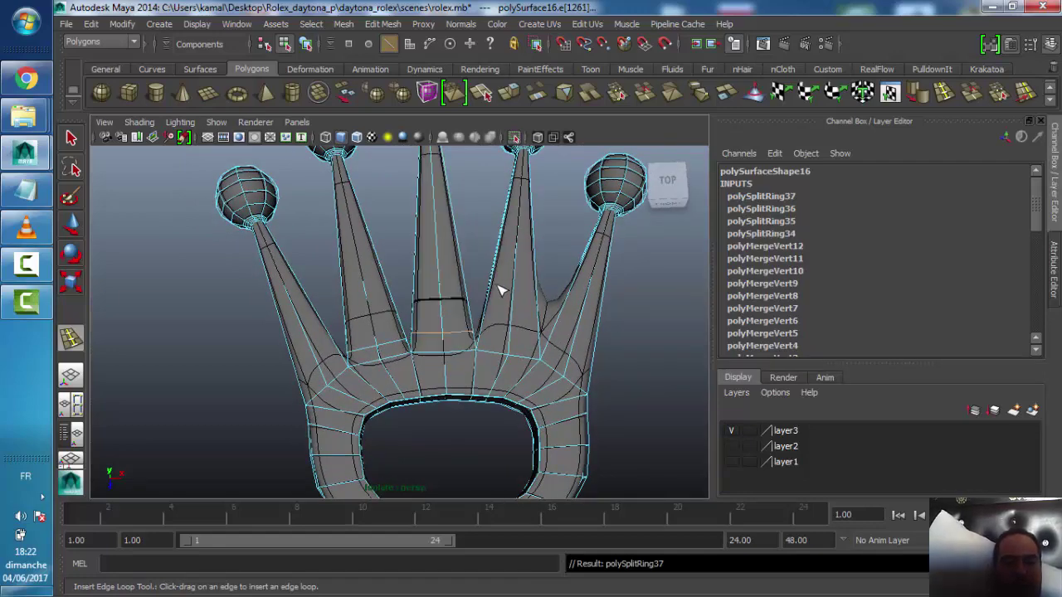
drag(500, 292, 483, 334)
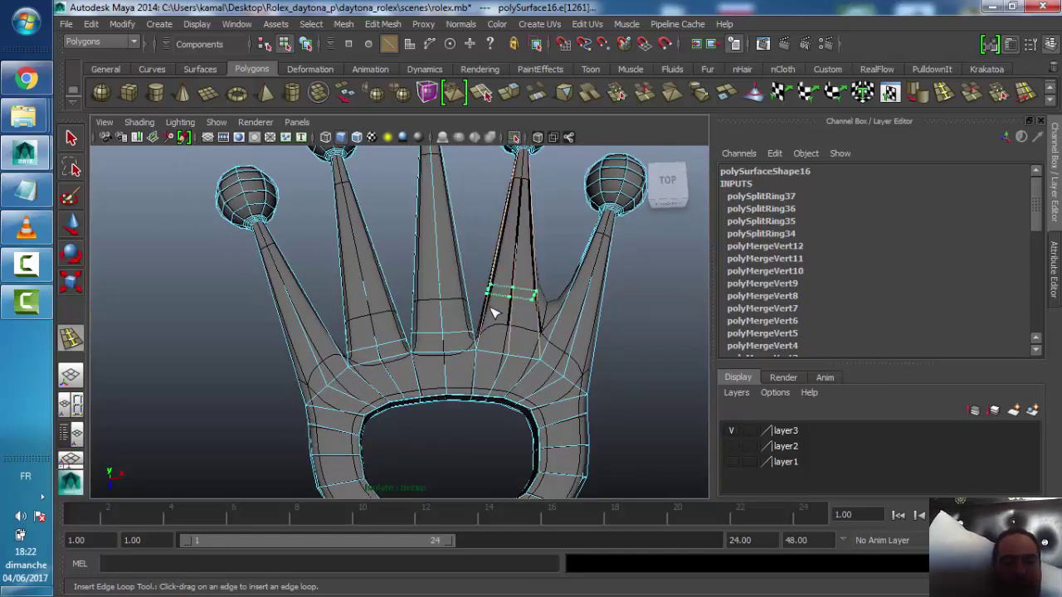
click(564, 327)
click(347, 355)
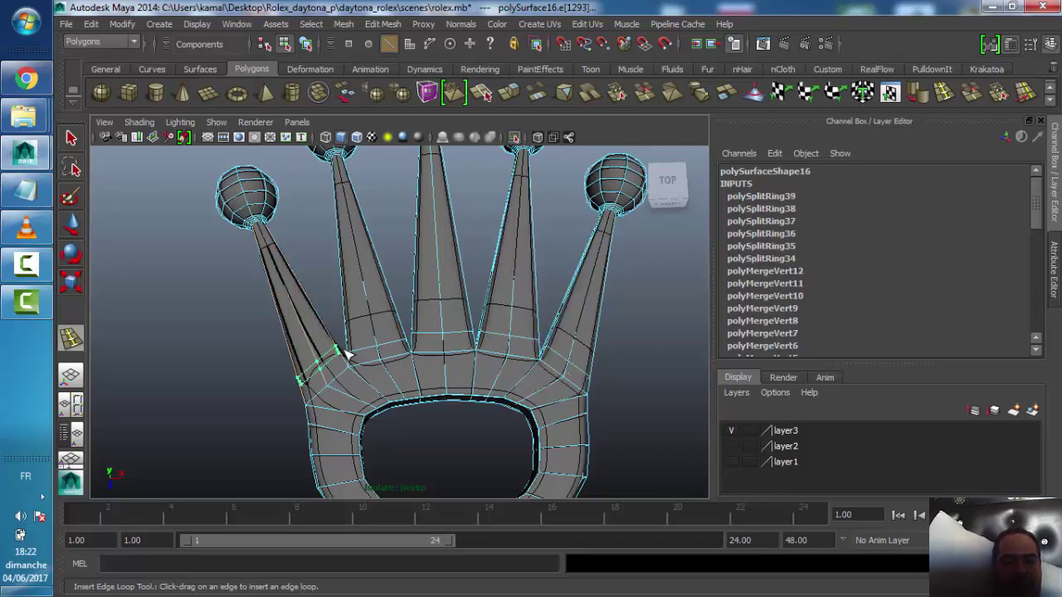
mouse_move(299, 270)
alt+mouse_down()
mouse_move(467, 324)
mouse_move(470, 309)
alt+mouse_up()
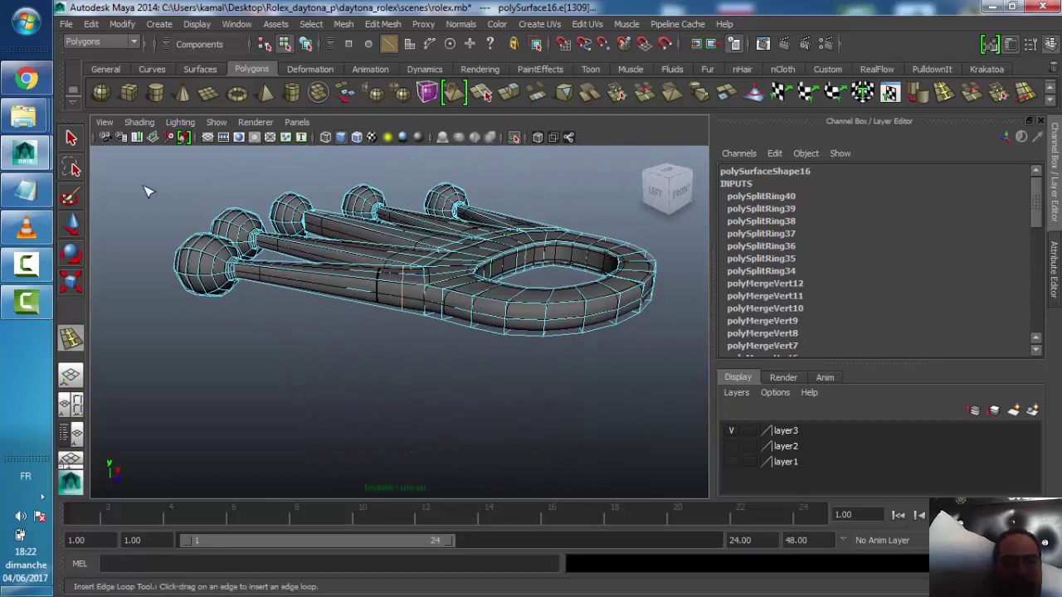
Return to the Move tool and Object Mode, deselect the crown, and view it from above
click(71, 222)
right_drag(440, 286, 465, 245)
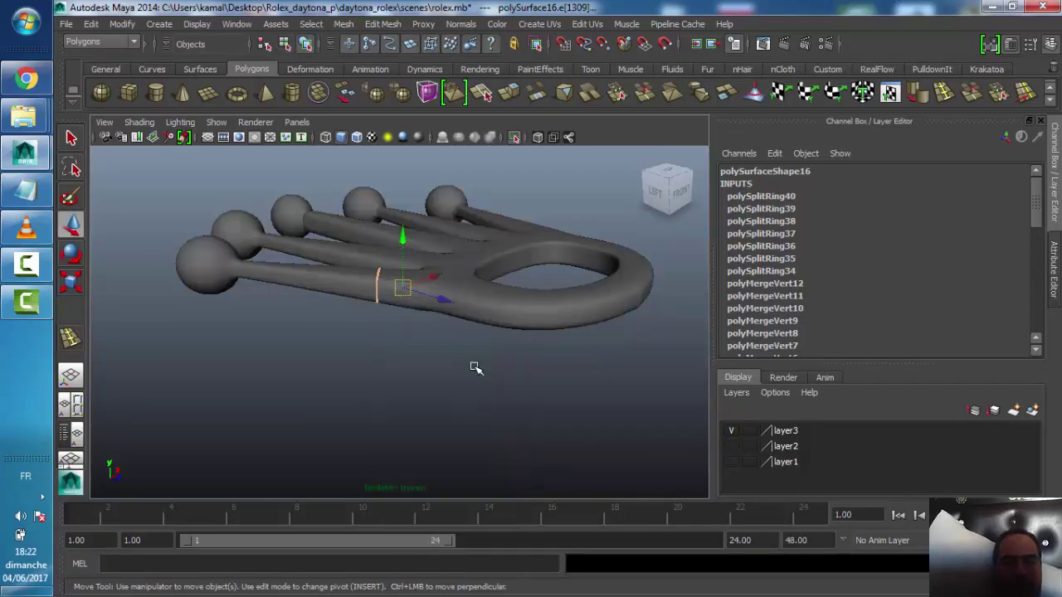
click(474, 368)
mouse_move(474, 368)
alt+mouse_down()
mouse_move(478, 359)
mouse_move(474, 427)
mouse_move(474, 308)
alt+mouse_up()
Undo the recent edge loops (polySplitRing35–40), leaving history at polySplitRing34
click(464, 345)
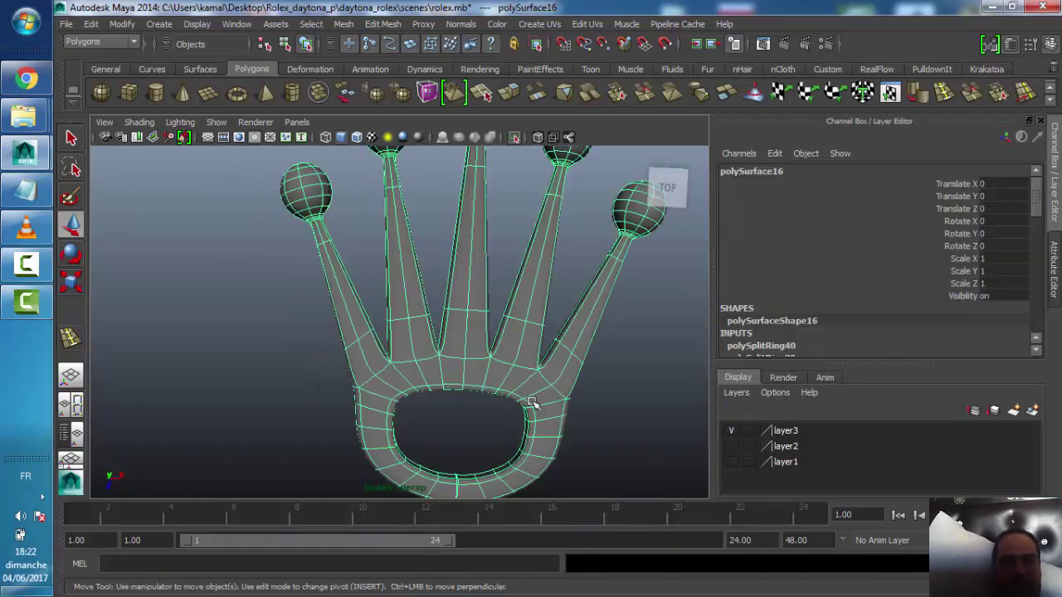
alt+drag(465, 344, 529, 342)
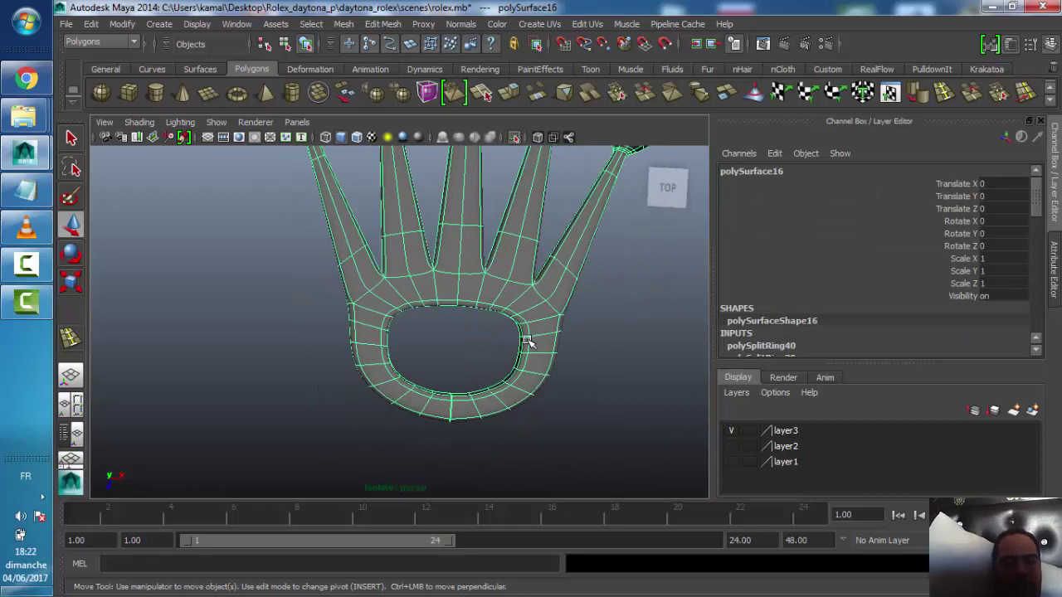
key(ctrl+z)
key(ctrl+z)
key(ctrl+z)
key(ctrl+z)
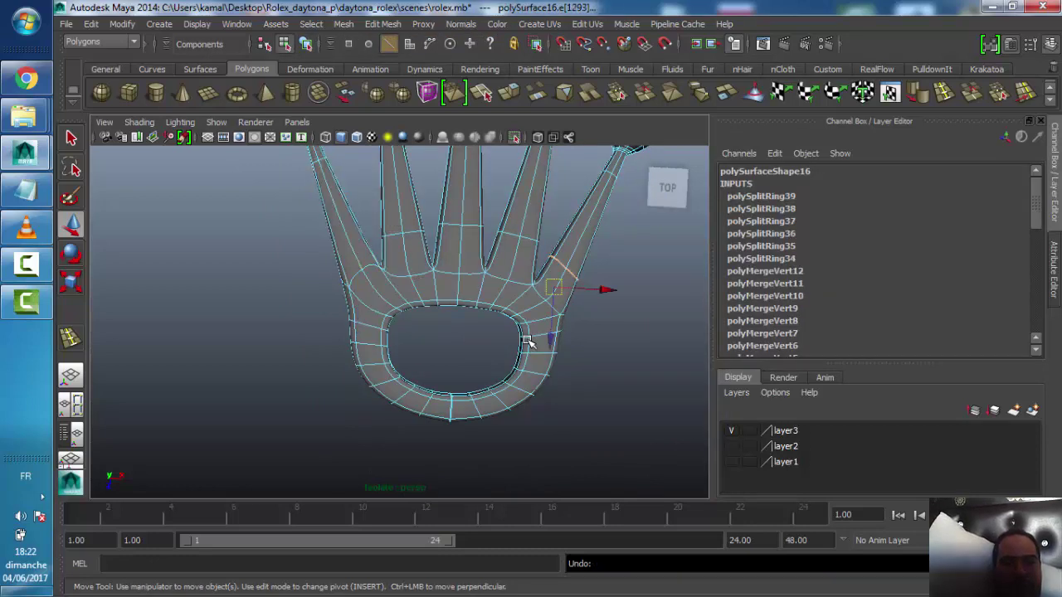
key(ctrl+z)
key(ctrl+z)
key(ctrl+z)
key(ctrl+z)
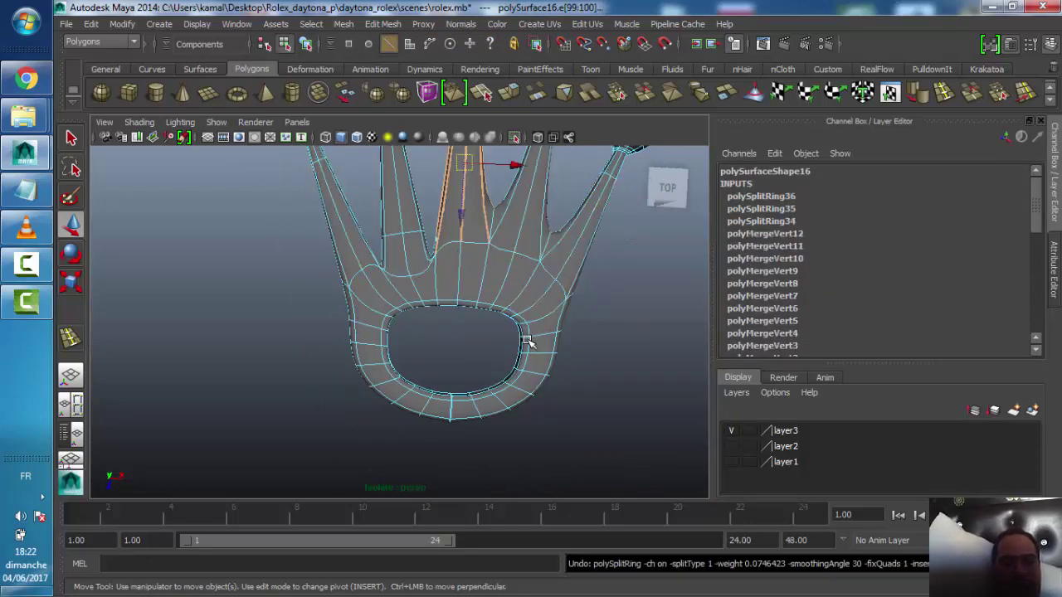
key(ctrl+z)
key(ctrl+z)
key(ctrl+z)
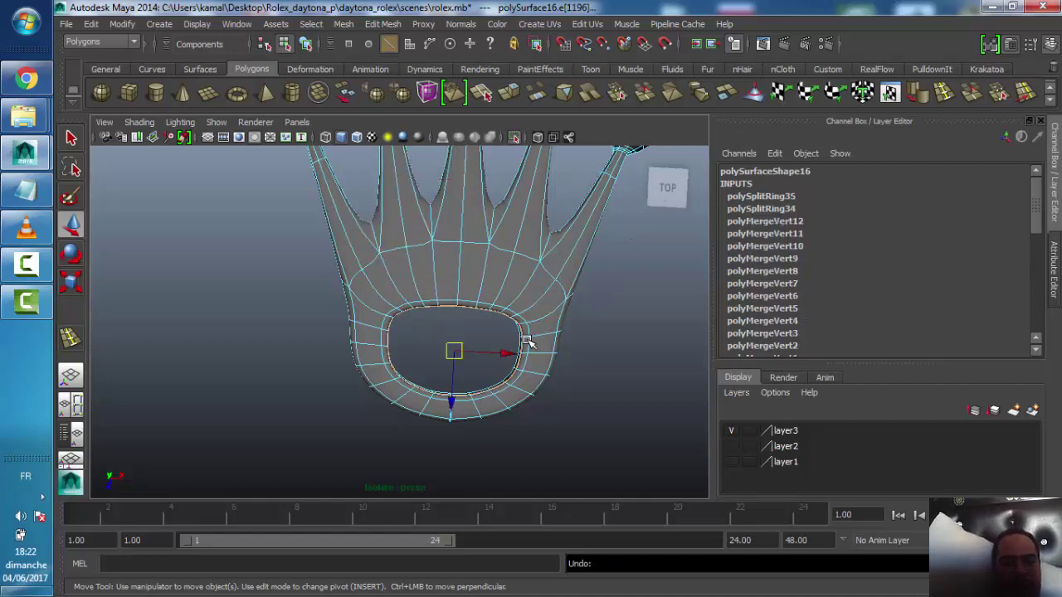
key(ctrl+z)
mouse_move(440, 318)
alt+mouse_down()
mouse_move(482, 353)
mouse_move(482, 285)
alt+mouse_up()
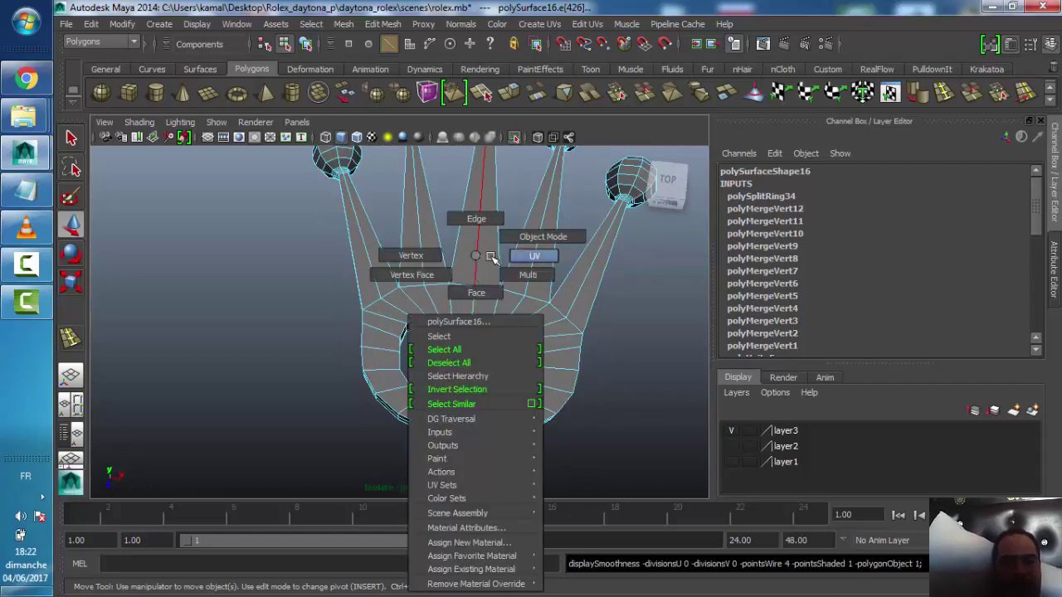
Select the crown and marquee-select the doubled seam vertices at the ring's front
right_drag(473, 254, 538, 235)
click(474, 308)
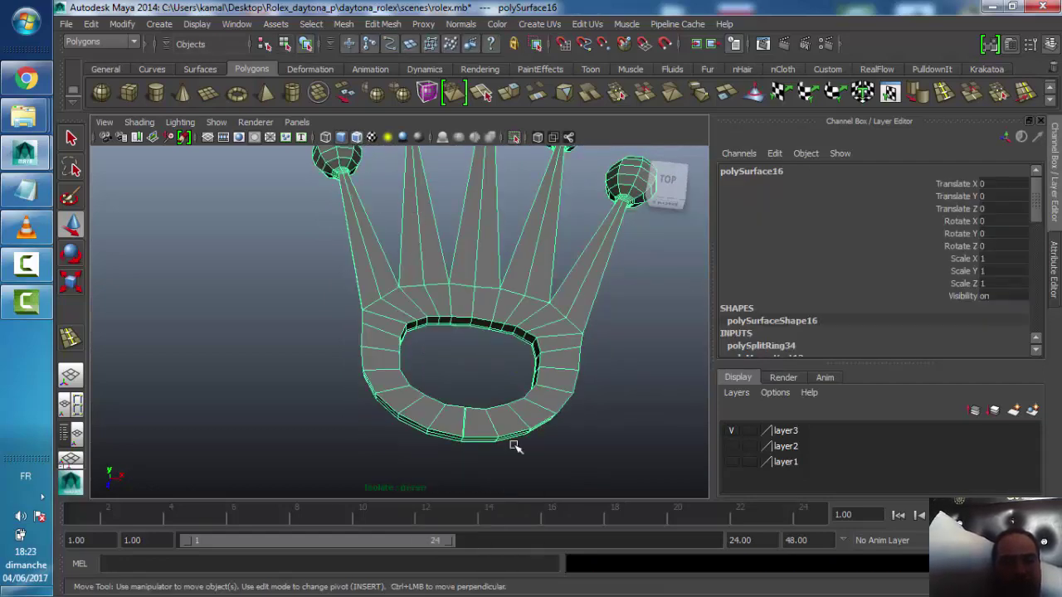
alt+drag(506, 431, 475, 399)
scroll(474, 399, up, 5)
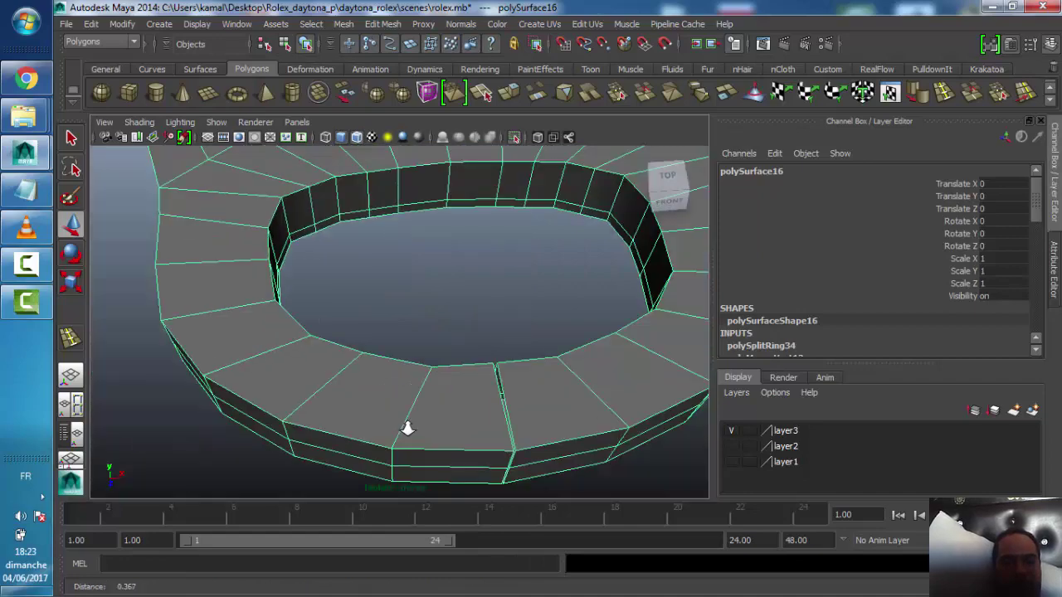
scroll(415, 423, down, 3)
alt+drag(407, 429, 422, 415)
right_drag(368, 254, 310, 254)
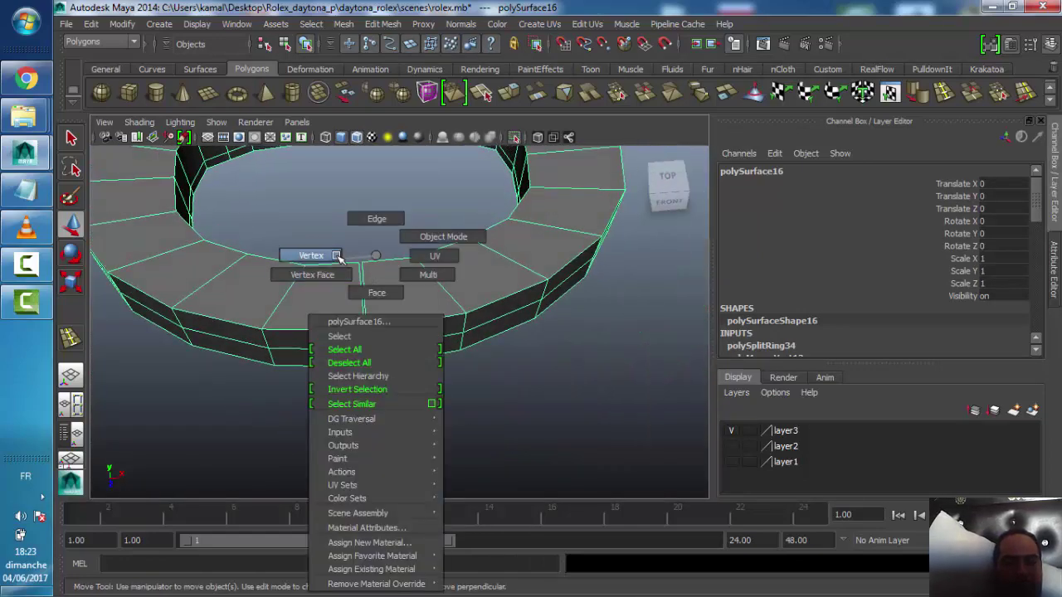
drag(359, 397, 359, 397)
alt+drag(360, 397, 387, 395)
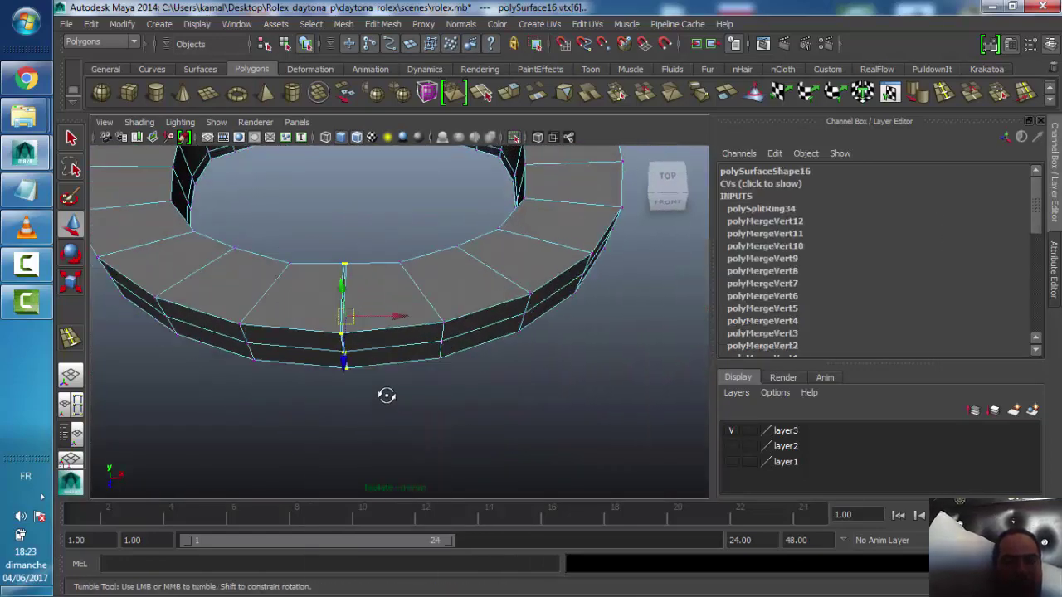
Merge the seam vertices, then merge again with a 0.0015 threshold
click(382, 23)
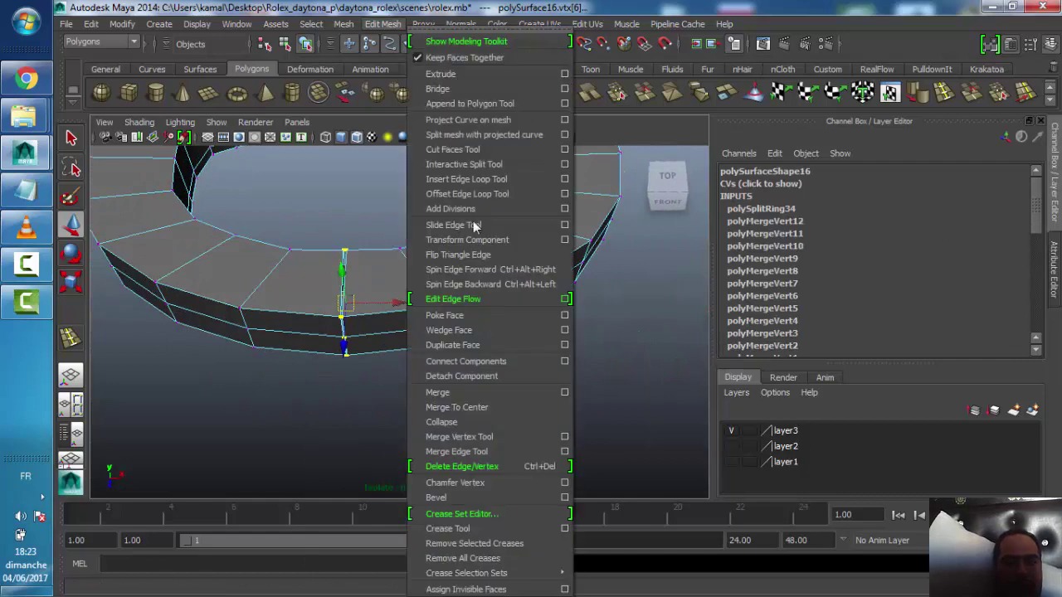
click(530, 390)
click(383, 23)
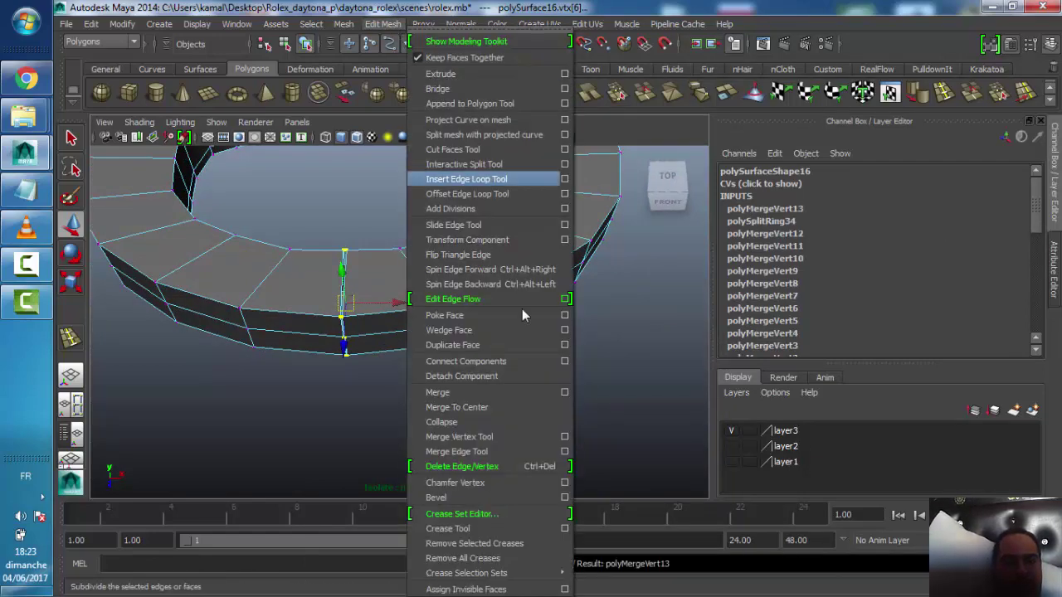
click(565, 393)
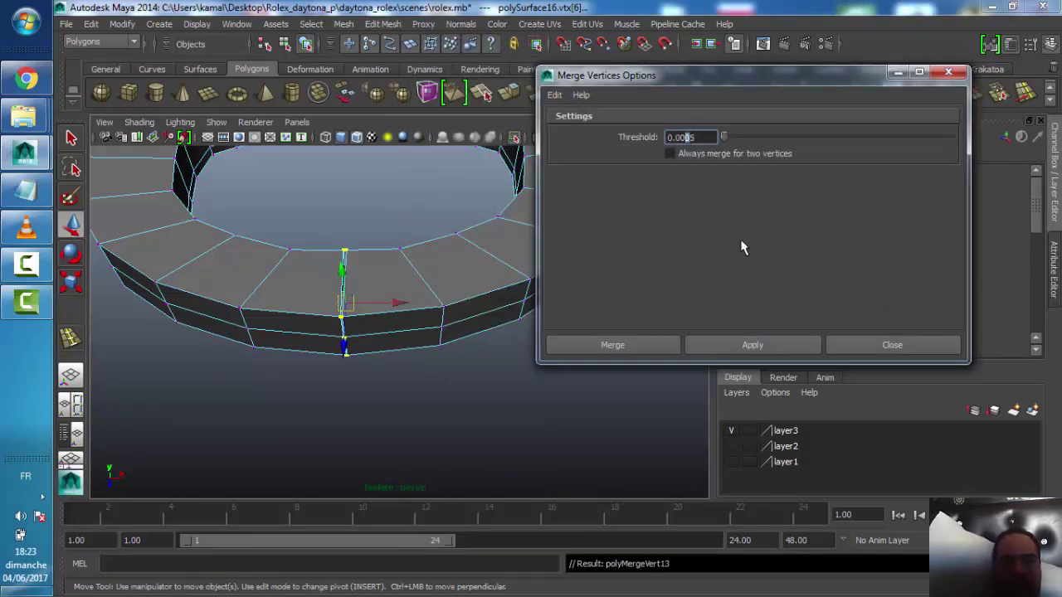
click(717, 343)
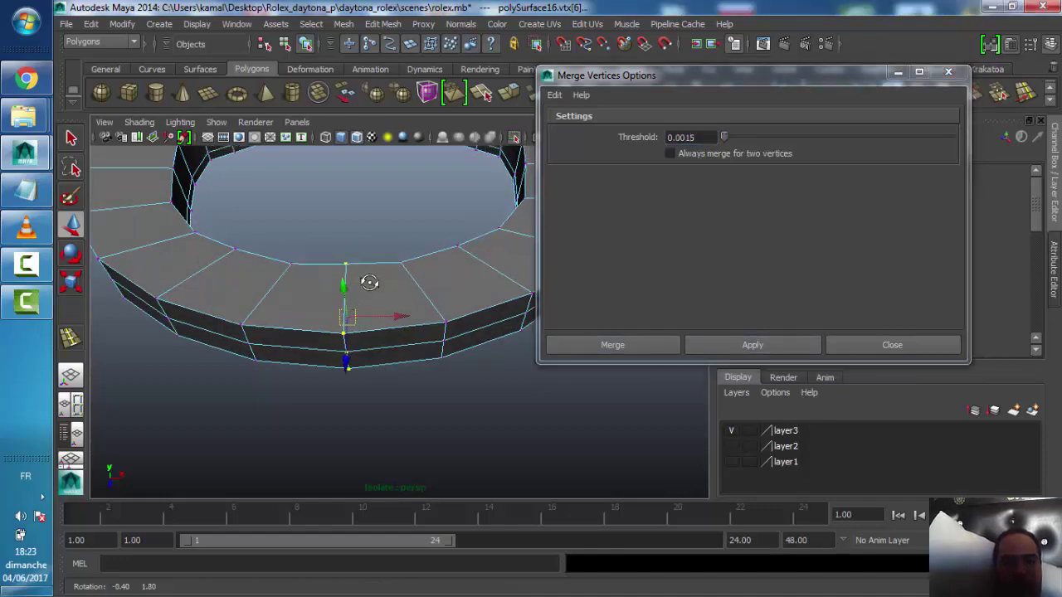
mouse_move(368, 280)
alt+mouse_down()
mouse_move(461, 217)
mouse_move(407, 315)
mouse_move(387, 265)
mouse_move(325, 343)
alt+mouse_up()
Close the merge settings and frame the ring in the maximized top view over the reference photo
click(892, 344)
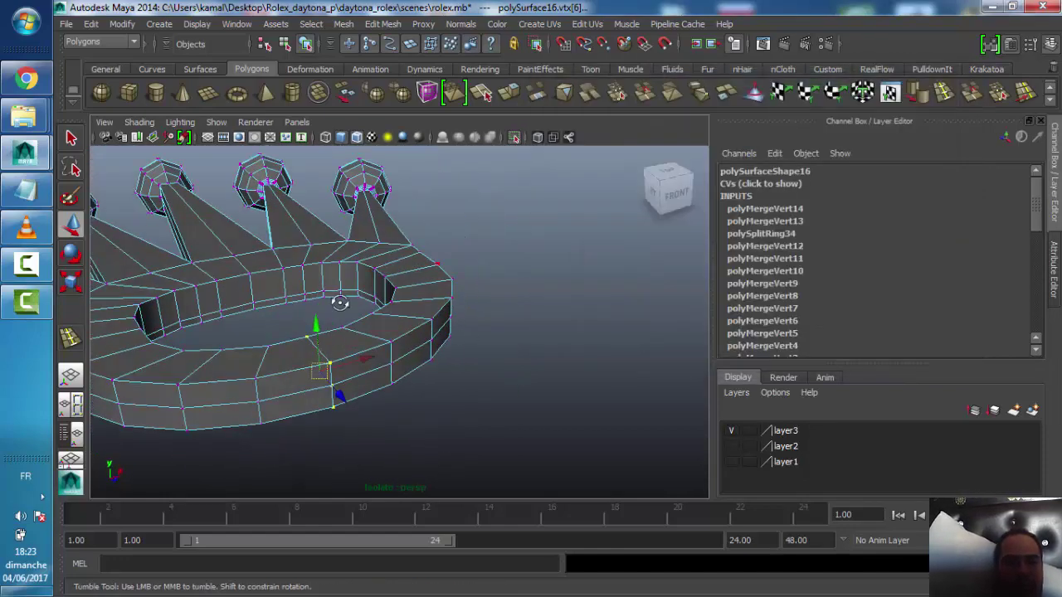
mouse_move(338, 302)
alt+mouse_down()
mouse_move(438, 316)
mouse_move(452, 270)
alt+mouse_up()
right_drag(452, 270, 498, 247)
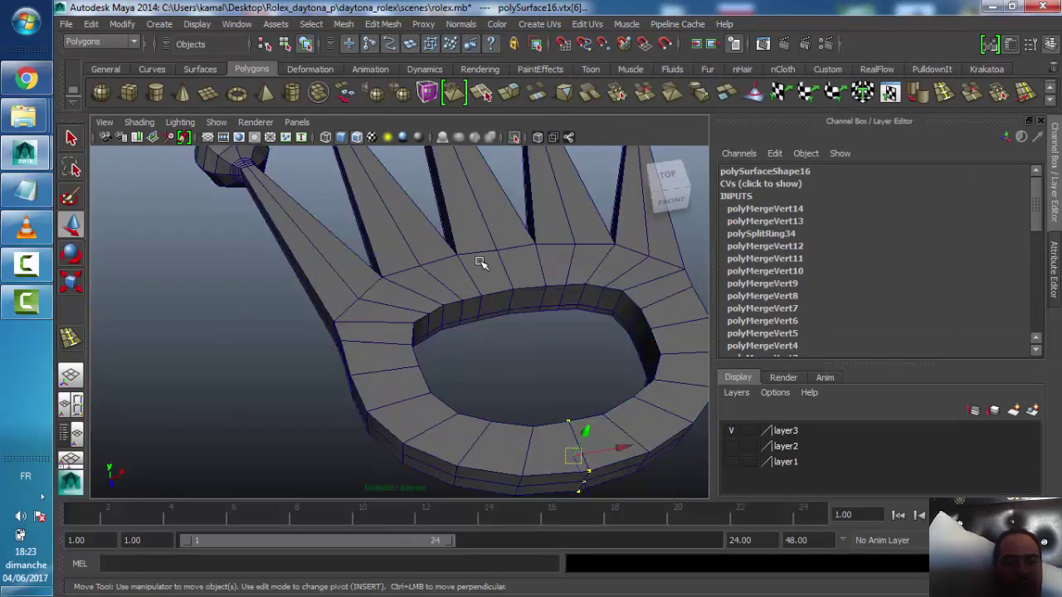
mouse_move(510, 270)
alt+mouse_down()
mouse_move(481, 280)
mouse_move(489, 296)
mouse_move(486, 285)
mouse_move(468, 285)
alt+mouse_up()
key(space)
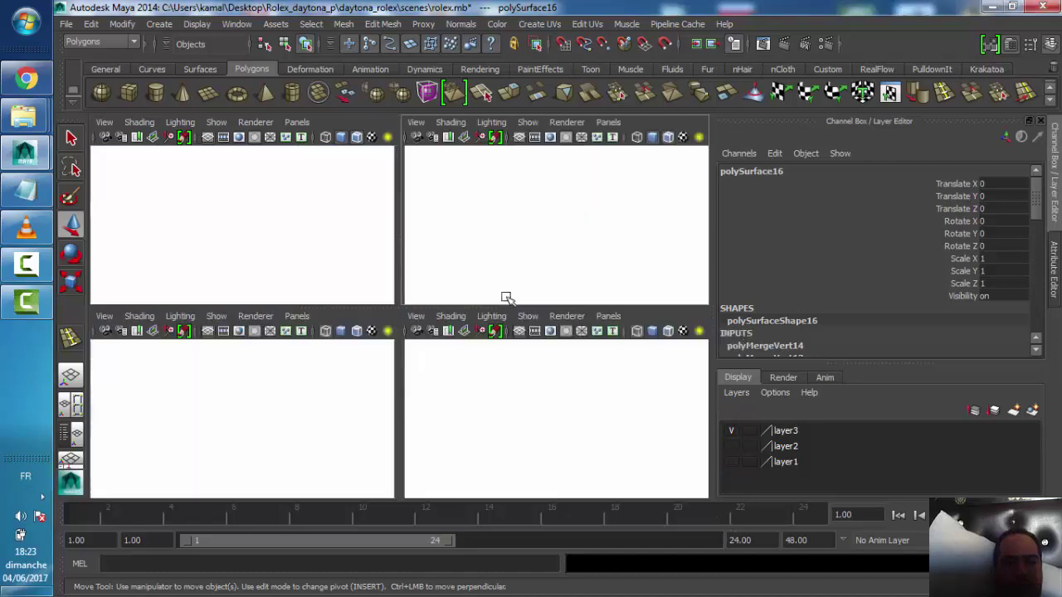
key(space)
mouse_move(416, 329)
alt+middle_down()
mouse_move(407, 185)
mouse_move(367, 289)
alt+middle_up()
scroll(358, 224, up, 2)
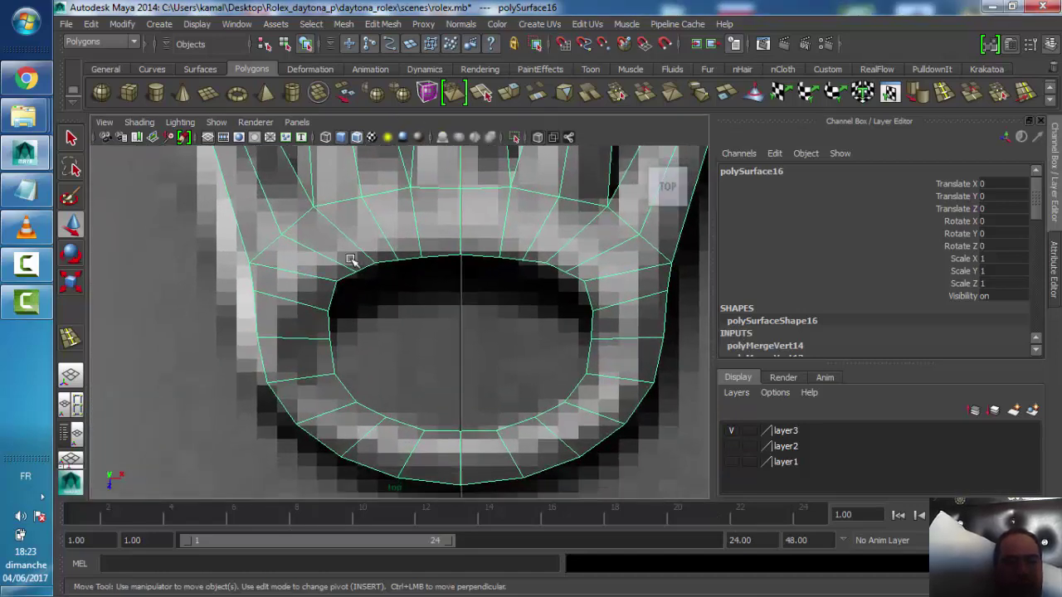
Move the top inner ring vertex onto the reference hole's edge
right_drag(351, 259, 315, 256)
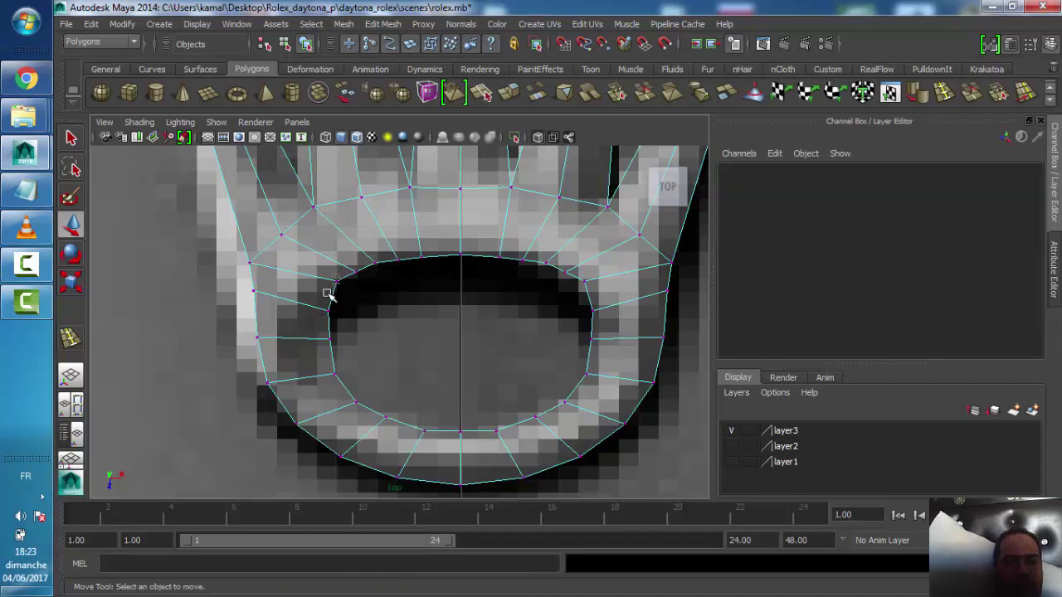
click(335, 285)
click(584, 286)
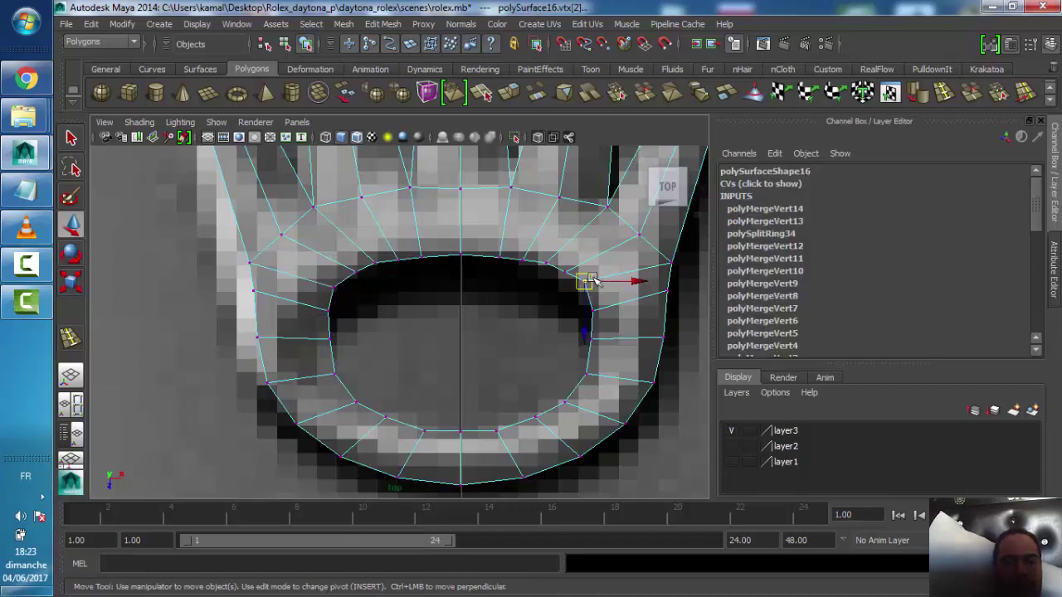
click(568, 271)
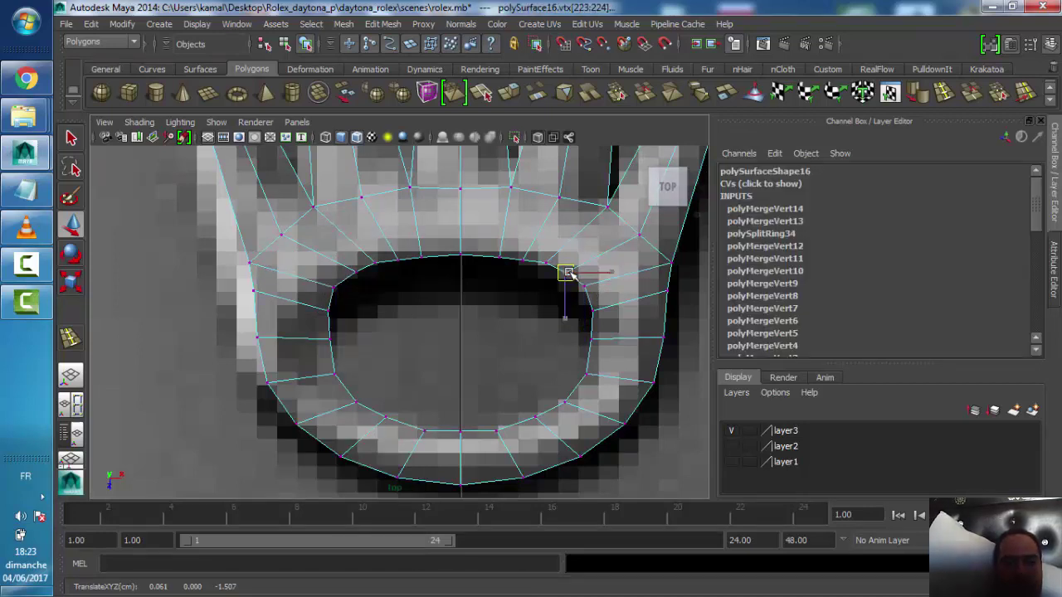
click(521, 262)
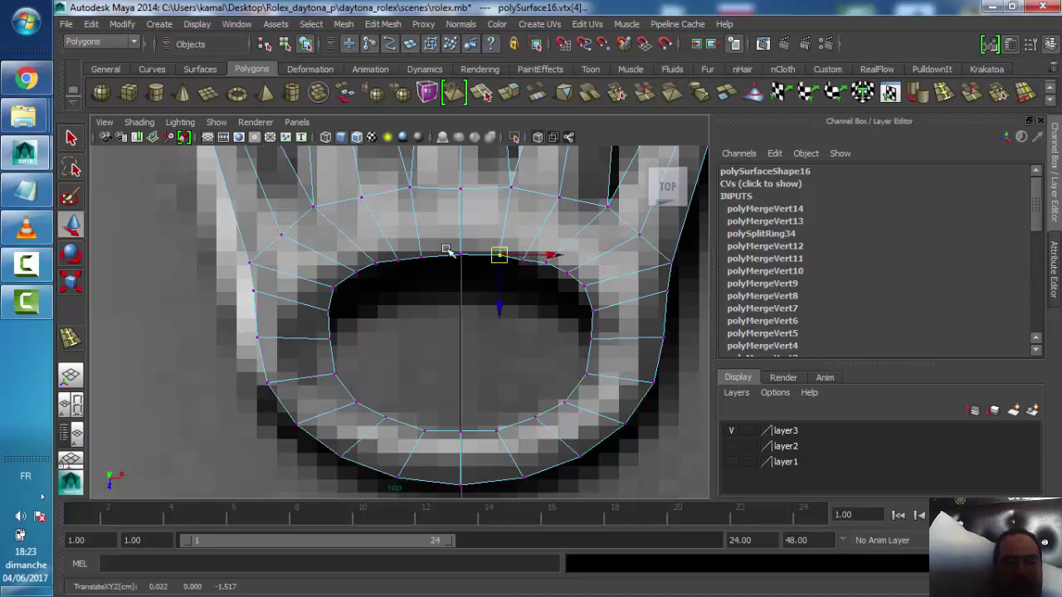
click(412, 261)
drag(409, 261, 412, 261)
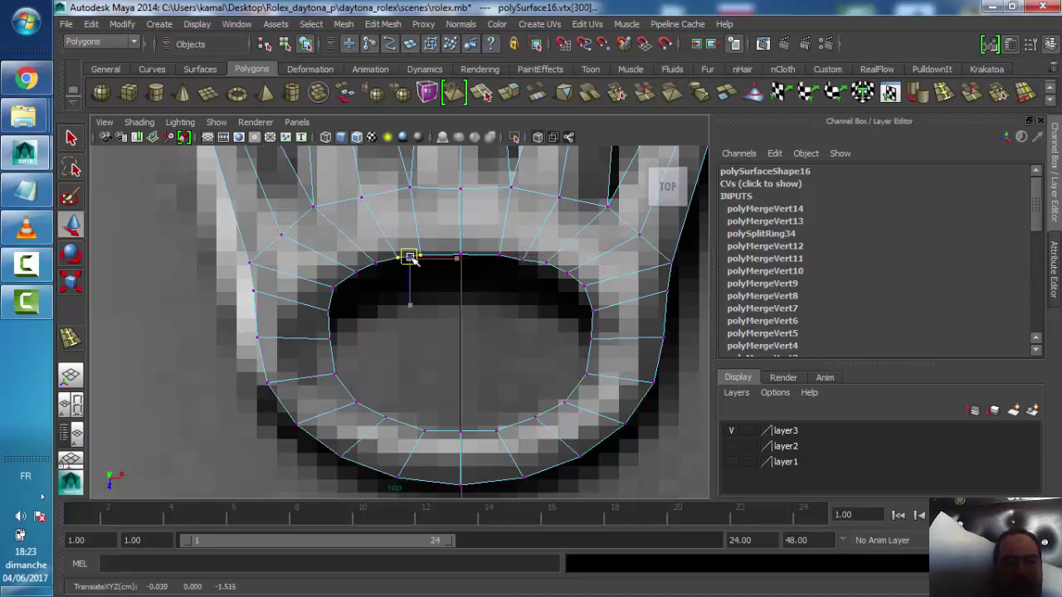
Align the left inner ring vertex to the outline, then reselect the crown in Object Mode
click(523, 258)
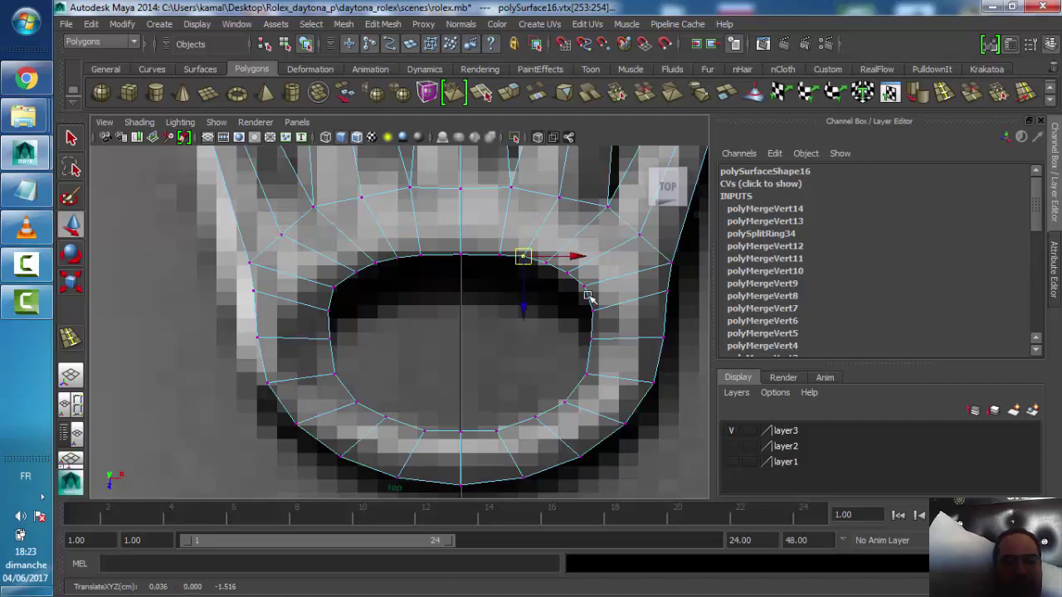
alt+middle_drag(541, 405, 544, 373)
alt+middle_drag(375, 300, 359, 306)
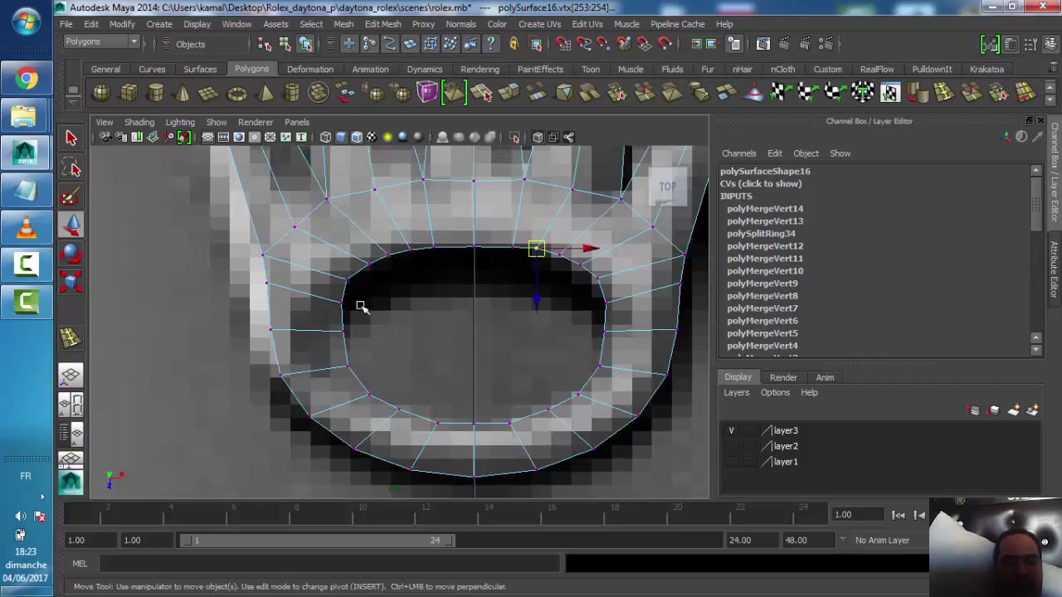
mouse_move(341, 289)
mouse_down()
mouse_move(347, 283)
mouse_move(350, 345)
mouse_move(345, 335)
mouse_up()
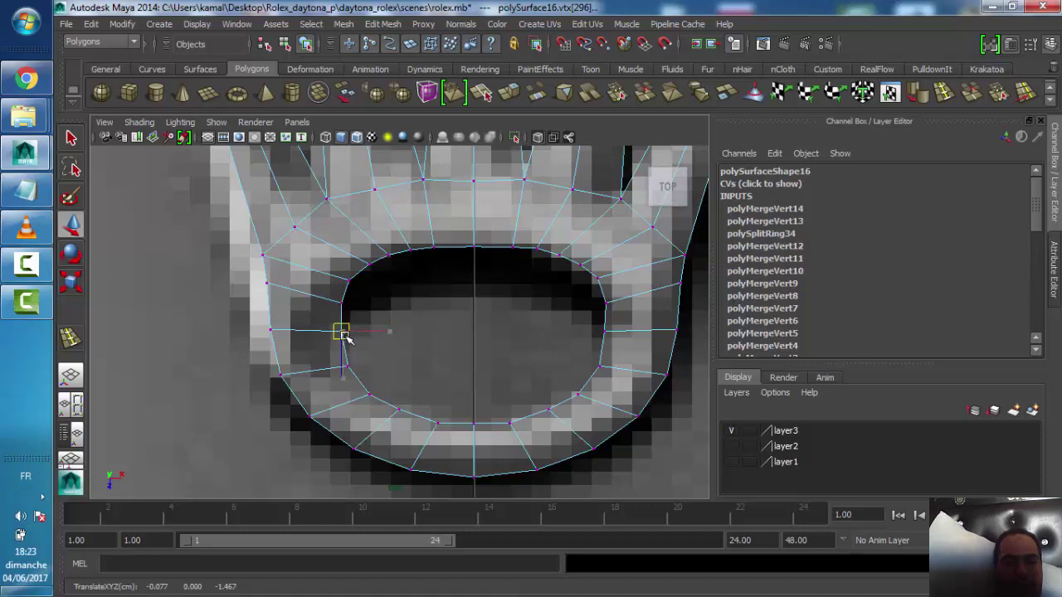
click(605, 330)
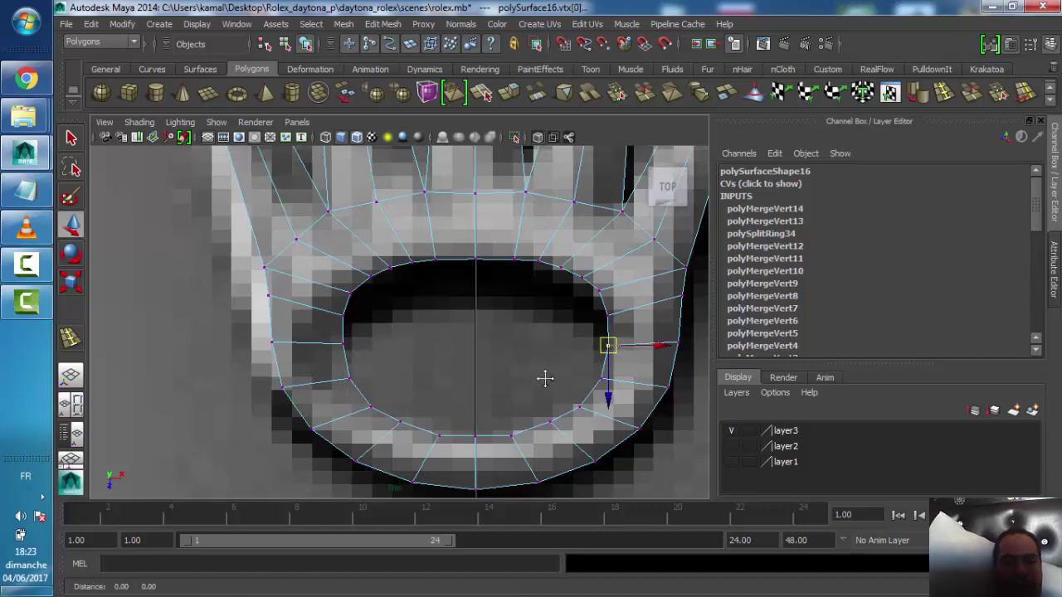
mouse_move(545, 379)
alt+middle_down()
mouse_move(493, 344)
mouse_move(485, 353)
alt+middle_up()
click(468, 273)
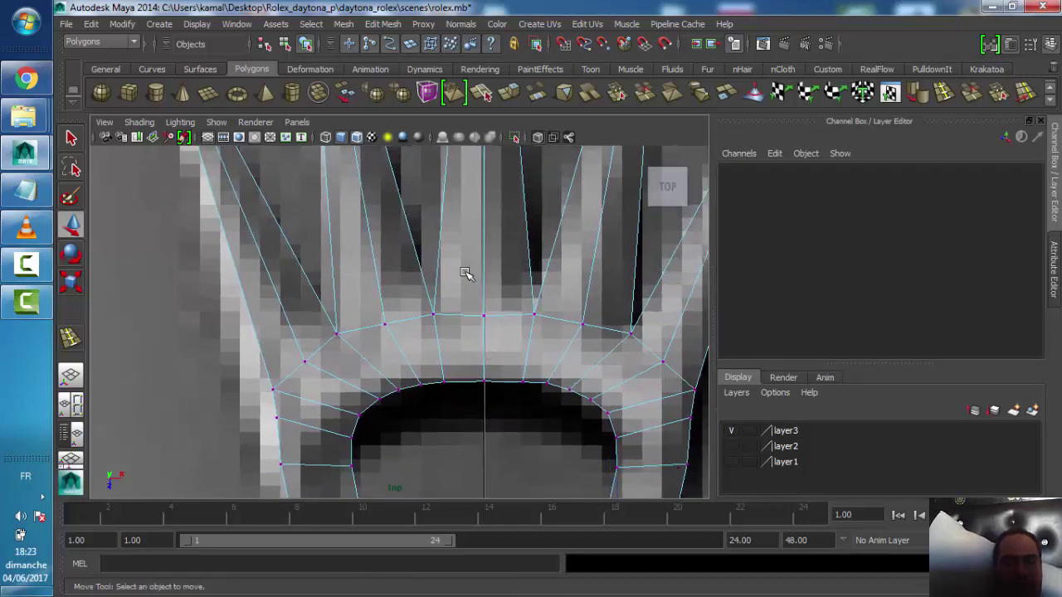
right_drag(467, 273, 535, 240)
click(484, 268)
Turn on smooth preview and tumble the crown in perspective to a three-quarter angle
key(3)
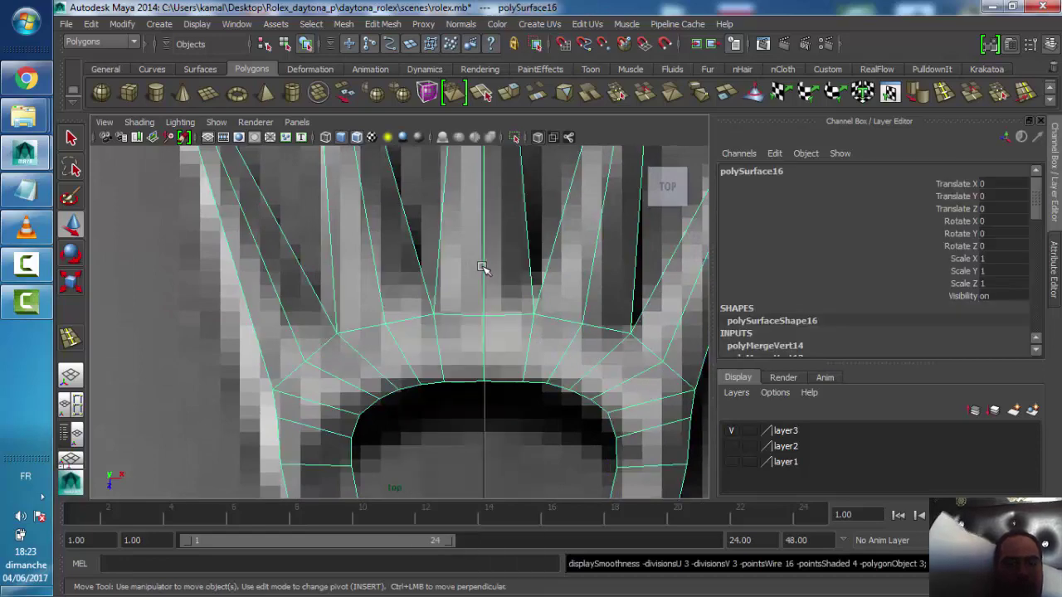
key(space)
key(space)
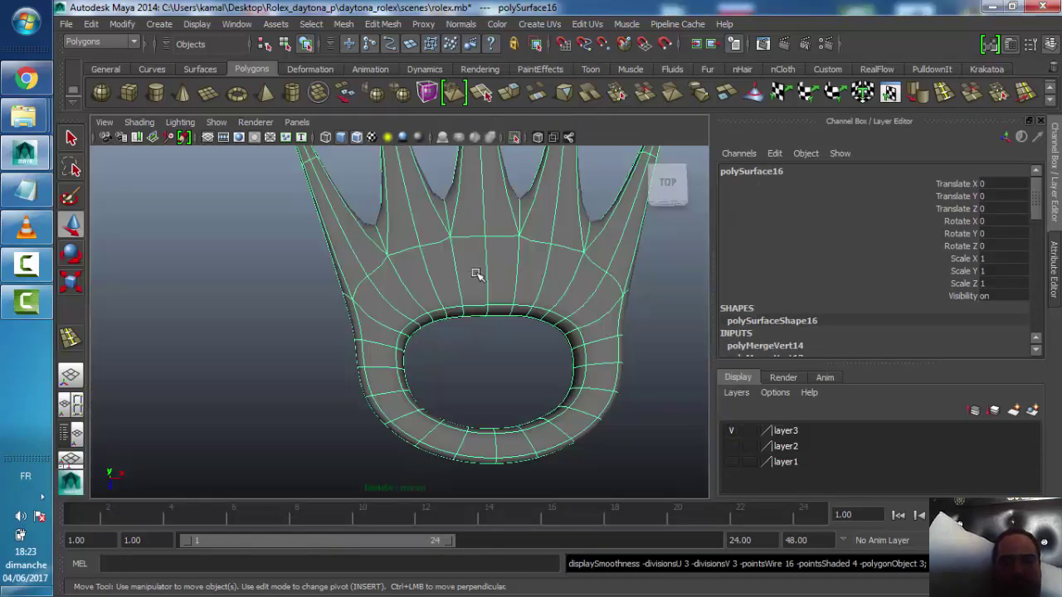
alt+drag(476, 275, 526, 246)
alt+middle_drag(526, 246, 529, 309)
alt+drag(529, 310, 403, 332)
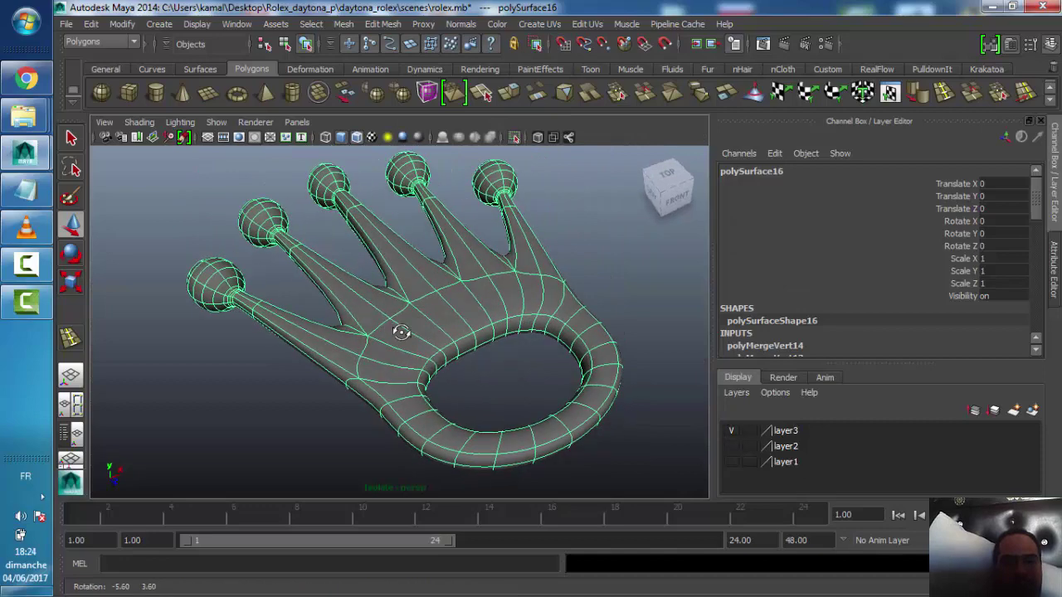
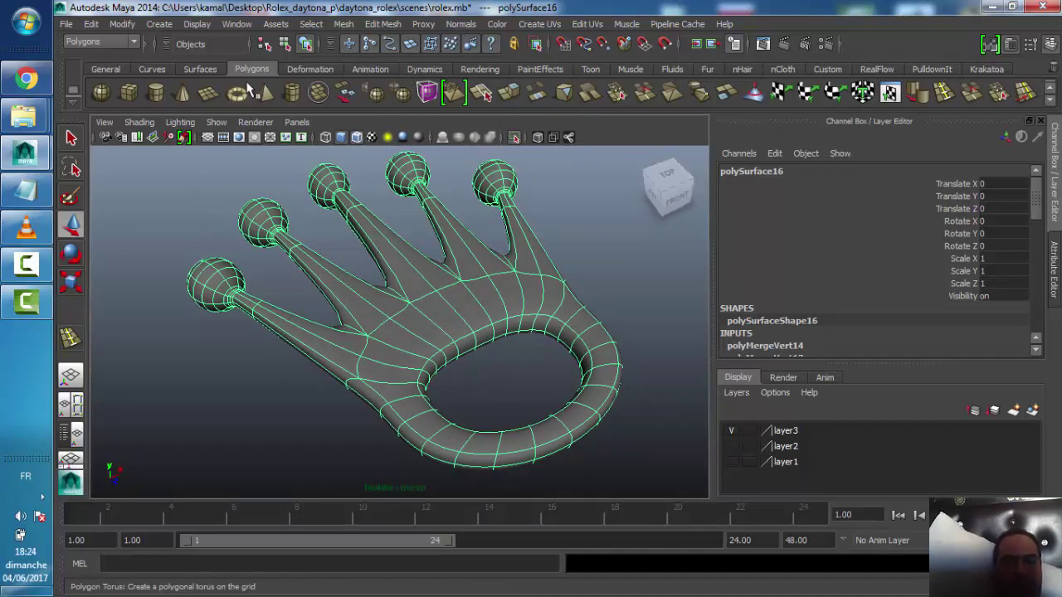
Insert edge loops across the crown's left and left-centre prongs, then return to object mode
click(943, 96)
mouse_move(455, 372)
alt+mouse_down()
mouse_move(480, 373)
mouse_move(493, 418)
mouse_move(482, 425)
mouse_move(440, 290)
mouse_move(452, 332)
mouse_move(427, 303)
mouse_move(446, 330)
alt+mouse_up()
drag(373, 336, 380, 352)
mouse_move(566, 324)
mouse_down()
mouse_move(564, 337)
mouse_move(623, 356)
mouse_up()
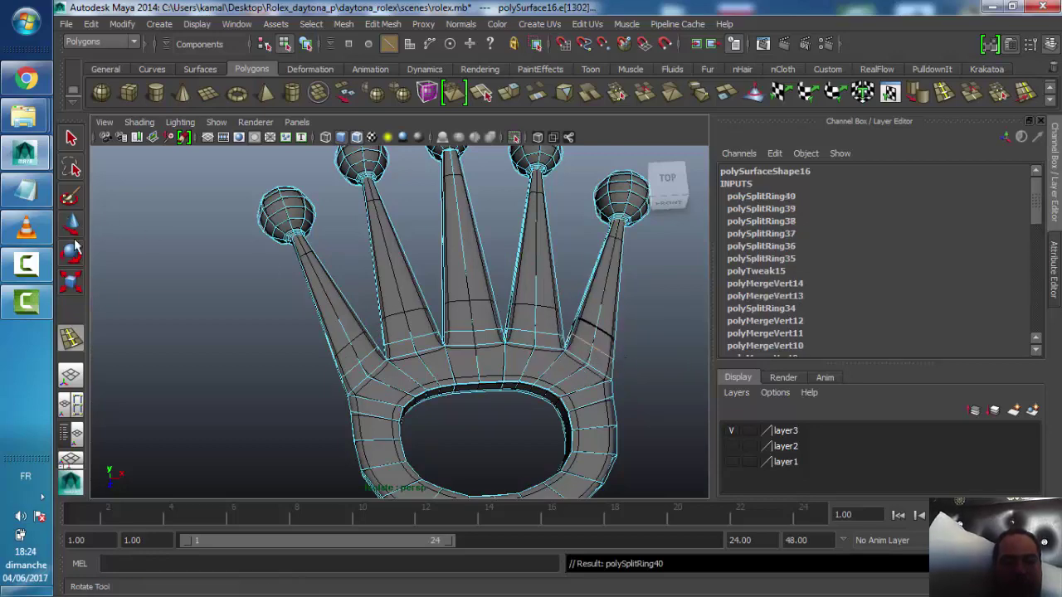
key(w)
right_drag(610, 259, 670, 237)
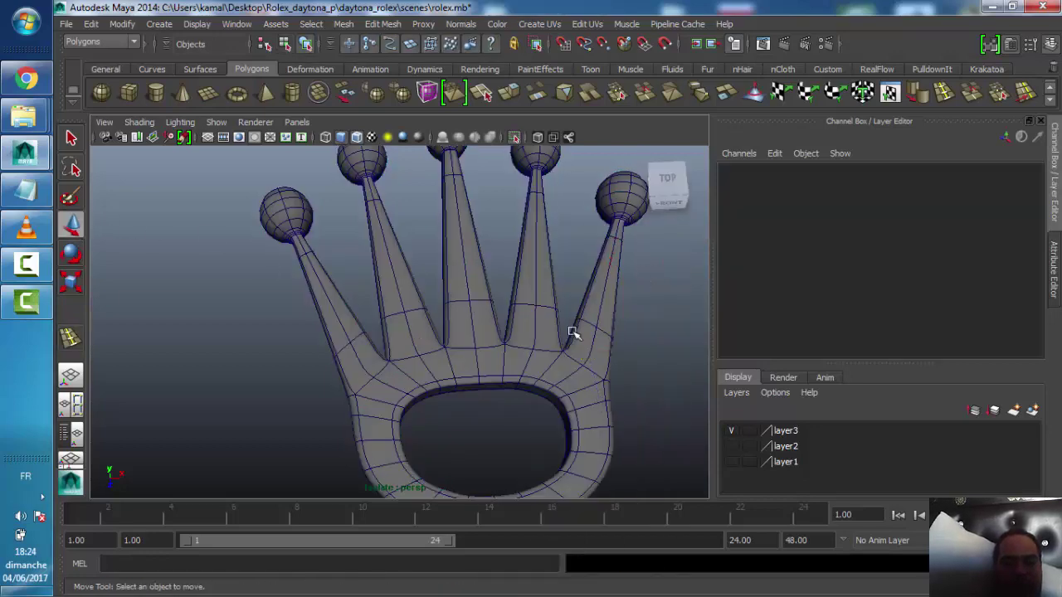
alt+right_drag(576, 325, 498, 301)
mouse_move(498, 301)
alt+mouse_down()
mouse_move(496, 317)
mouse_move(810, 480)
alt+mouse_up()
Turn on layer1, layer2 and layer3 to show the dial and hour markers, and select crown mesh polySurface16
click(514, 137)
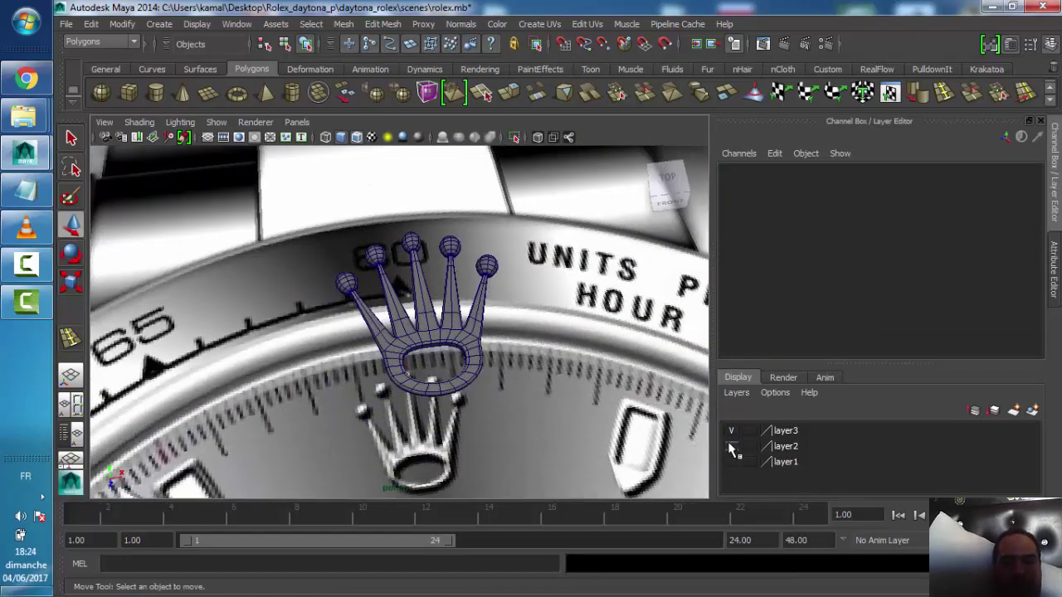
click(731, 447)
click(731, 462)
alt+drag(438, 398, 515, 366)
click(731, 431)
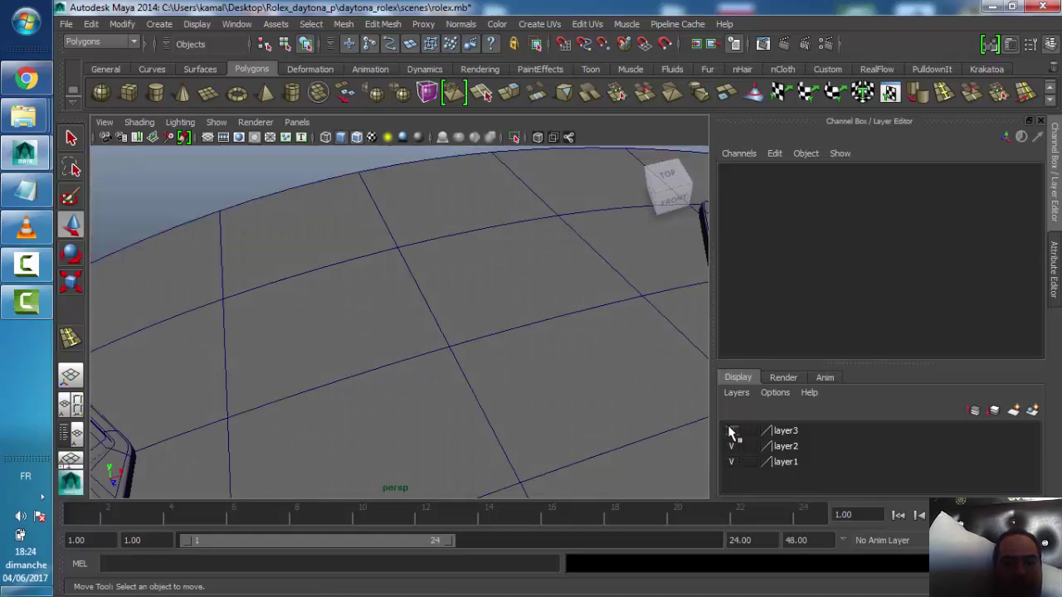
click(731, 431)
click(731, 463)
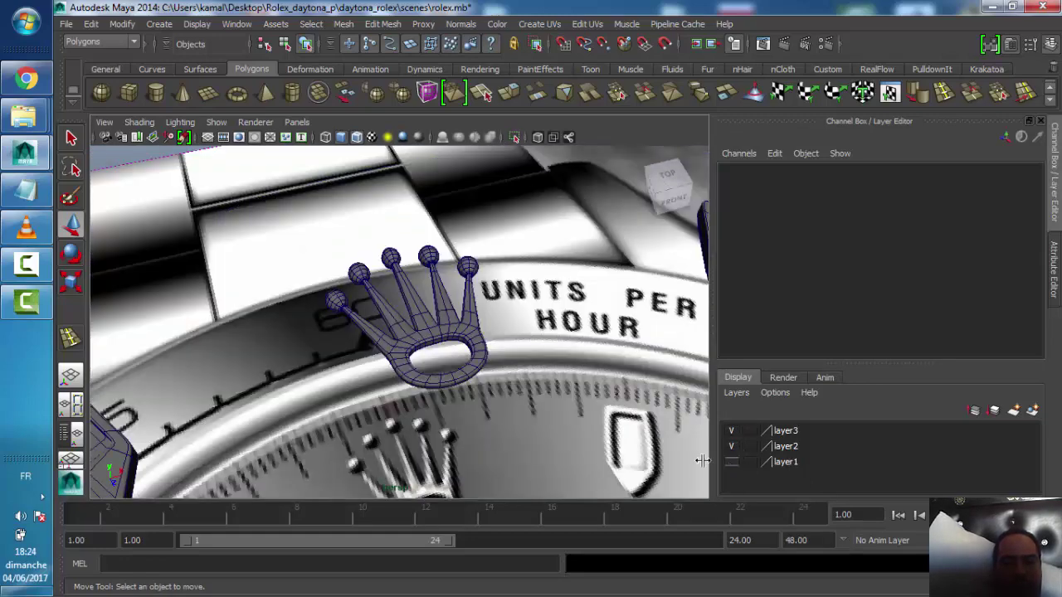
click(458, 324)
click(731, 462)
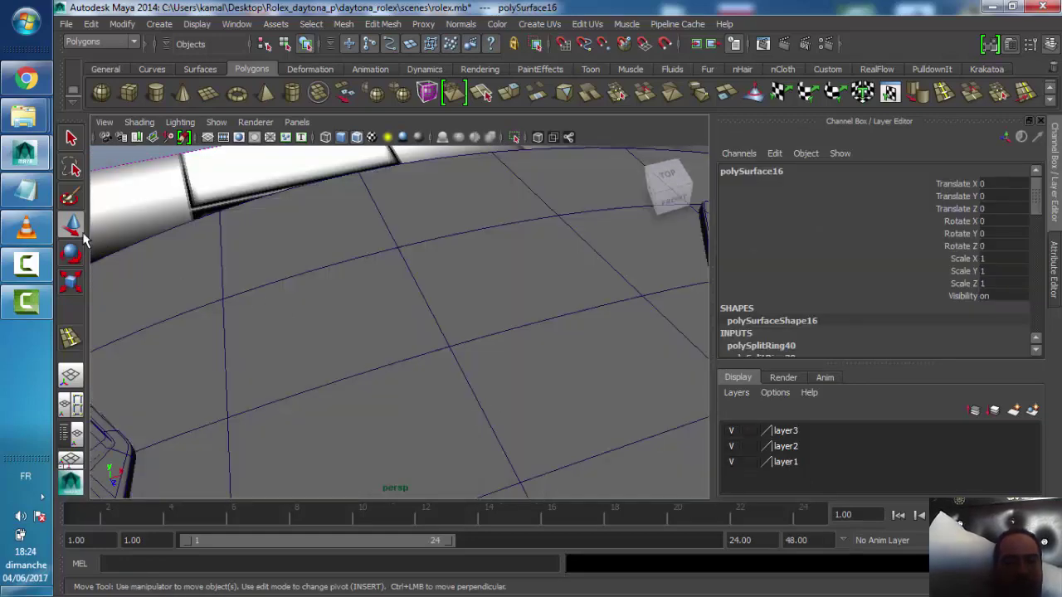
scroll(351, 315, down, 3)
Center the crown's pivot and raise it to Translate Y 0.106 on the dial, then deselect it
click(122, 23)
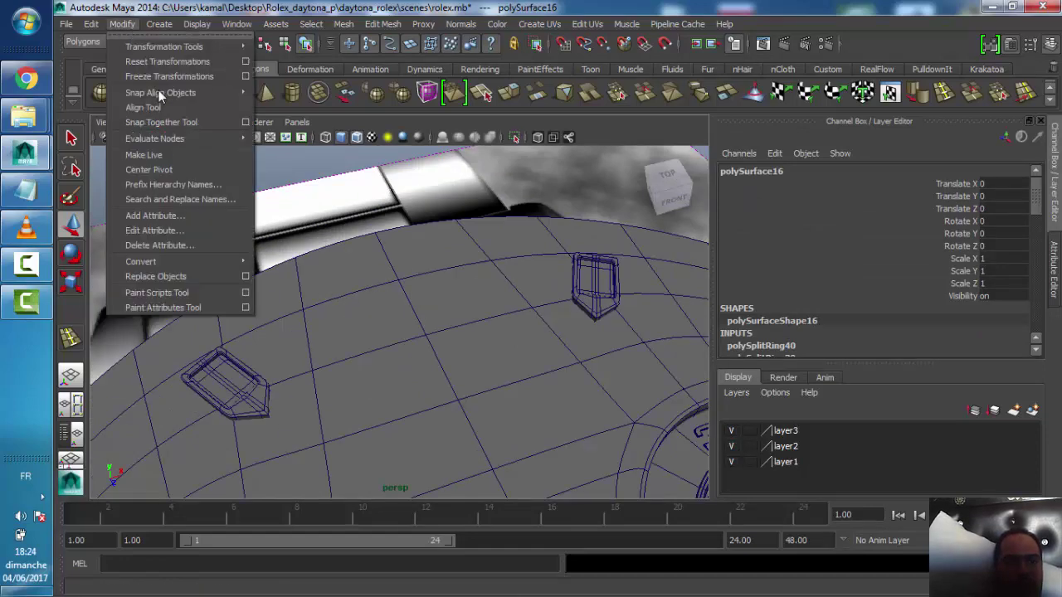
click(149, 169)
mouse_move(405, 297)
mouse_down()
mouse_move(414, 264)
mouse_move(400, 271)
mouse_move(452, 307)
mouse_up()
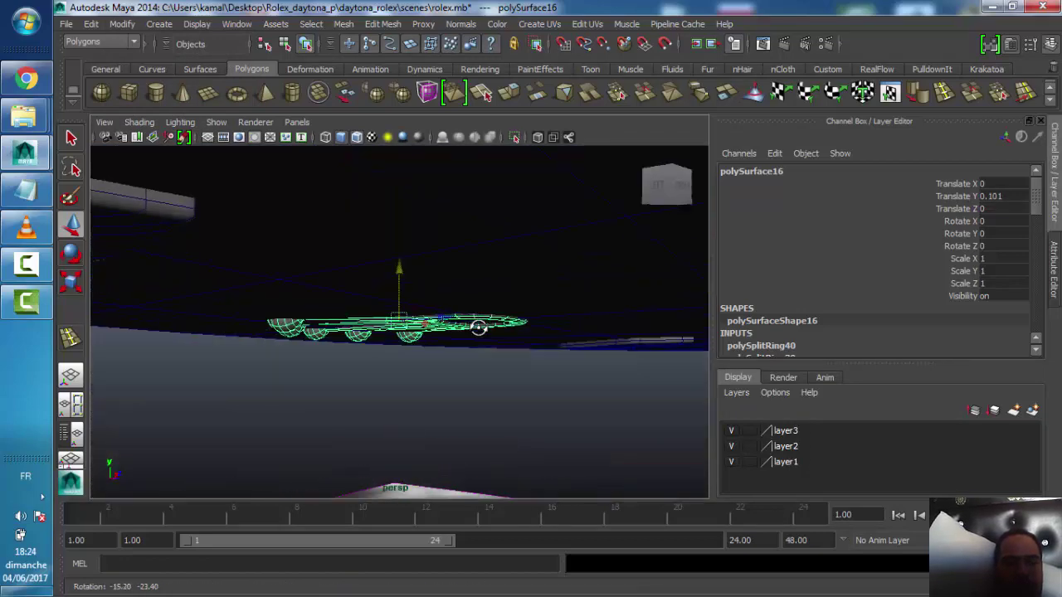
click(399, 268)
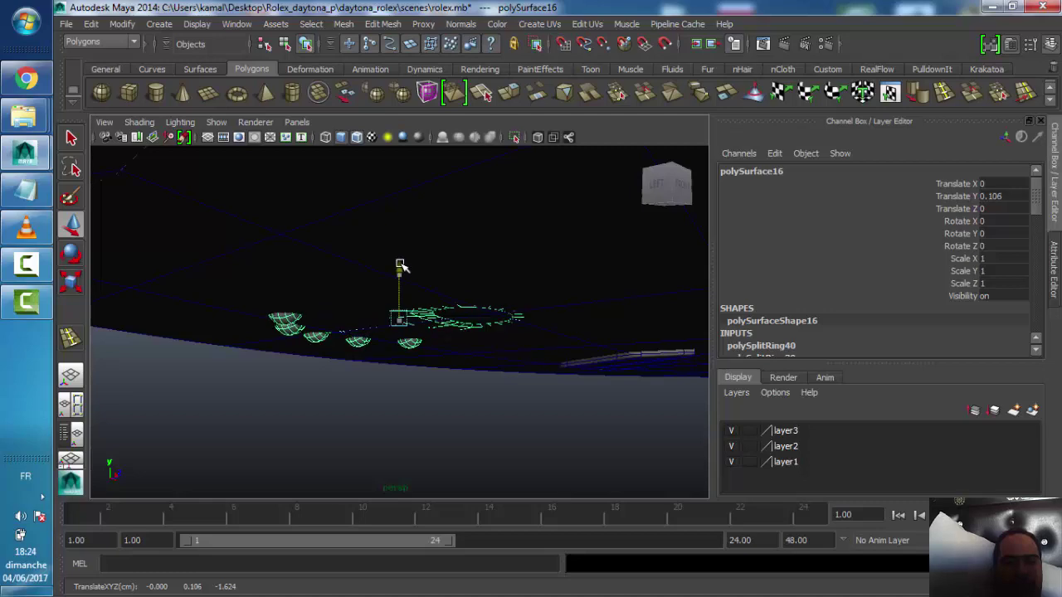
alt+drag(399, 266, 322, 223)
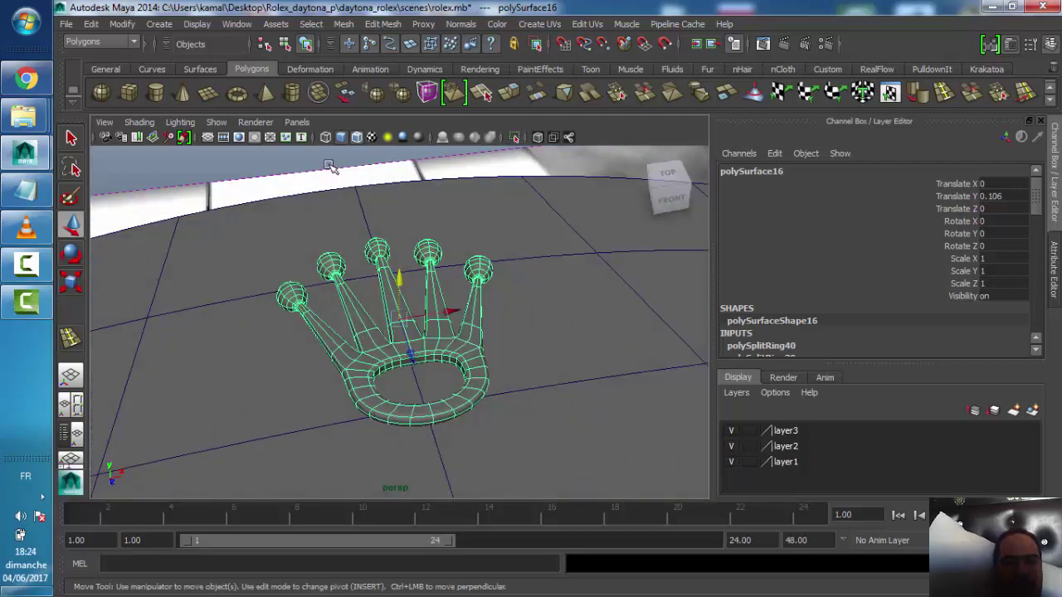
click(329, 166)
alt+drag(457, 324, 400, 196)
Turn off Wireframe on Shaded and review the watch dial from several angles
click(357, 141)
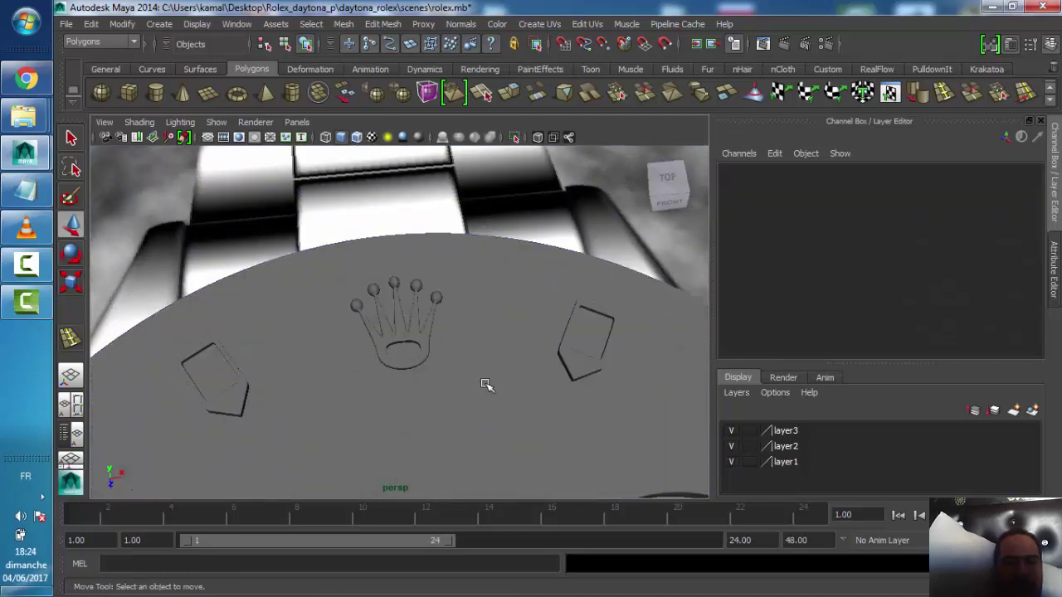
scroll(493, 372, down, 3)
scroll(486, 410, down, 3)
scroll(442, 390, down, 3)
mouse_move(442, 390)
alt+mouse_down()
mouse_move(426, 337)
mouse_move(424, 366)
alt+mouse_up()
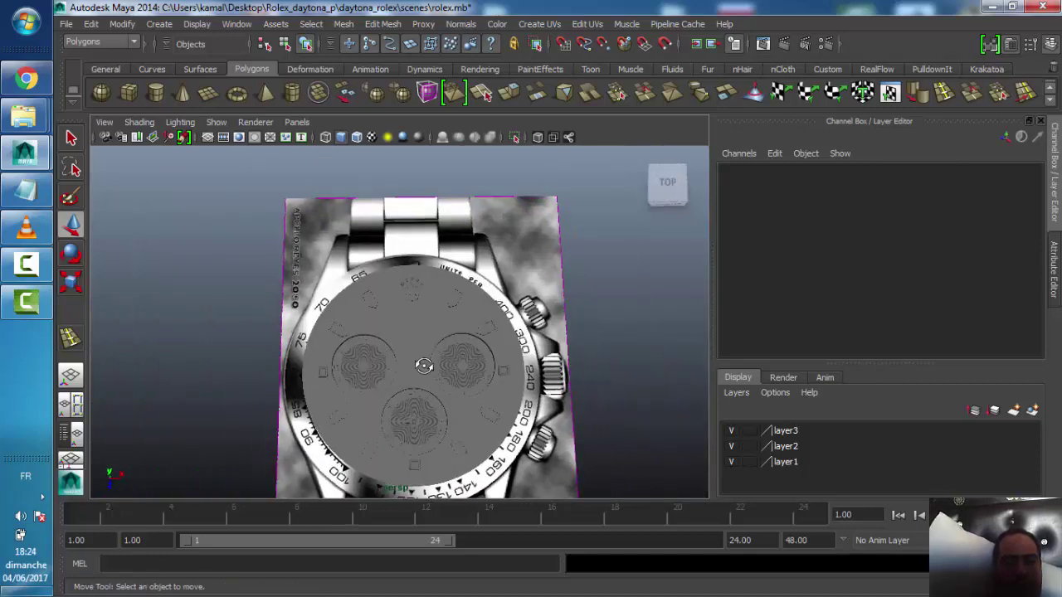
mouse_move(395, 168)
alt+mouse_down()
mouse_move(465, 348)
mouse_move(440, 387)
mouse_move(438, 355)
alt+mouse_up()
scroll(486, 321, up, 2)
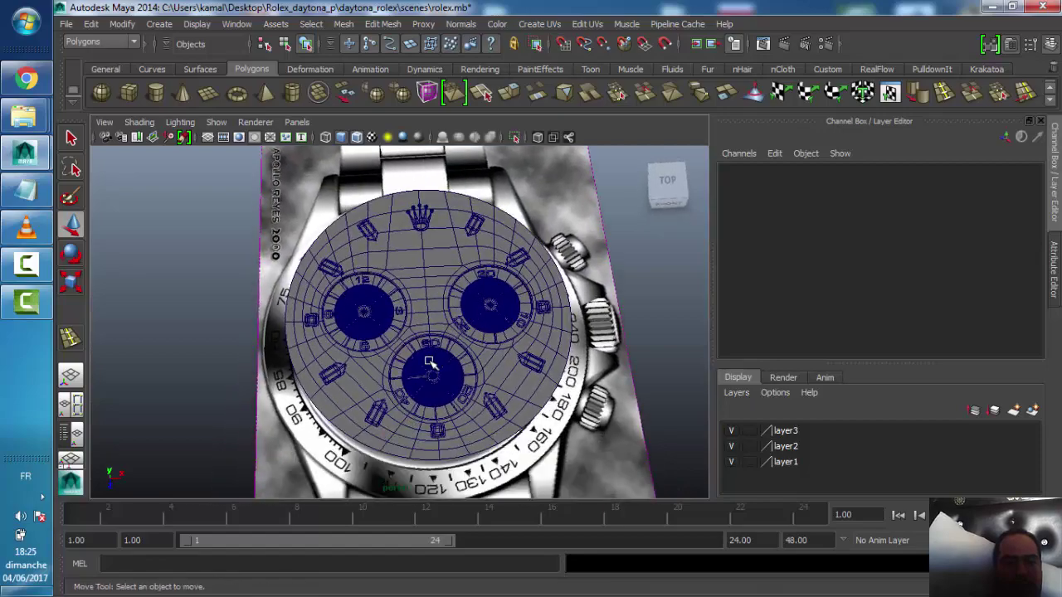
mouse_move(438, 355)
alt+right_down()
mouse_move(584, 355)
mouse_move(477, 339)
alt+right_up()
alt+drag(476, 339, 487, 332)
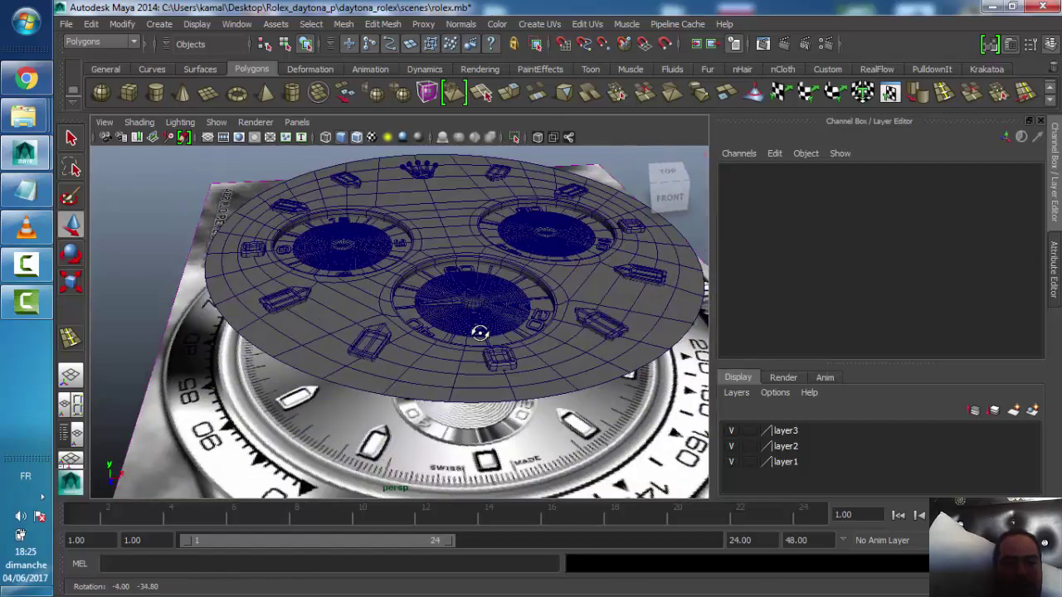
alt+middle_drag(486, 332, 482, 355)
Save the scene as rolex.mb and dismiss the summary window
key(ctrl+s)
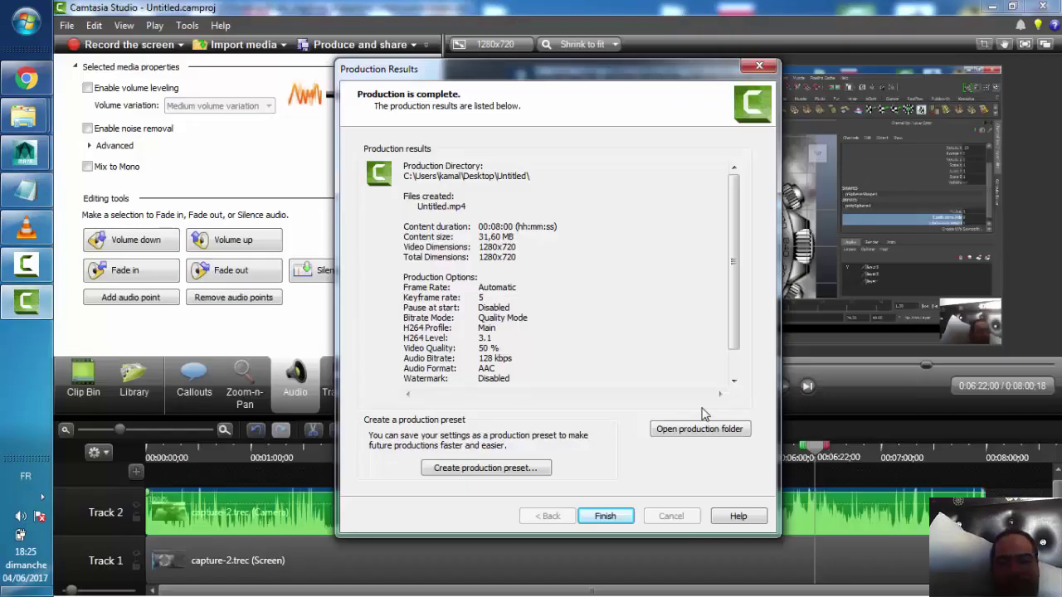
click(607, 516)
click(991, 8)
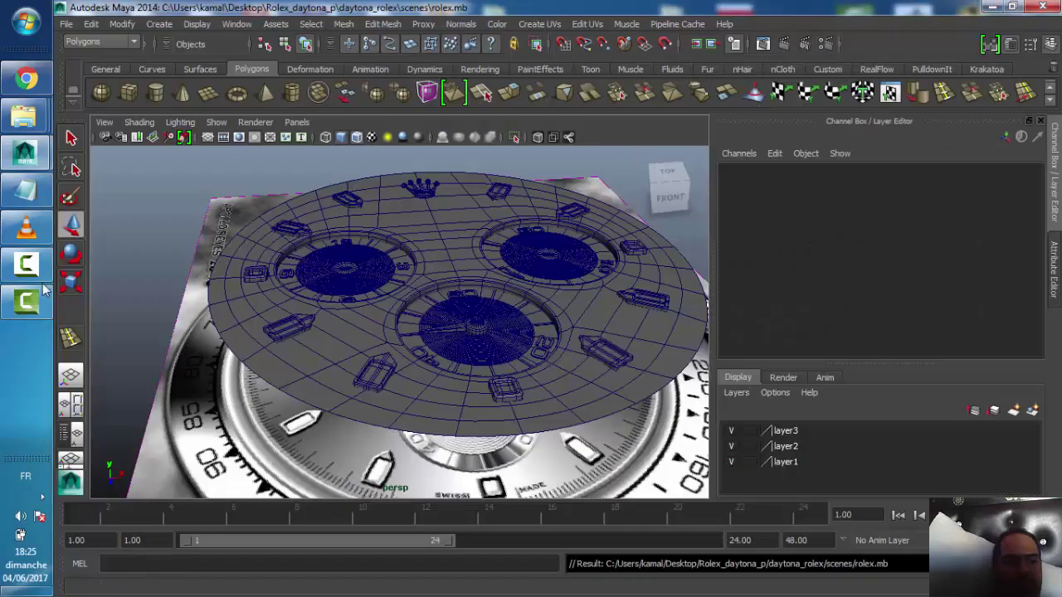